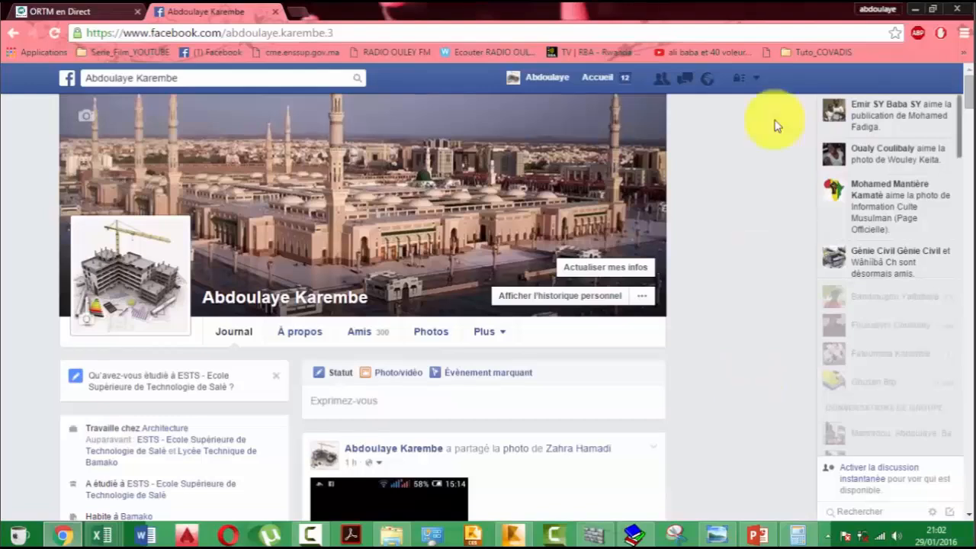
# - Clear the desktop by minimising the browser and Excel windows, closing the VBA_EXCEL_LPGC folder, and refreshing it
pyautogui.click(918, 10)
pyautogui.click(919, 7)
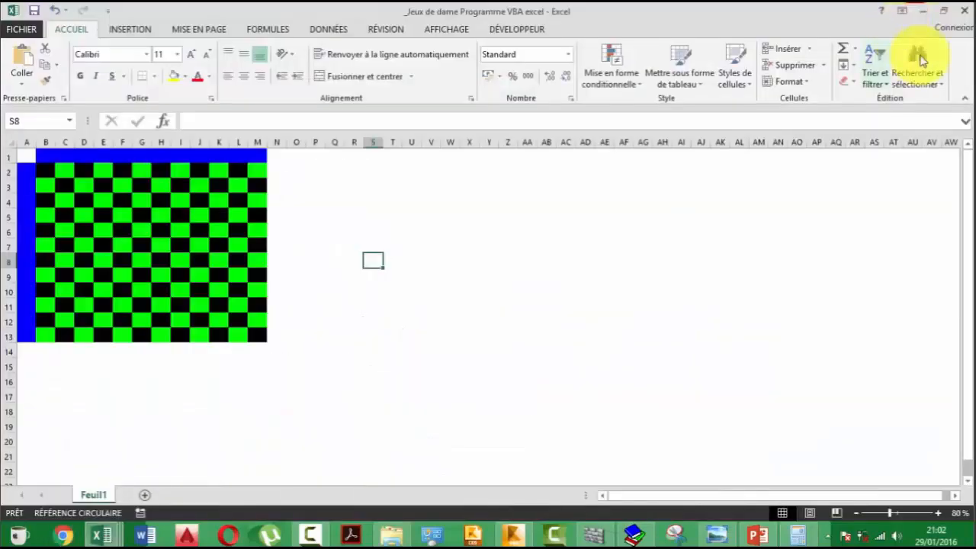
pyautogui.click(921, 13)
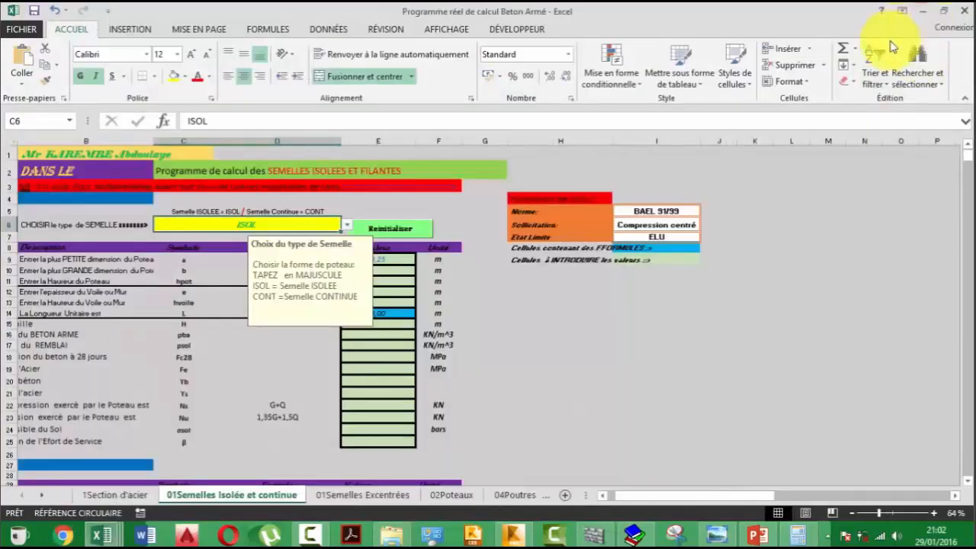
pyautogui.click(922, 11)
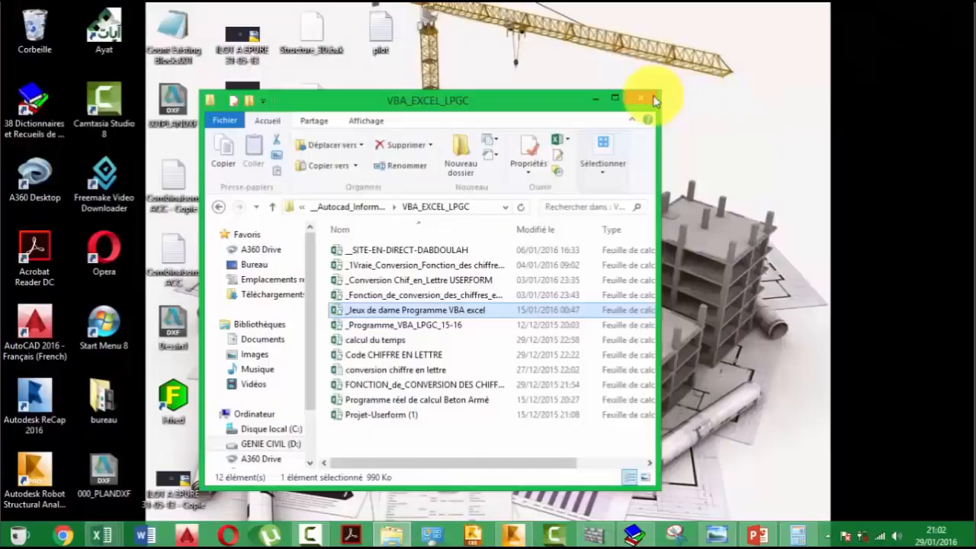
pyautogui.click(647, 97)
pyautogui.rightClick(676, 105)
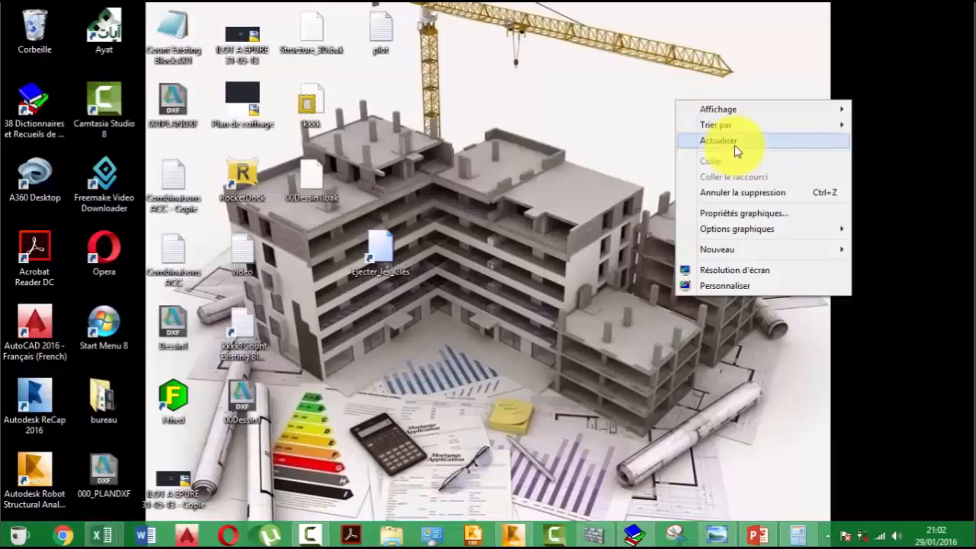
pyautogui.click(737, 150)
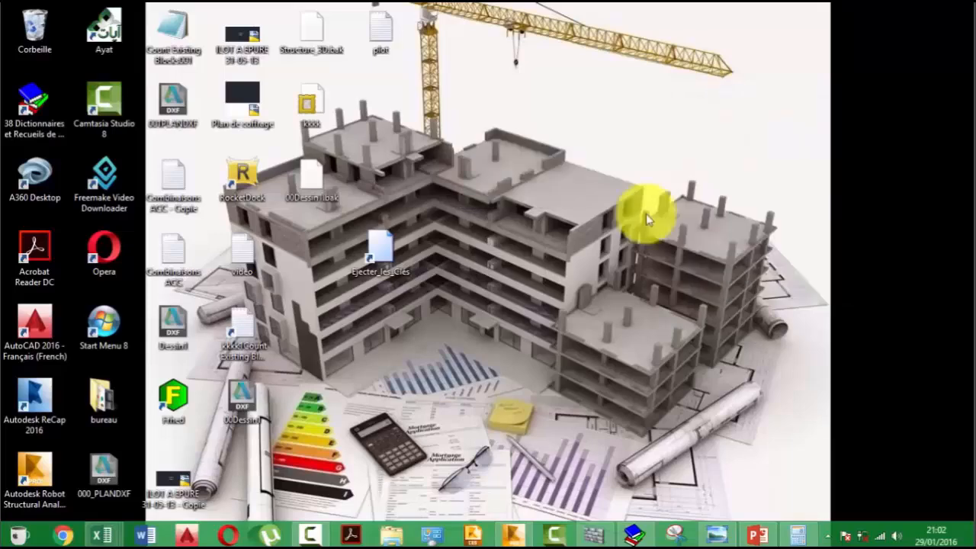
# - Switch to the Windows photo viewer, go back to the hangars-agricoles_CM picture, and examine the hangar's frame and dimensions
pyautogui.click(716, 539)
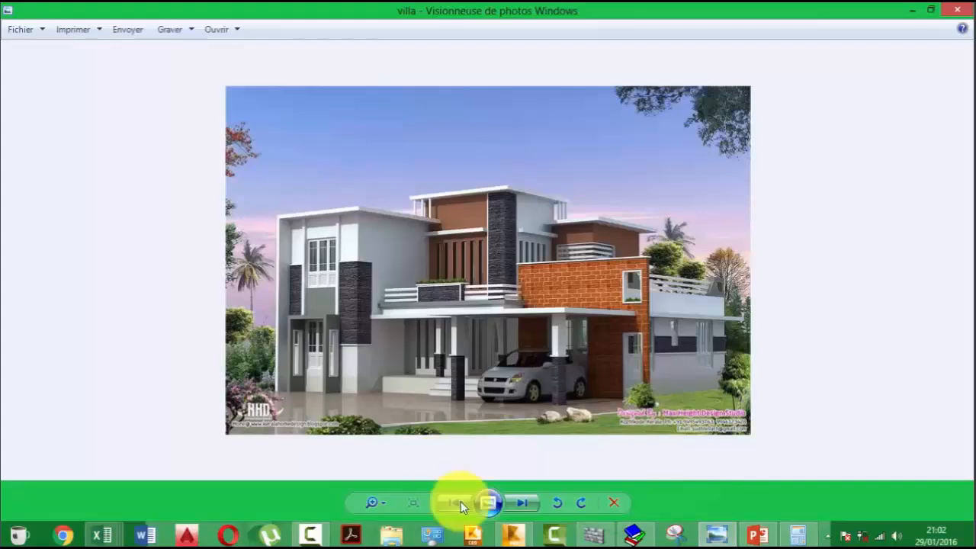
pyautogui.click(461, 503)
pyautogui.click(461, 504)
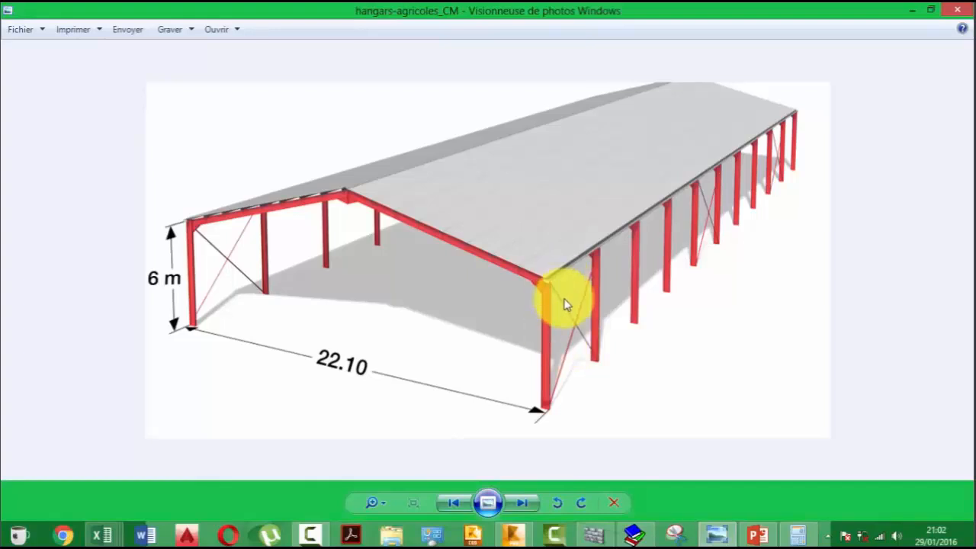
pyautogui.click(554, 369)
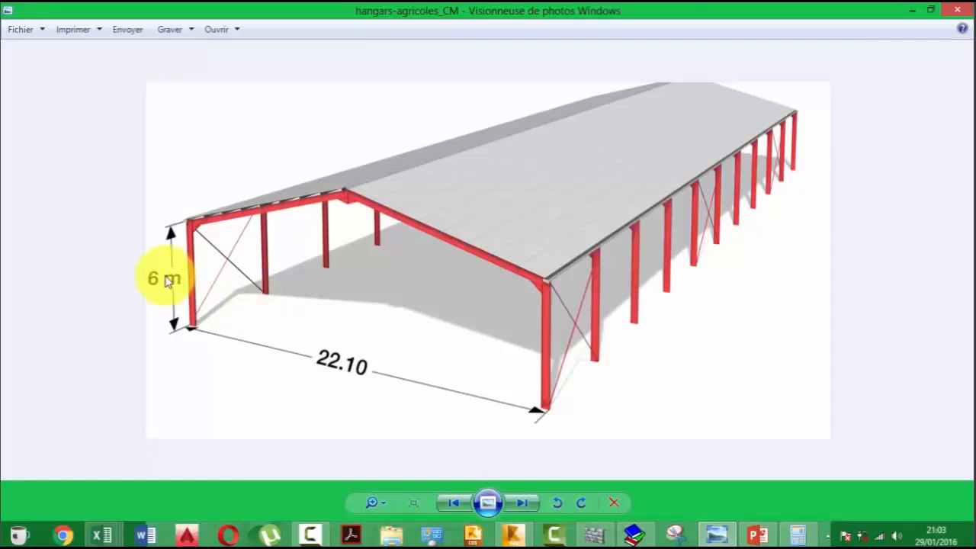
pyautogui.moveTo(759, 535)
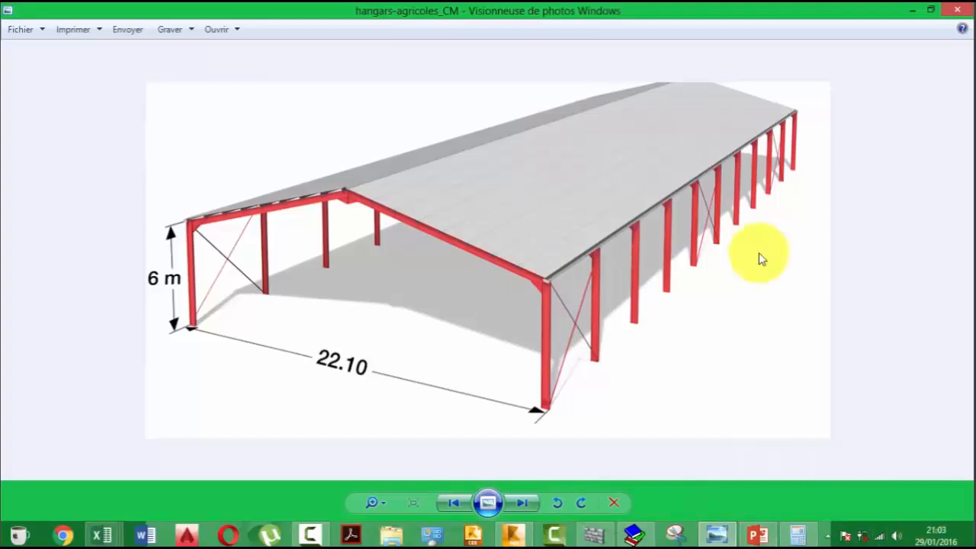
pyautogui.click(574, 327)
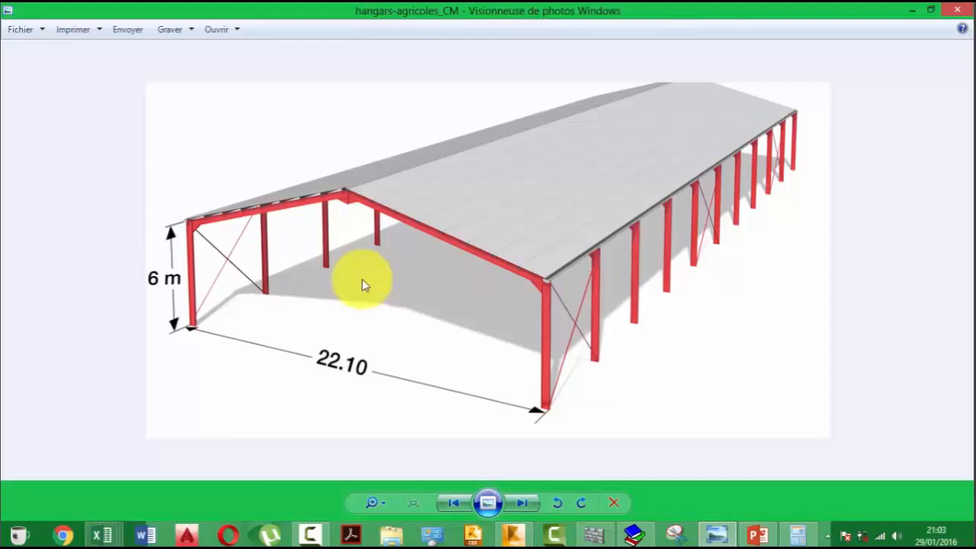
pyautogui.moveTo(310, 533)
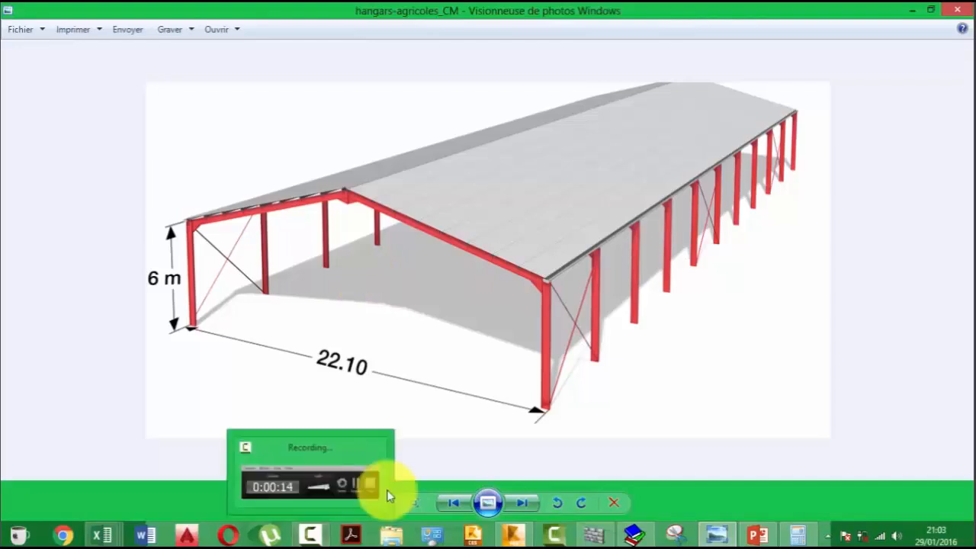
pyautogui.click(330, 343)
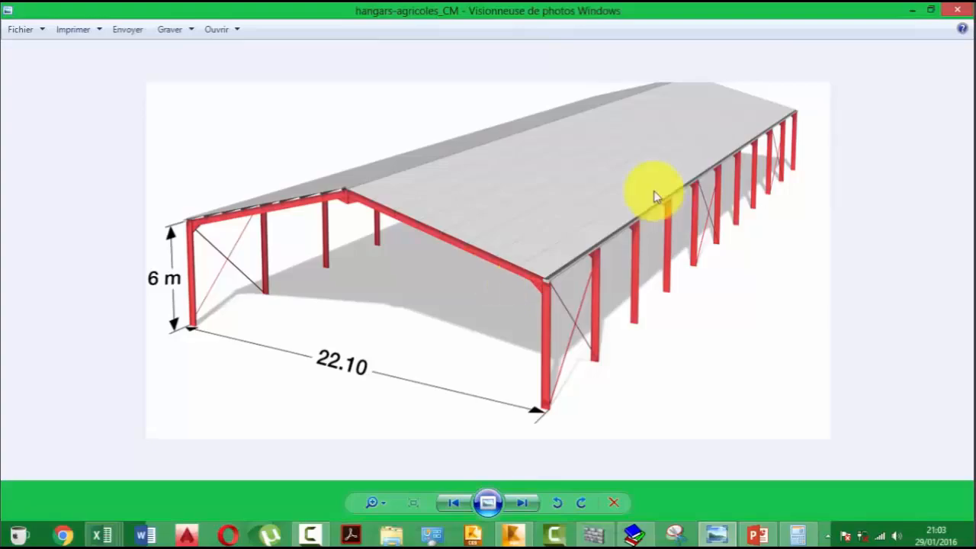
# - Return to the desktop and refresh it, switch to Robot Structural Analysis, and start a new plane frame project (Etude d'un Portique Plan)
pyautogui.press('super+d')
pyautogui.rightClick(721, 119)
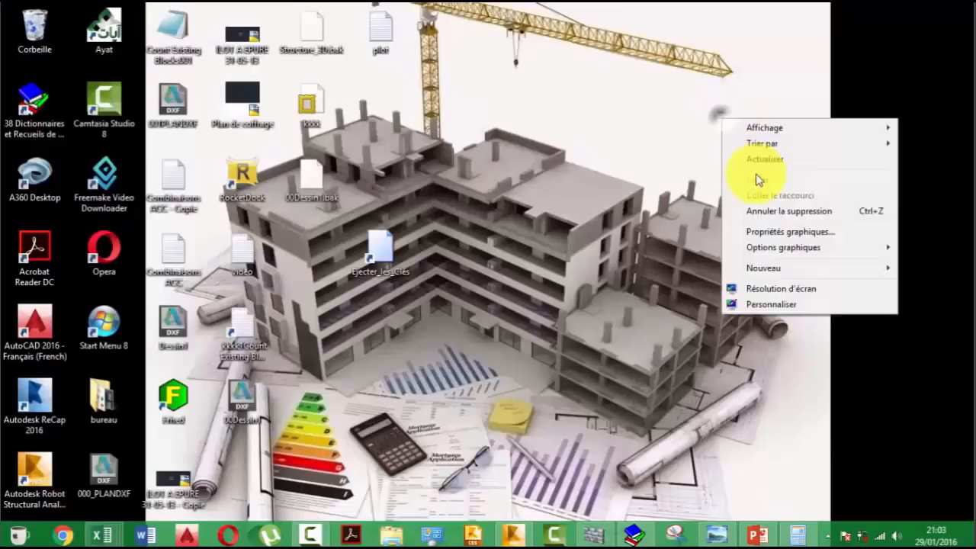
pyautogui.click(761, 160)
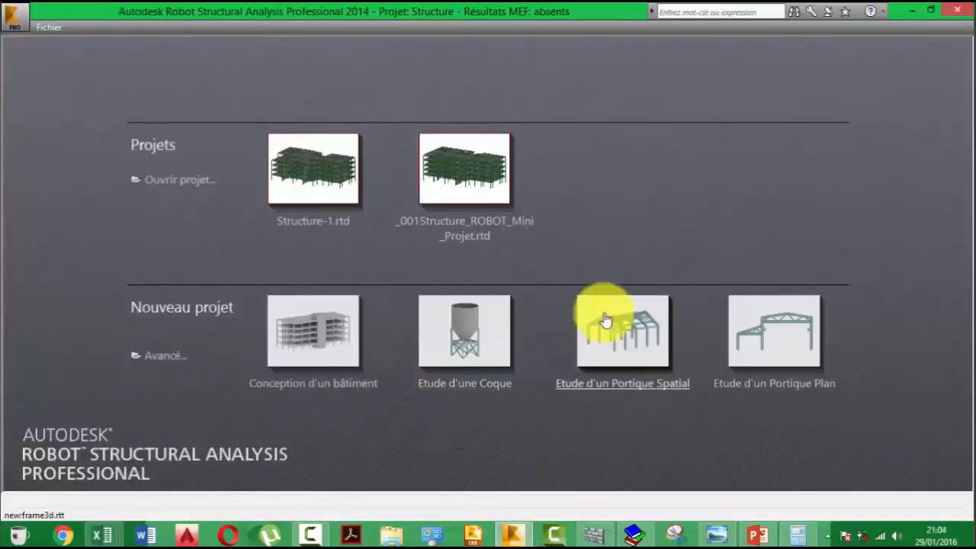
pyautogui.click(815, 375)
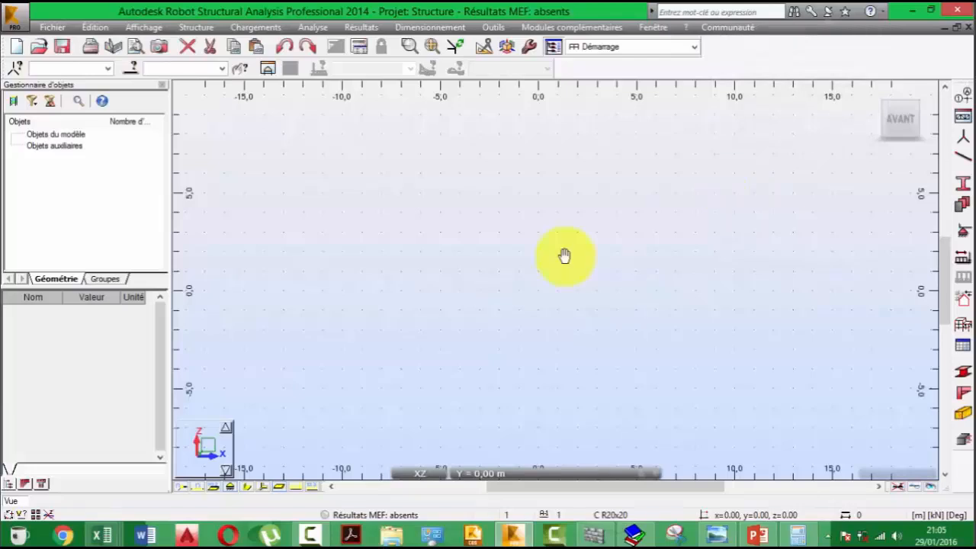
# - Set the snow and wind load code to NV65 Maroc in the job preferences, review the design codes, and accept
pyautogui.click(498, 29)
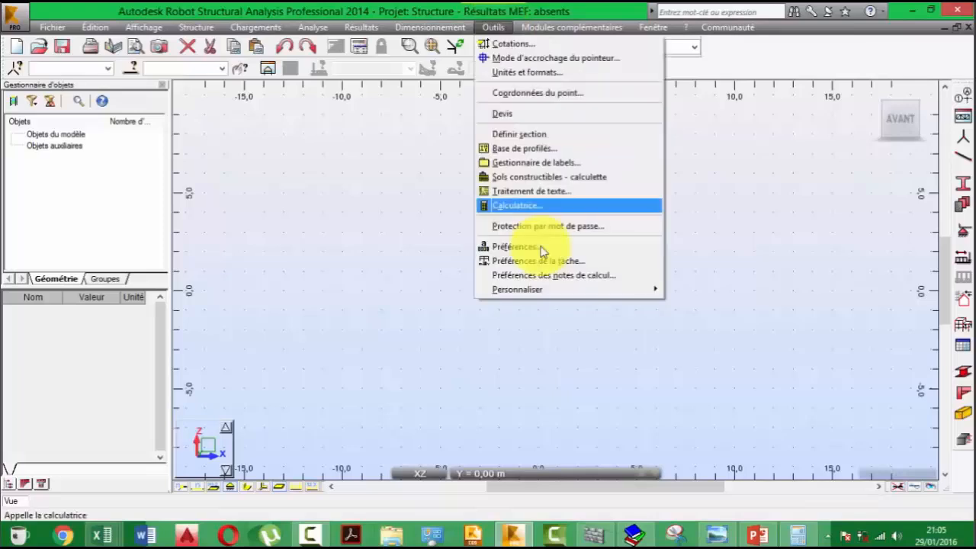
pyautogui.click(539, 257)
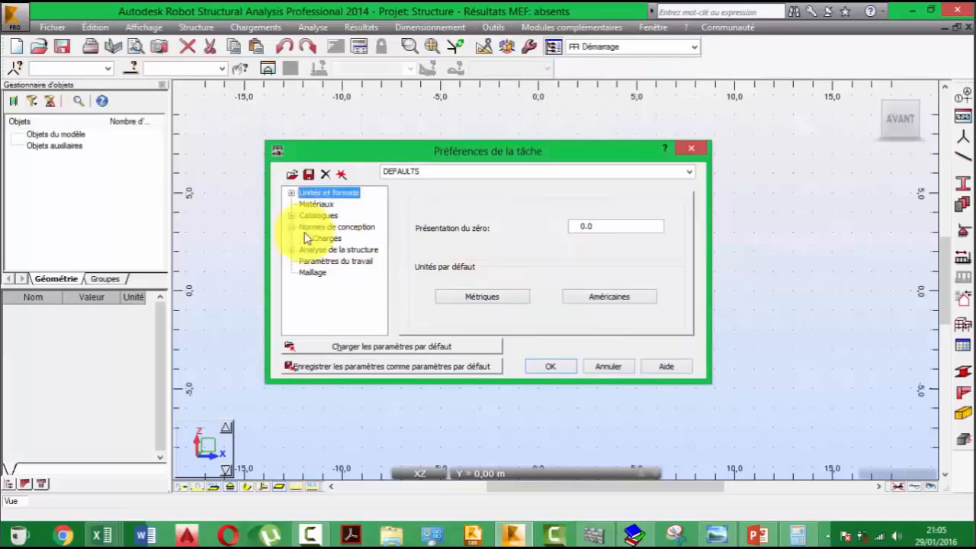
pyautogui.click(324, 238)
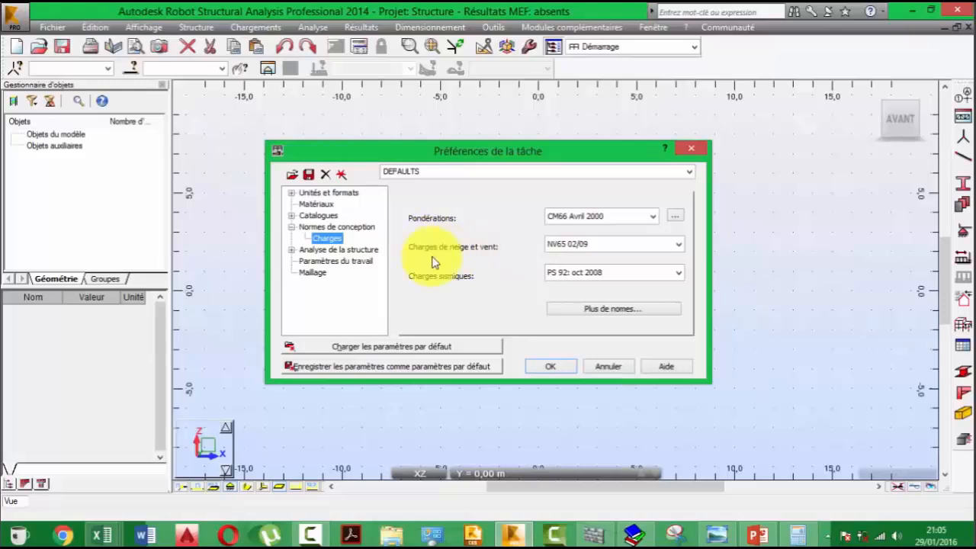
pyautogui.click(648, 244)
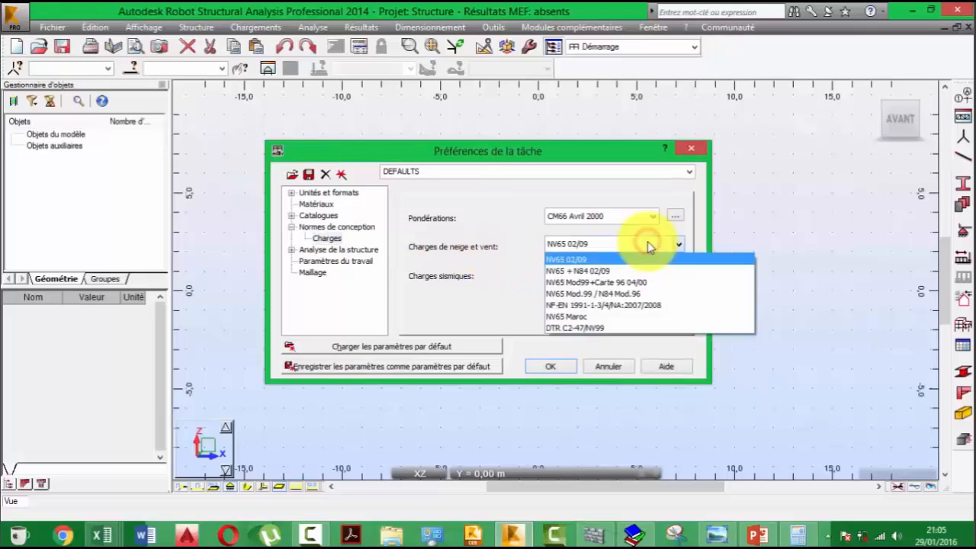
pyautogui.click(566, 316)
pyautogui.click(292, 250)
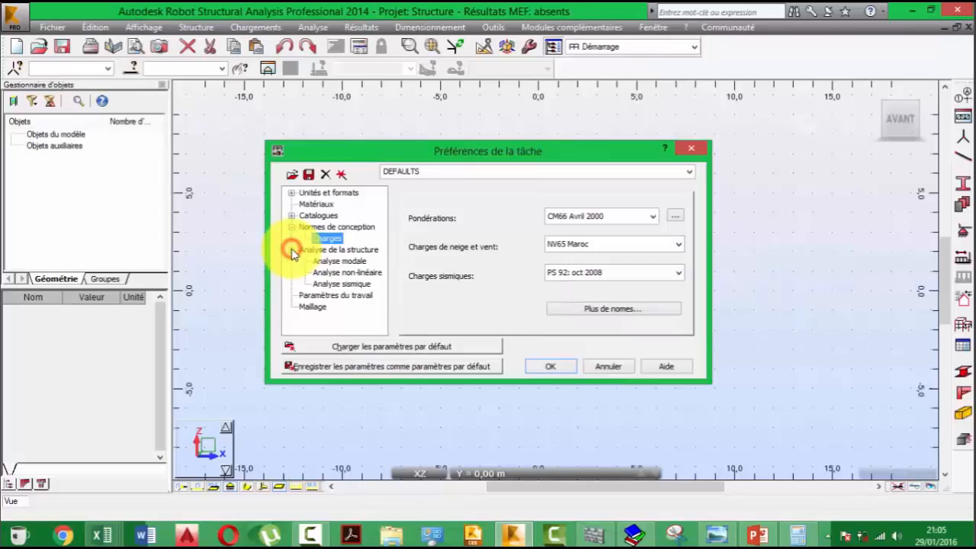
pyautogui.click(290, 249)
pyautogui.click(292, 227)
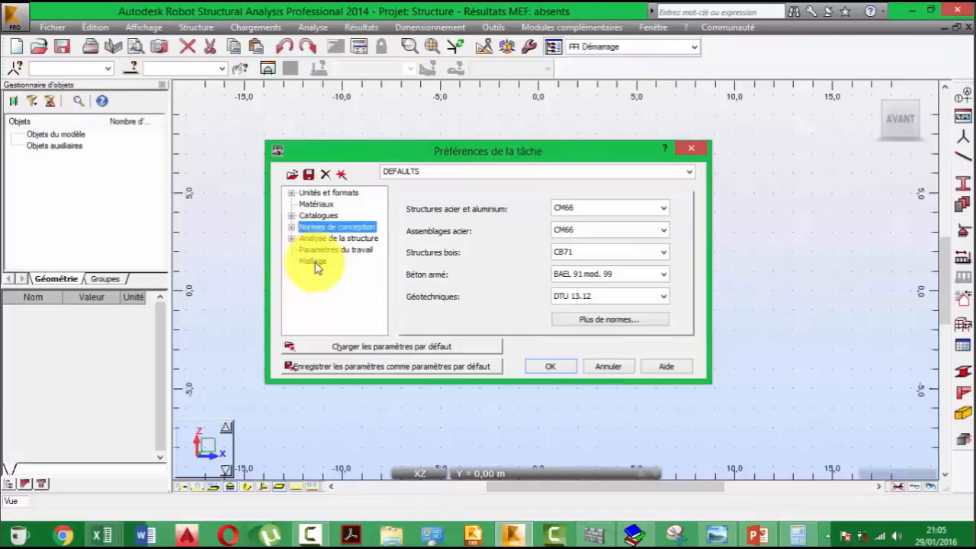
pyautogui.click(565, 365)
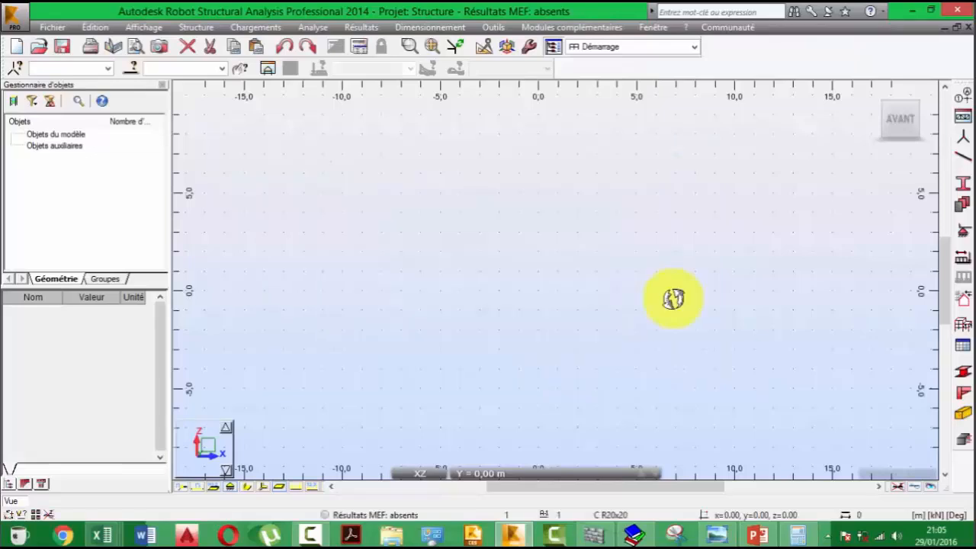
# - Open the construction lines definition and consult the hangars-agricoles_CM picture beside it in the photo viewer for the frame's dimensions
pyautogui.click(966, 96)
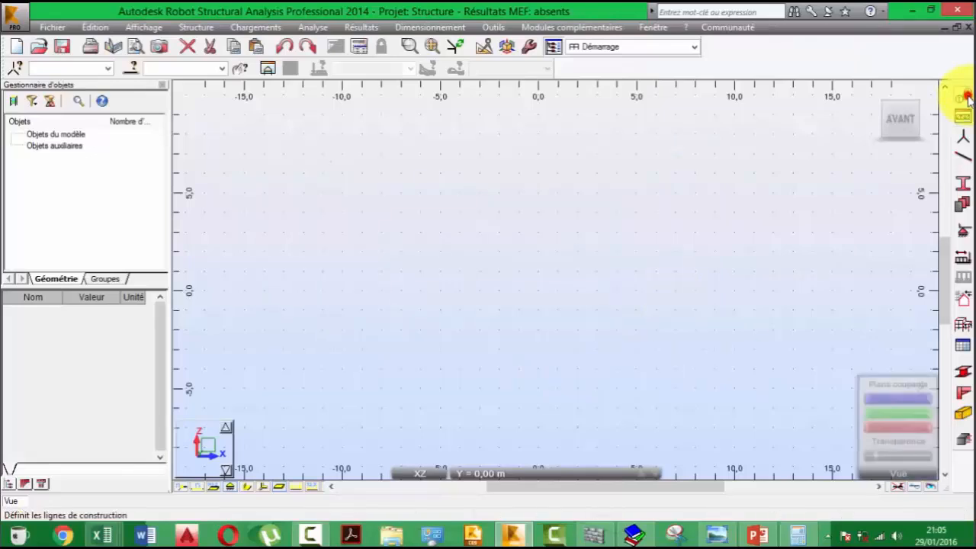
pyautogui.click(966, 94)
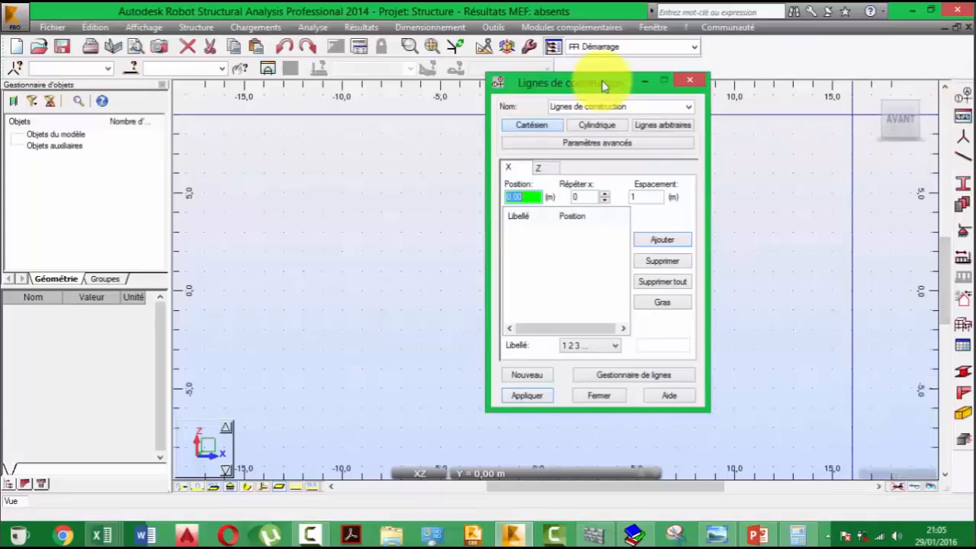
pyautogui.moveTo(602, 85); pyautogui.dragTo(493, 92)
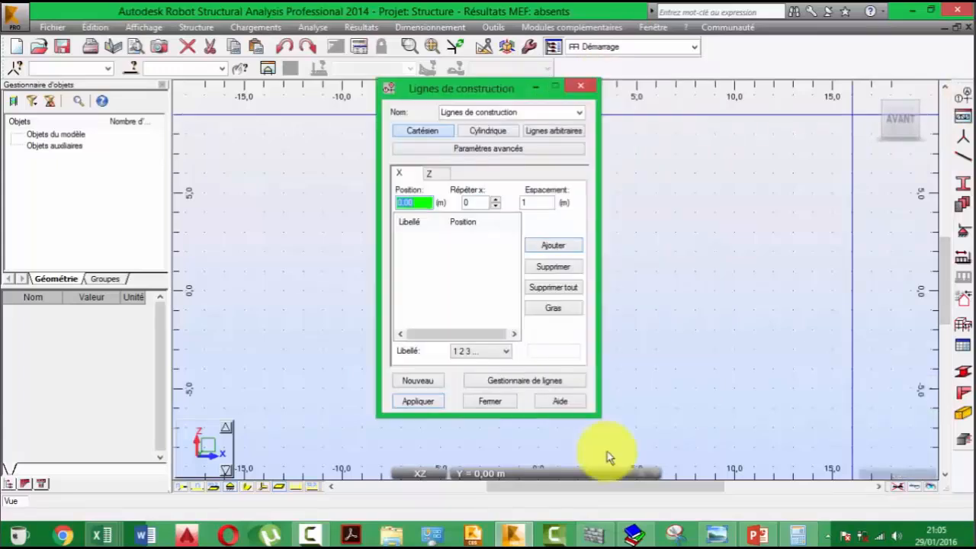
pyautogui.click(717, 535)
pyautogui.click(932, 12)
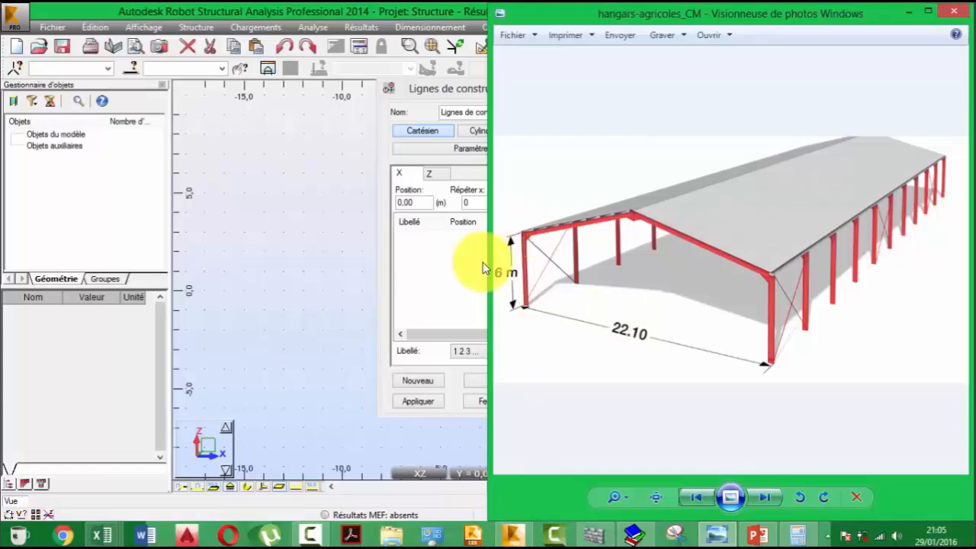
pyautogui.click(458, 293)
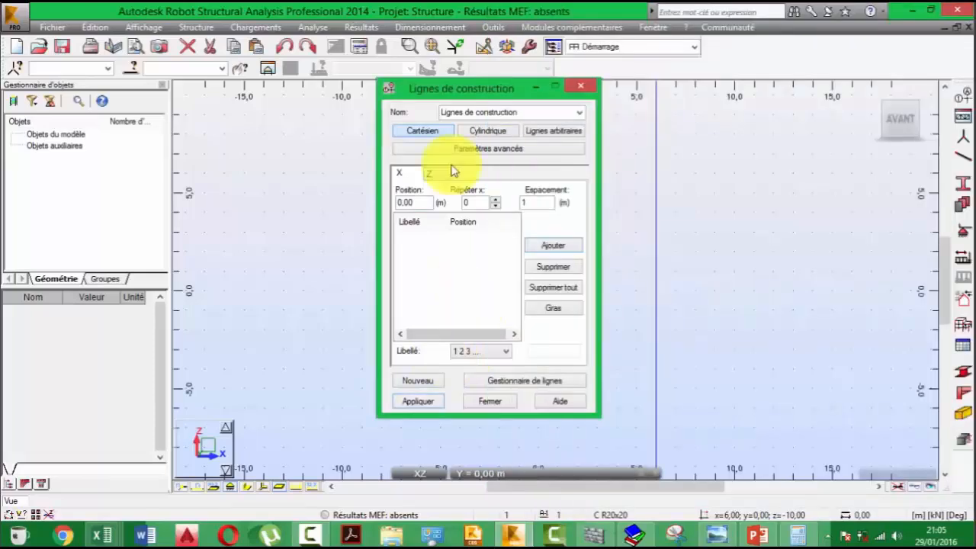
# - Add X construction lines starting at position 0.00 m with 2 repeats at 11.05 m spacing
pyautogui.doubleClick(494, 202)
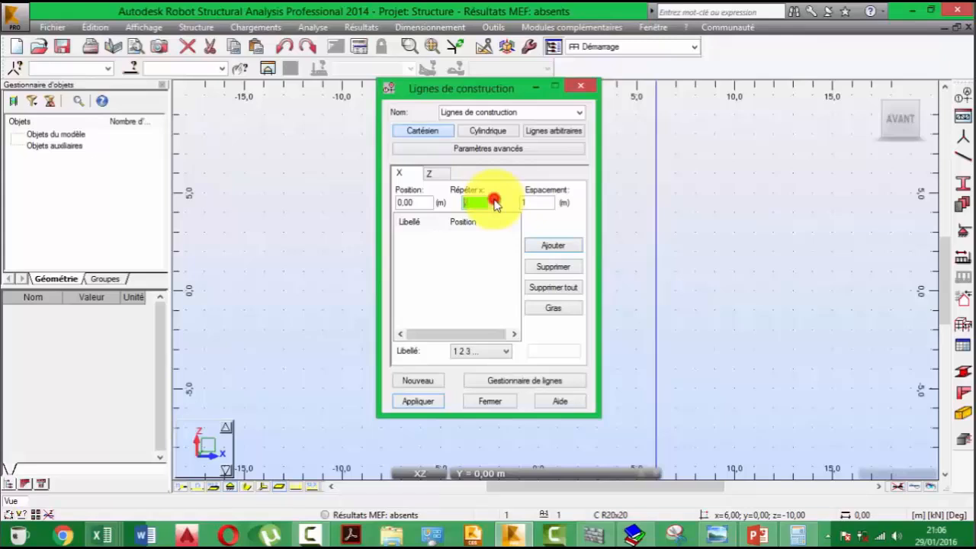
pyautogui.write('2')
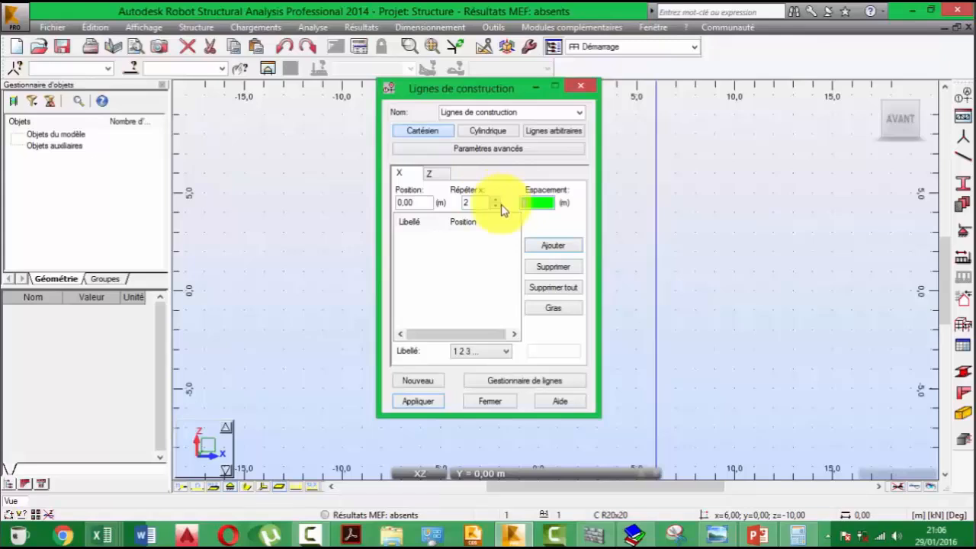
pyautogui.press('Tab')
pyautogui.click(551, 245)
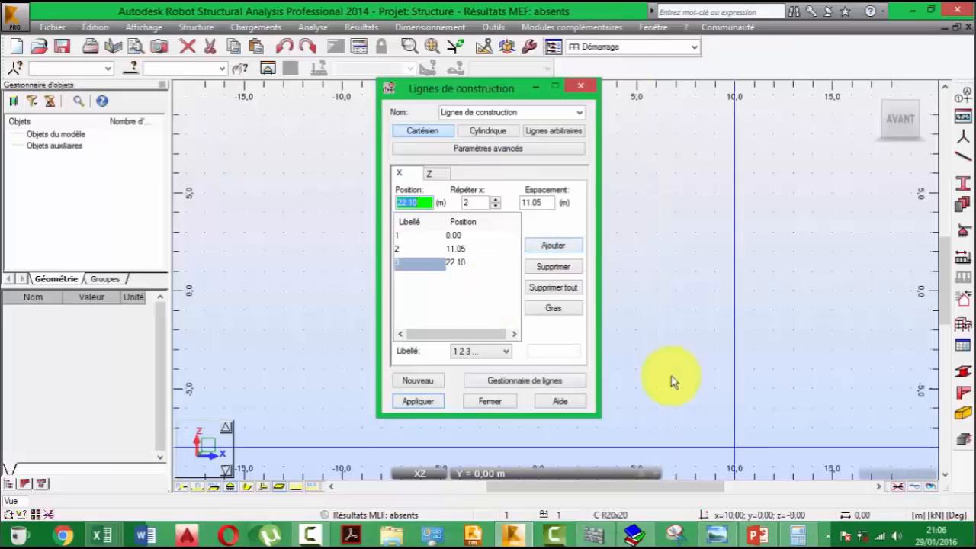
# - Add Z construction lines starting at position 0.00 m with 1 repeat at 6 m spacing
pyautogui.click(430, 175)
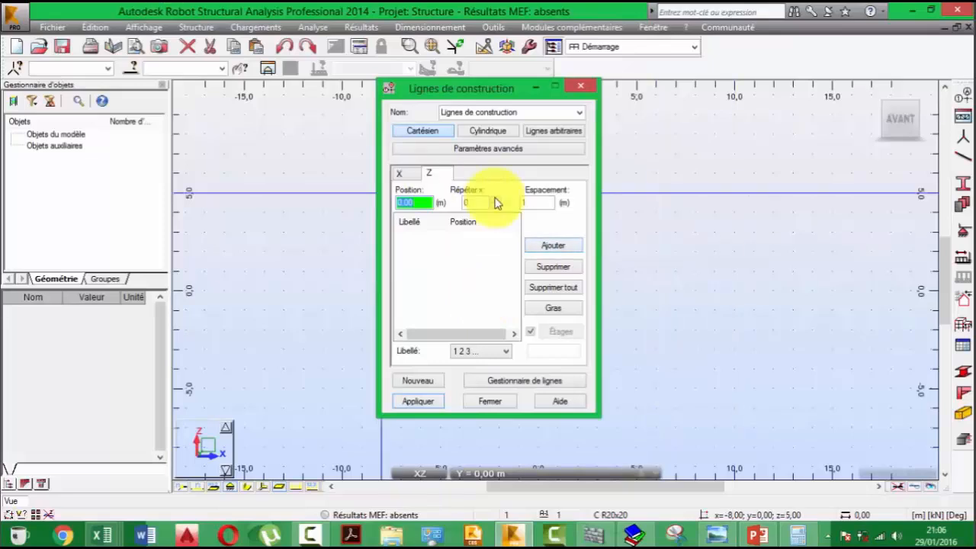
pyautogui.press('Tab')
pyautogui.press('Tab')
pyautogui.write('6')
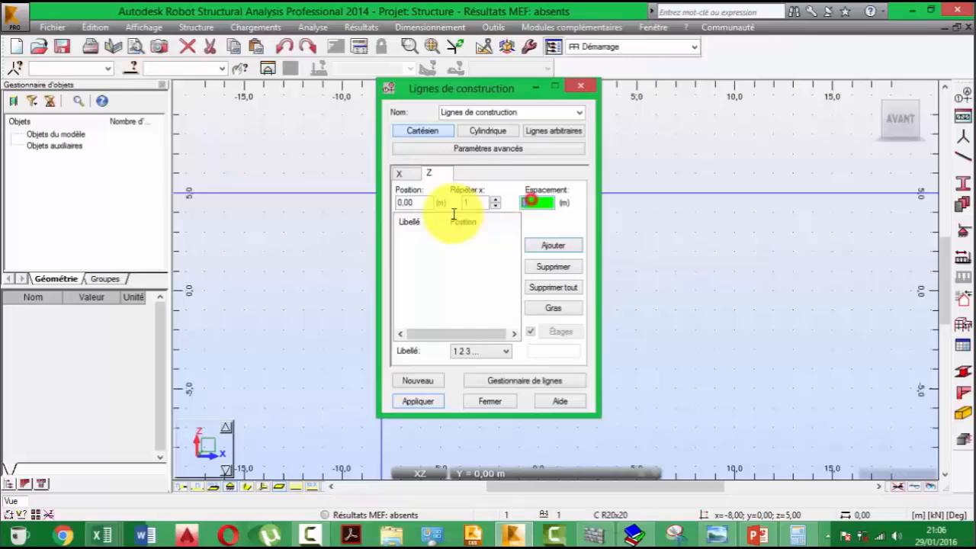
pyautogui.click(552, 245)
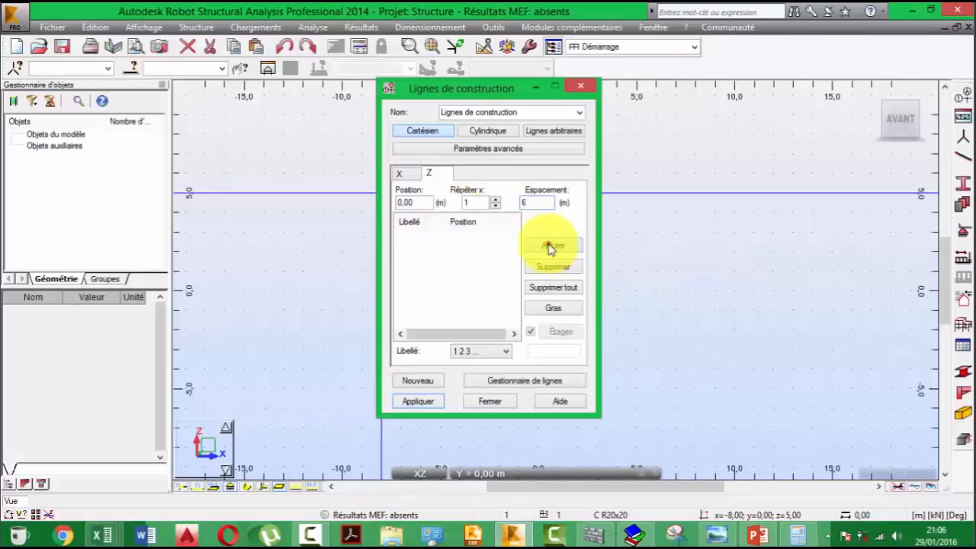
# - Add another Z construction line 1 m above the 6.00 m level, at position 7.00 m
pyautogui.click(494, 202)
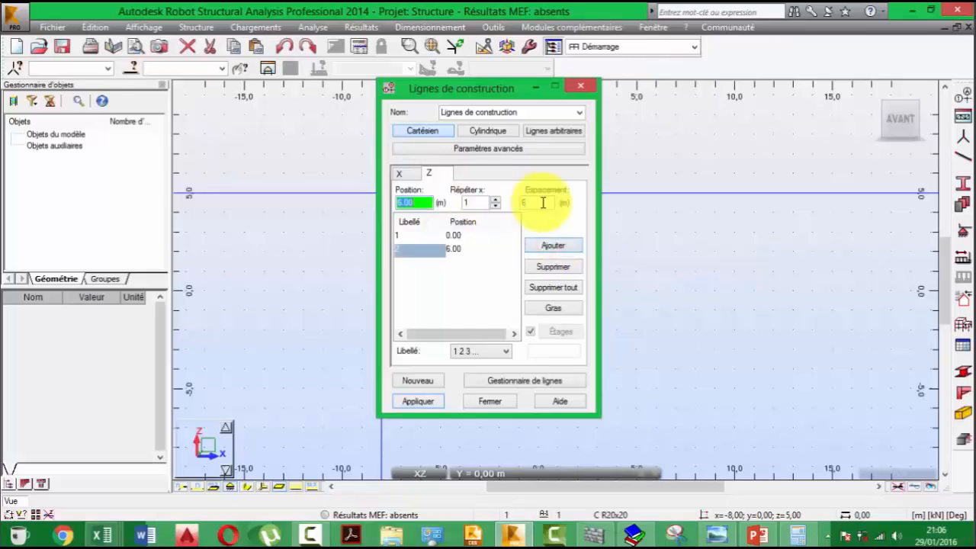
pyautogui.click(543, 202)
pyautogui.write('1')
pyautogui.click(555, 244)
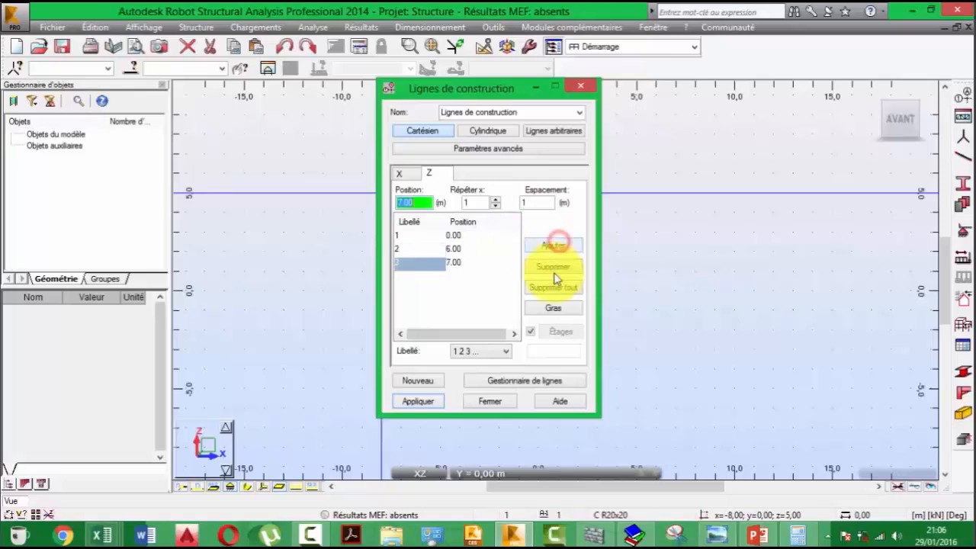
# - Apply the construction lines to the XZ view and close their definition
pyautogui.click(429, 404)
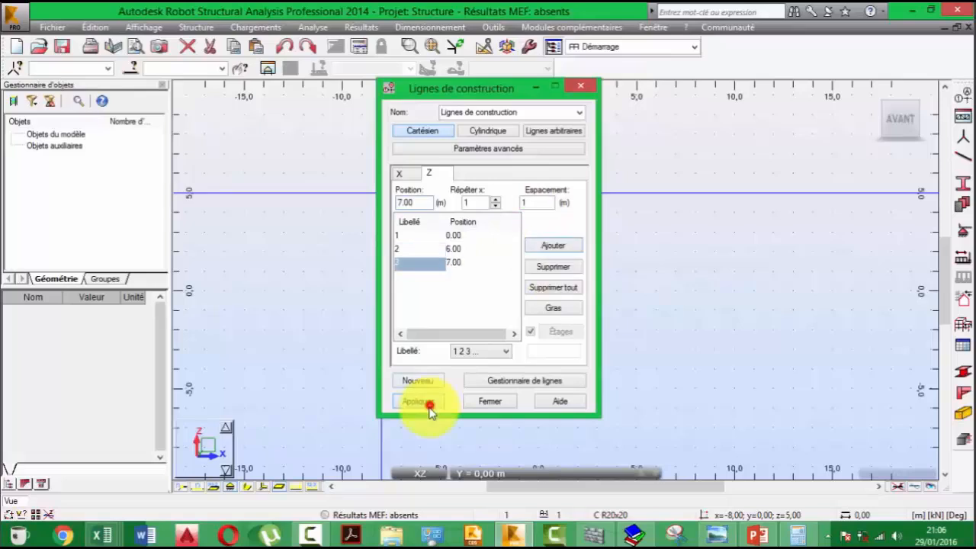
pyautogui.click(490, 402)
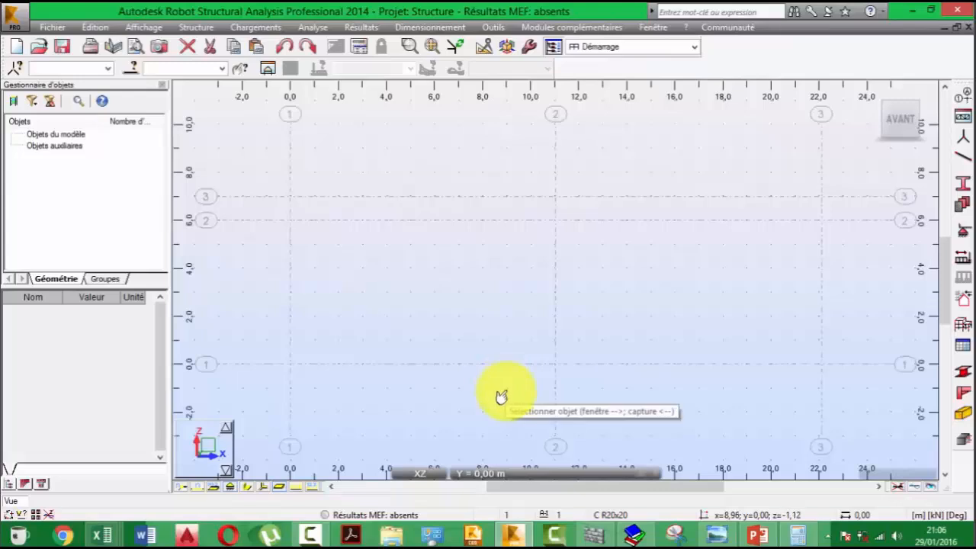
pyautogui.moveTo(393, 291); pyautogui.dragTo(385, 258, button='middle')
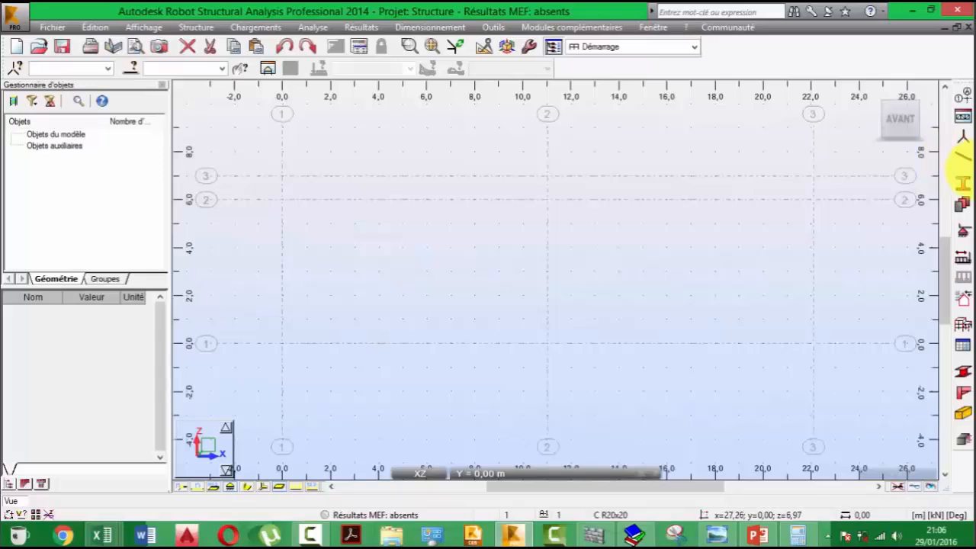
# - Start defining bars and set the bar type to Poteau
pyautogui.click(965, 158)
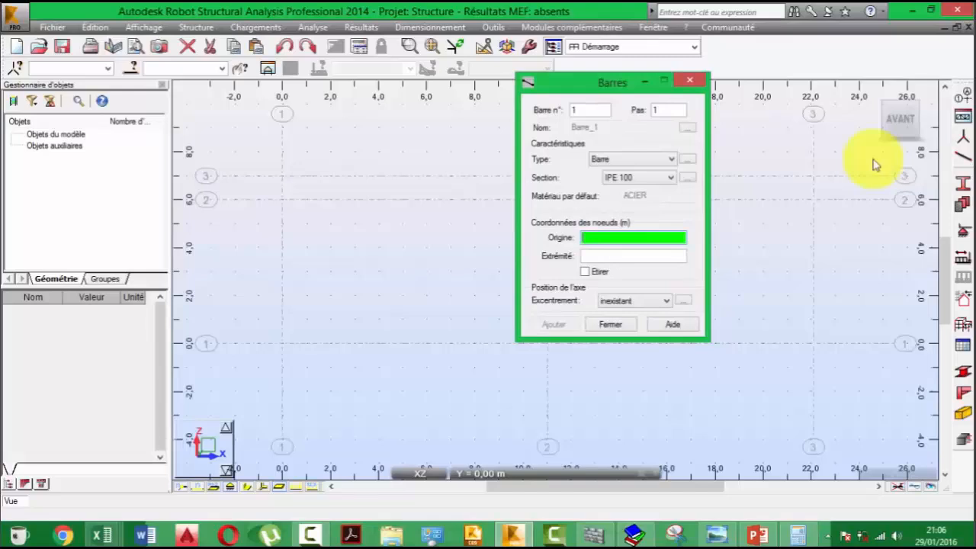
pyautogui.moveTo(621, 83); pyautogui.dragTo(870, 111)
pyautogui.click(936, 206)
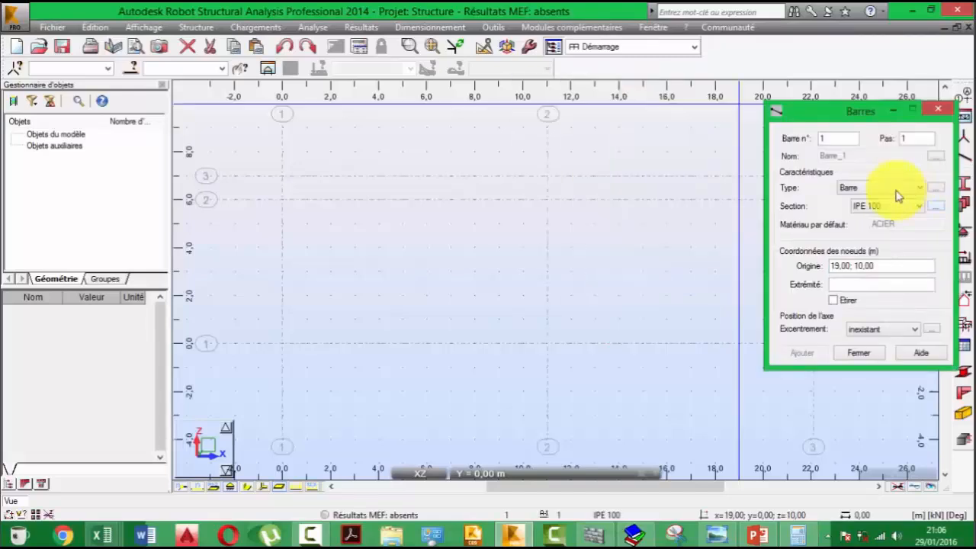
pyautogui.click(898, 191)
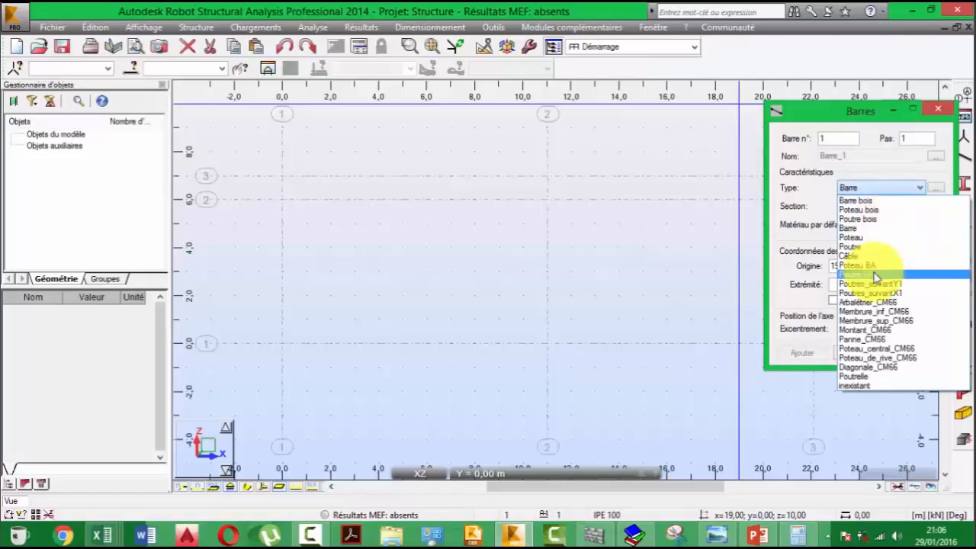
pyautogui.click(903, 237)
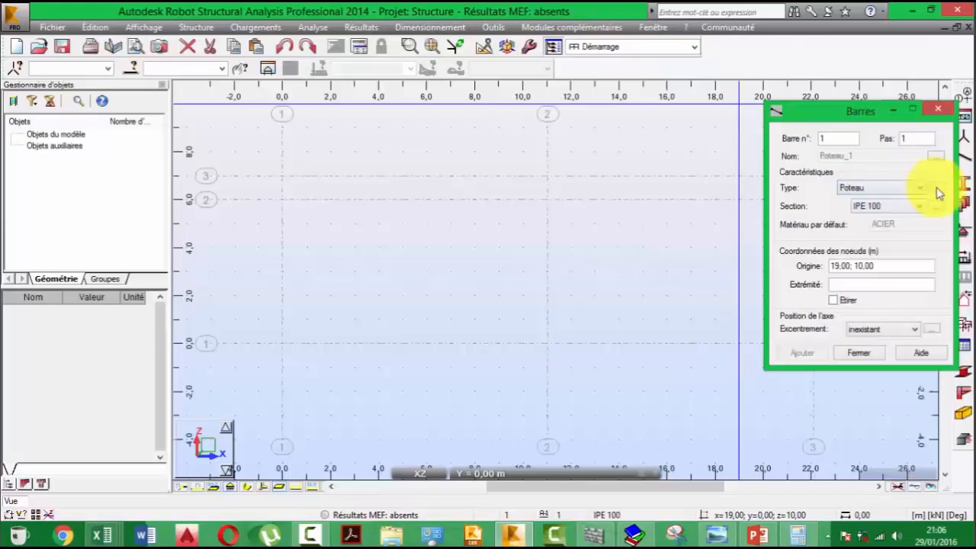
# - Review the CM66 member parameters of the Poteau bar type, including its buckling settings
pyautogui.click(936, 188)
pyautogui.moveTo(772, 103); pyautogui.dragTo(831, 109)
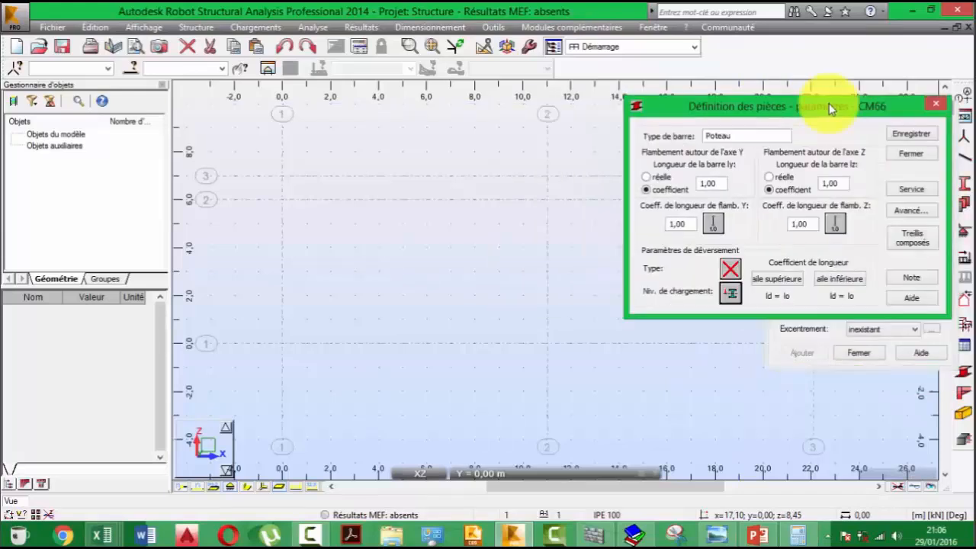
pyautogui.click(935, 104)
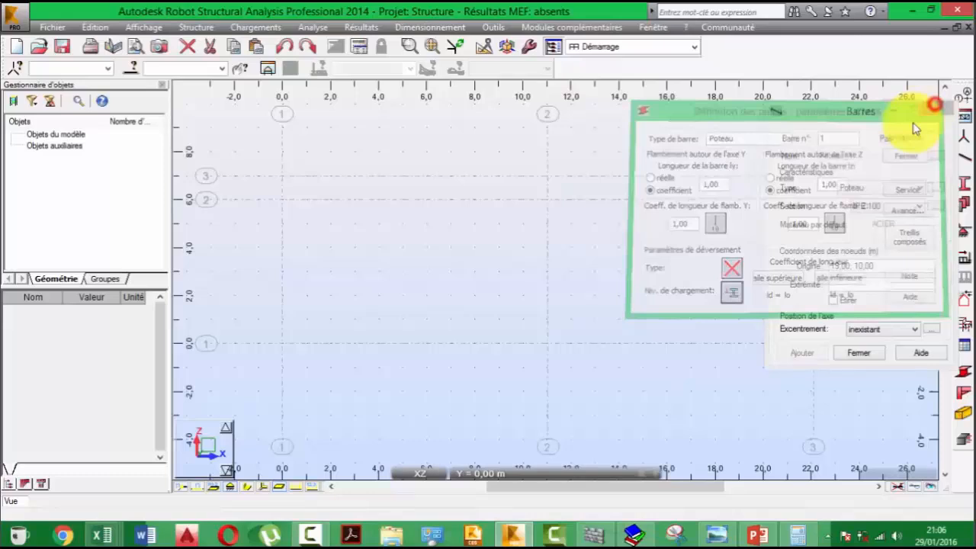
# - Add a new IPE 180 steel section from the OTUA database's IPE family, coloured blue
pyautogui.click(936, 206)
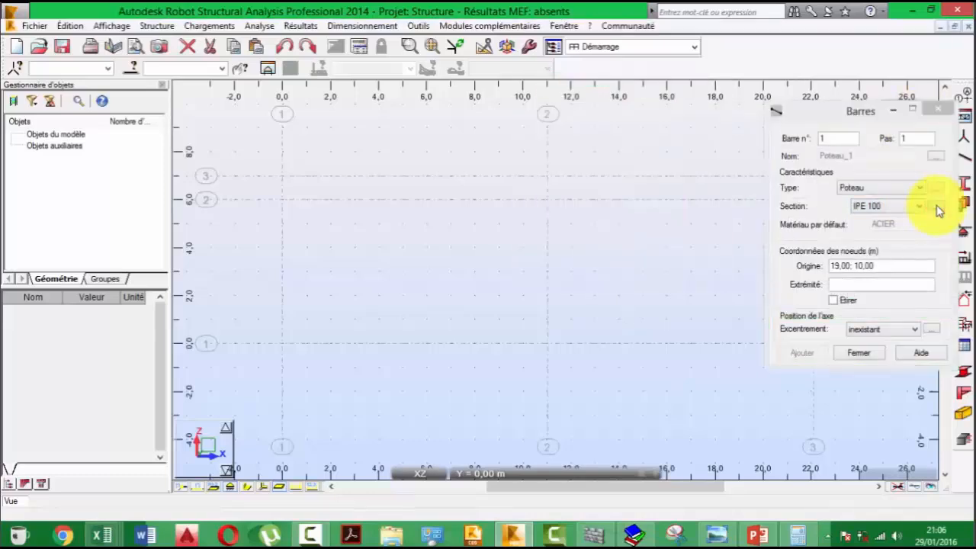
pyautogui.click(937, 208)
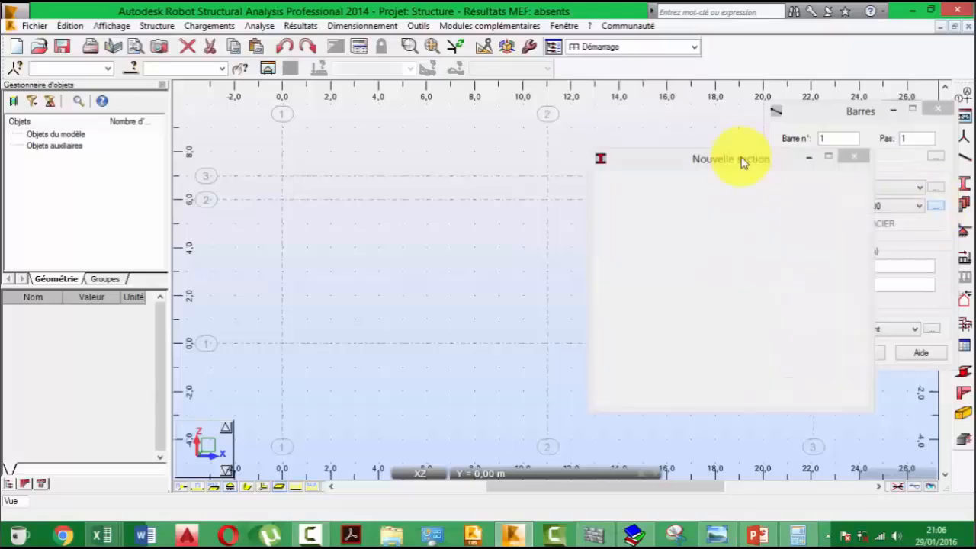
pyautogui.moveTo(702, 157); pyautogui.dragTo(846, 136)
pyautogui.click(937, 256)
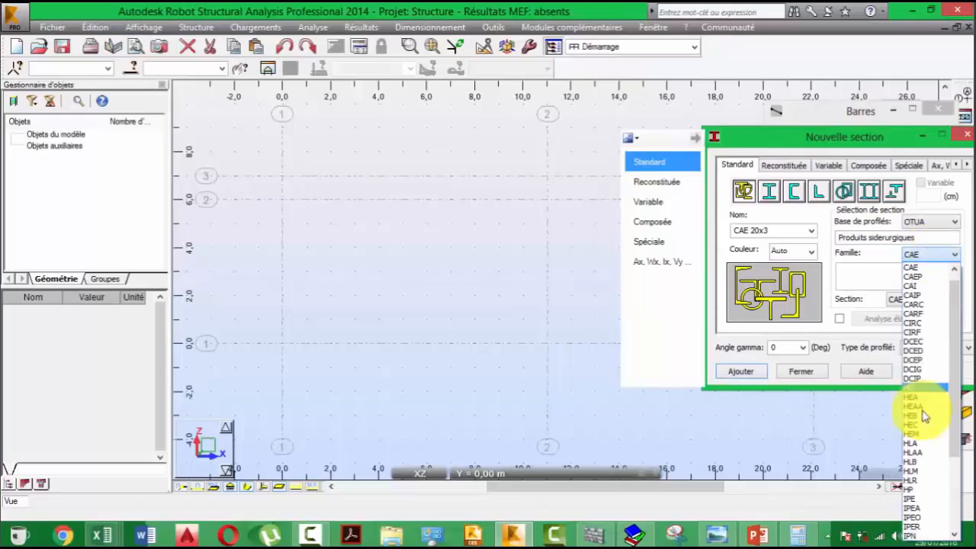
pyautogui.scroll(-1, 926, 419)
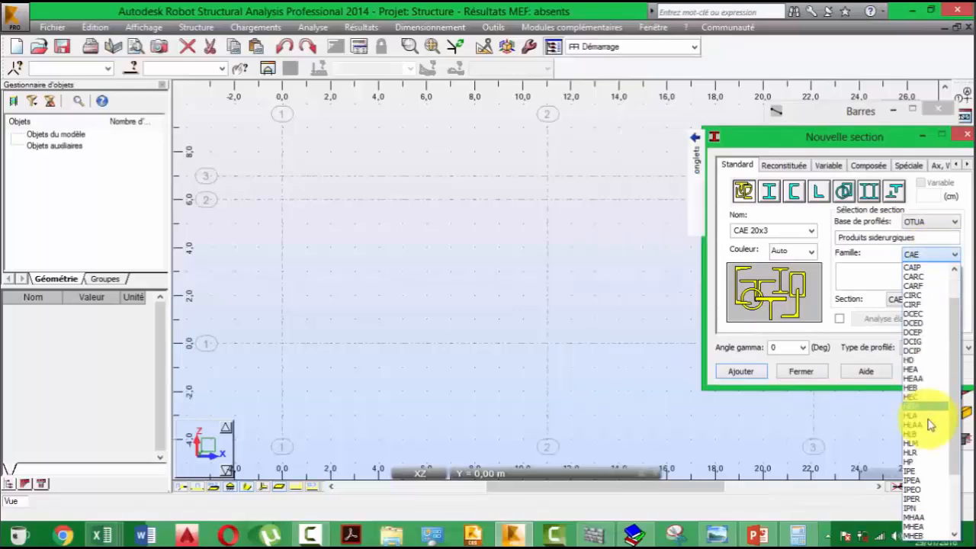
pyautogui.click(927, 470)
pyautogui.click(924, 300)
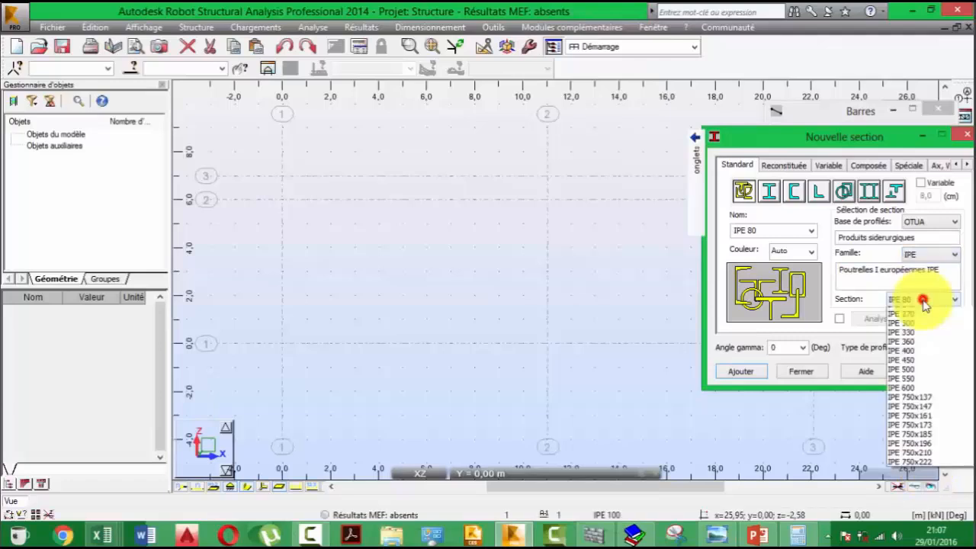
pyautogui.click(915, 360)
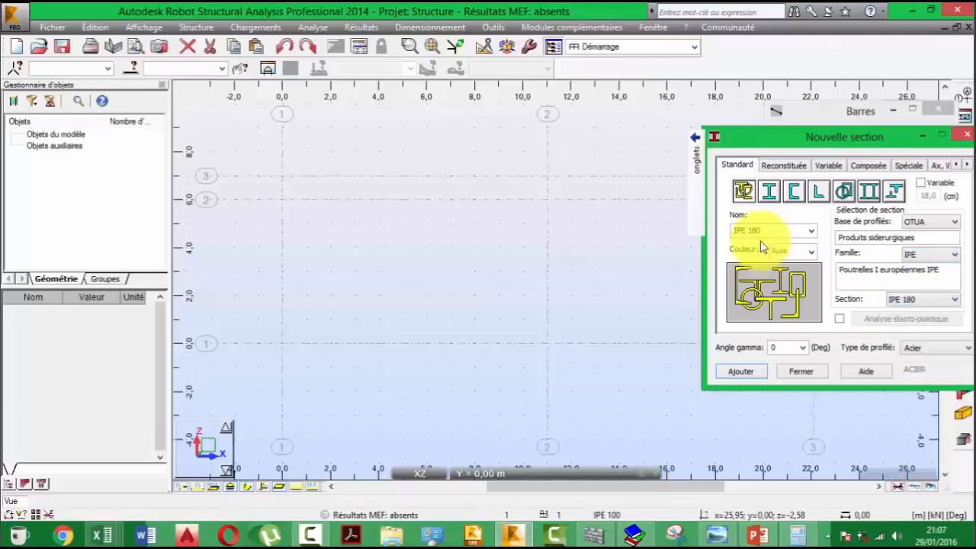
pyautogui.click(793, 254)
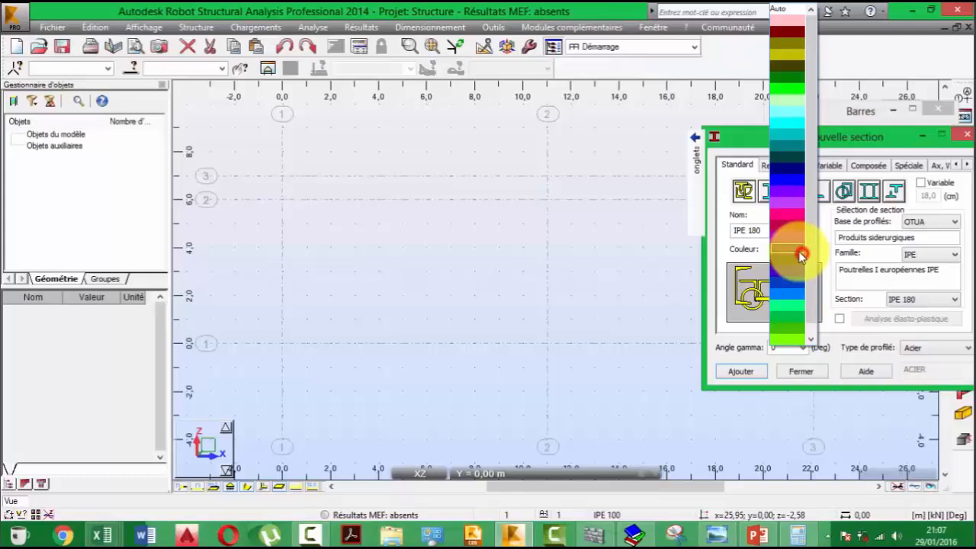
pyautogui.click(787, 281)
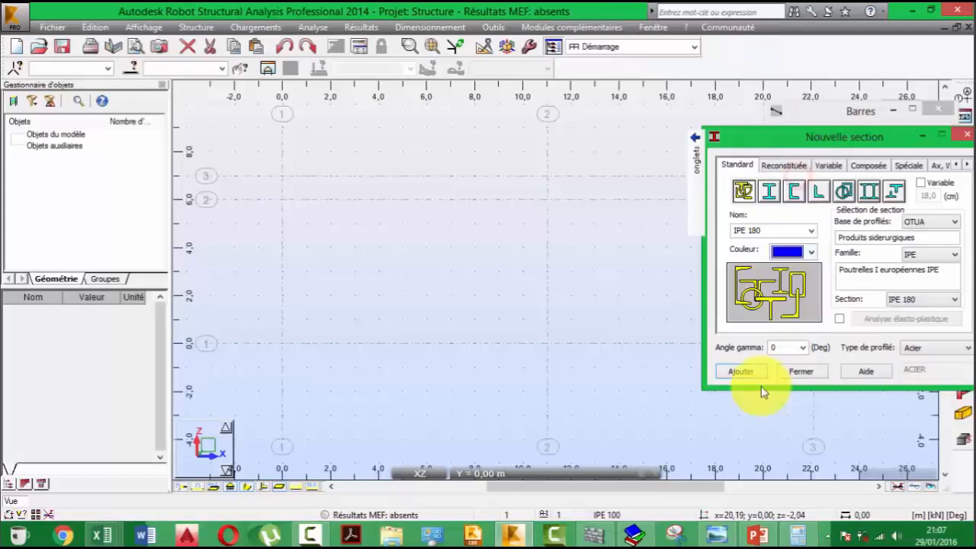
pyautogui.click(746, 372)
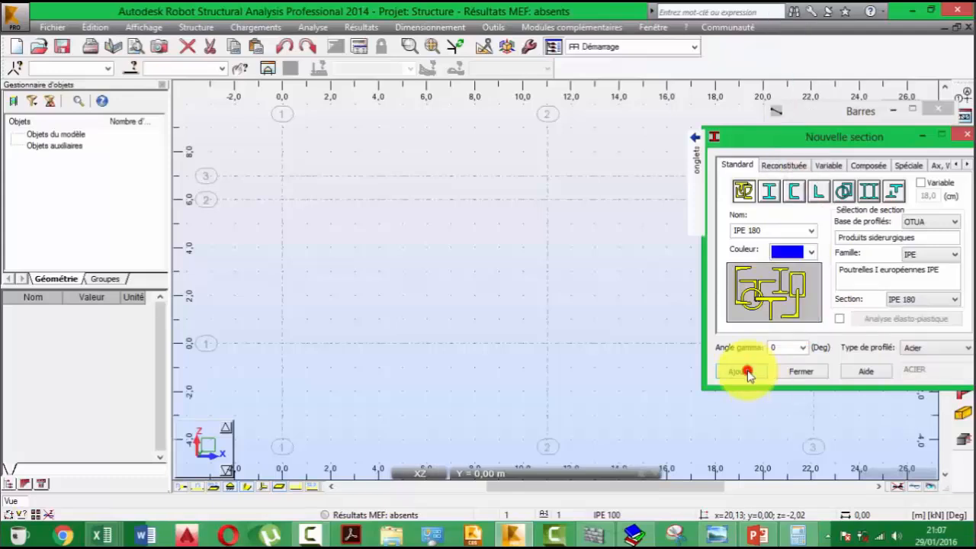
# - Add a new HEA 200 steel section from the OTUA database's HEA family, keeping the blue colour
pyautogui.click(931, 300)
pyautogui.click(934, 252)
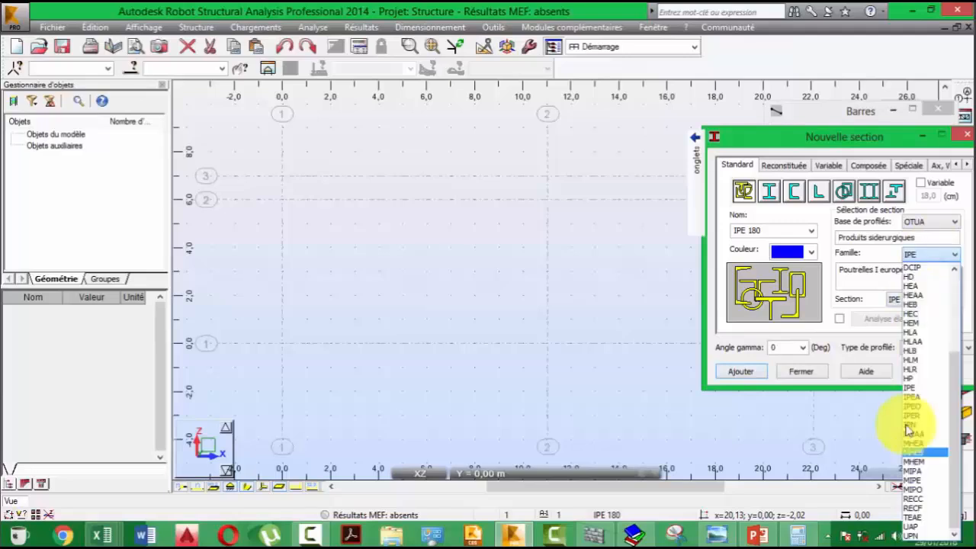
pyautogui.click(914, 286)
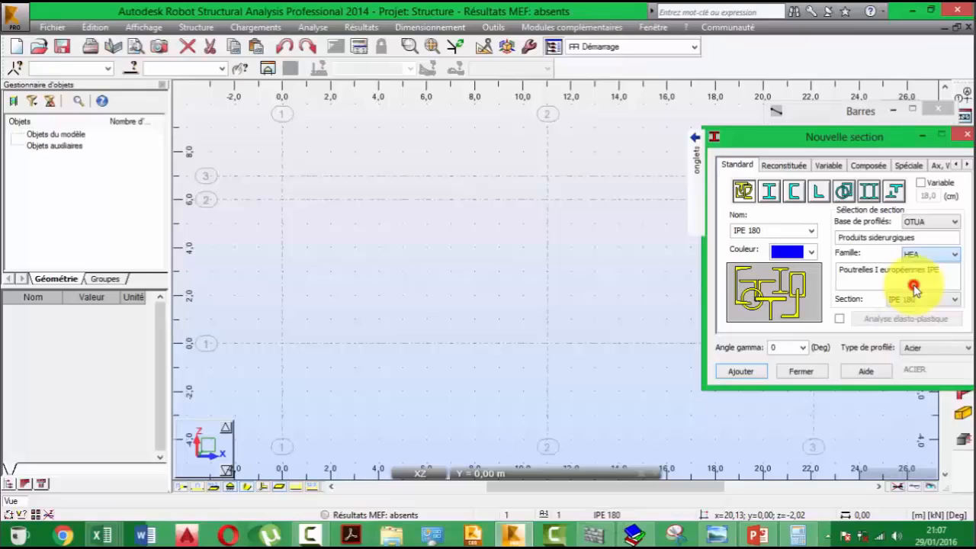
pyautogui.click(904, 302)
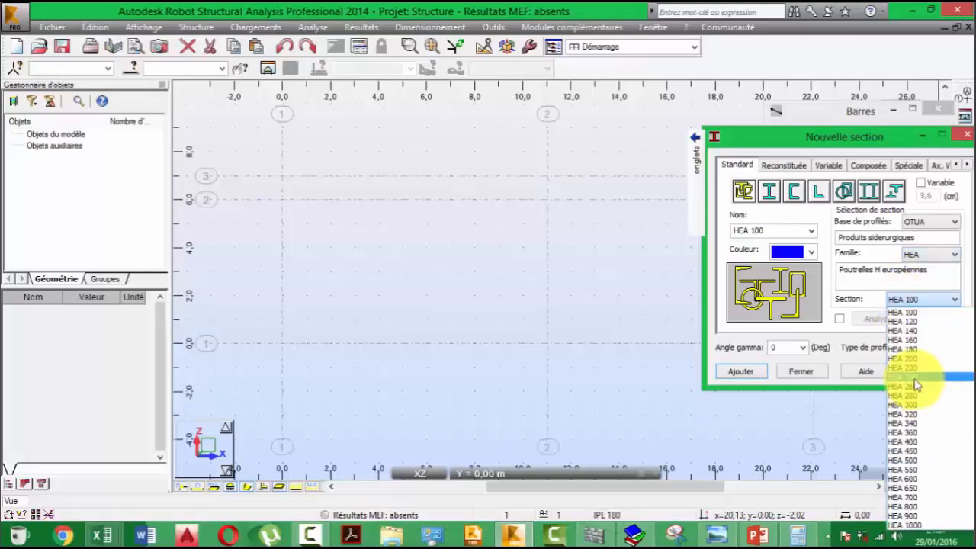
pyautogui.click(906, 359)
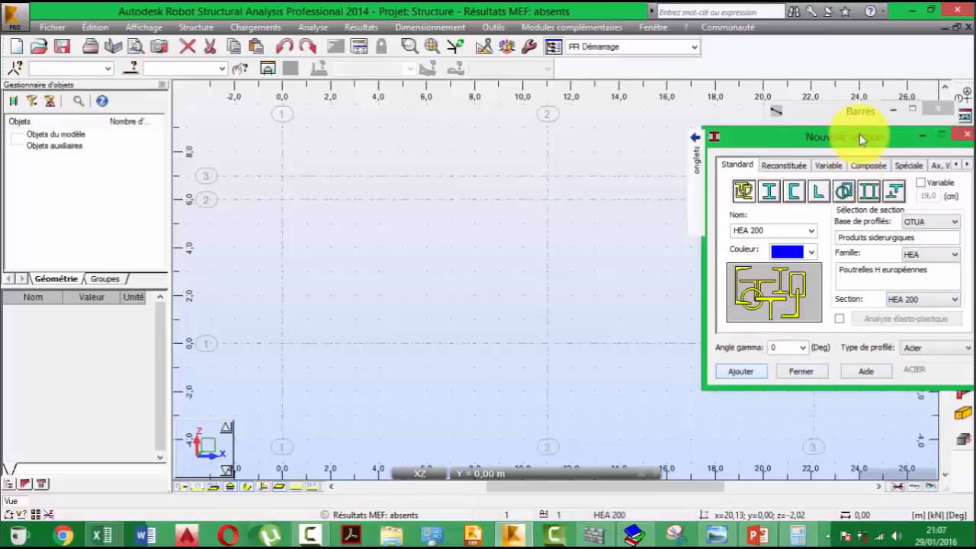
# - Choose the CAE 100x10 angle from the OTUA database's CAE family as the next new section
pyautogui.moveTo(858, 136); pyautogui.dragTo(799, 89)
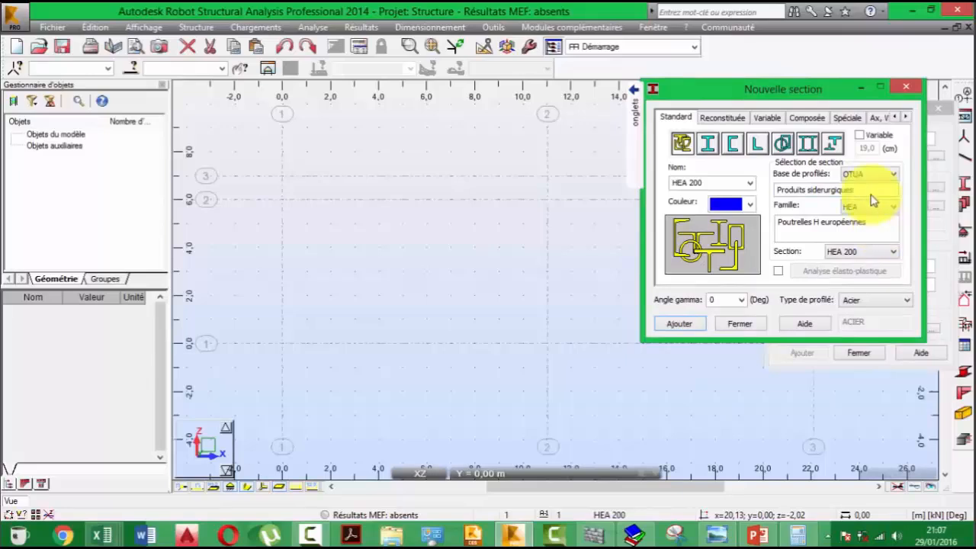
pyautogui.click(783, 91)
pyautogui.moveTo(783, 92); pyautogui.dragTo(768, 87)
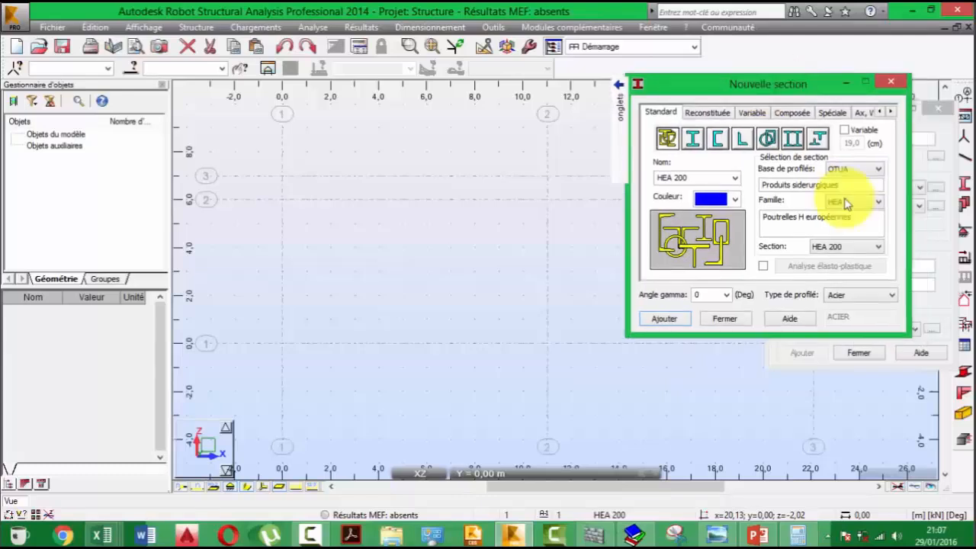
pyautogui.click(848, 203)
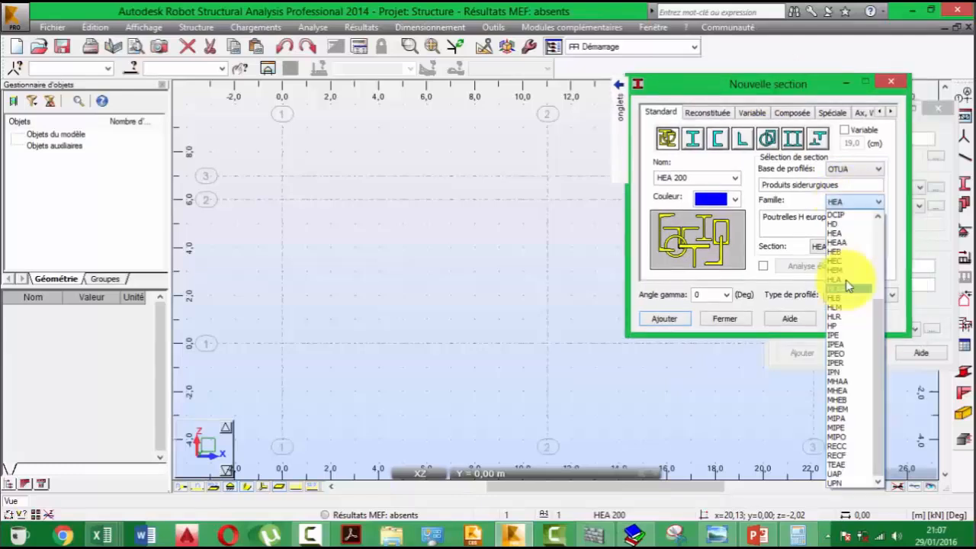
pyautogui.scroll(1, 849, 287)
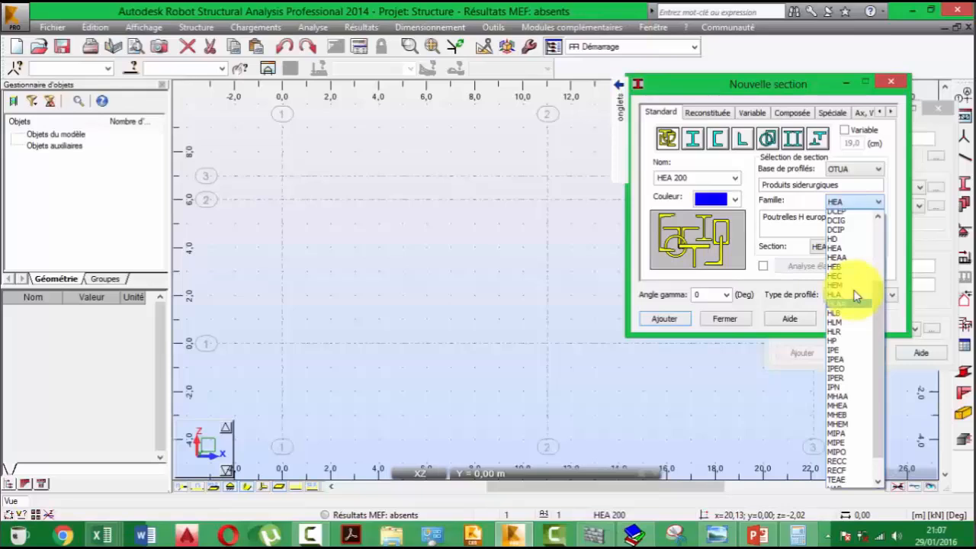
pyautogui.scroll(4, 847, 283)
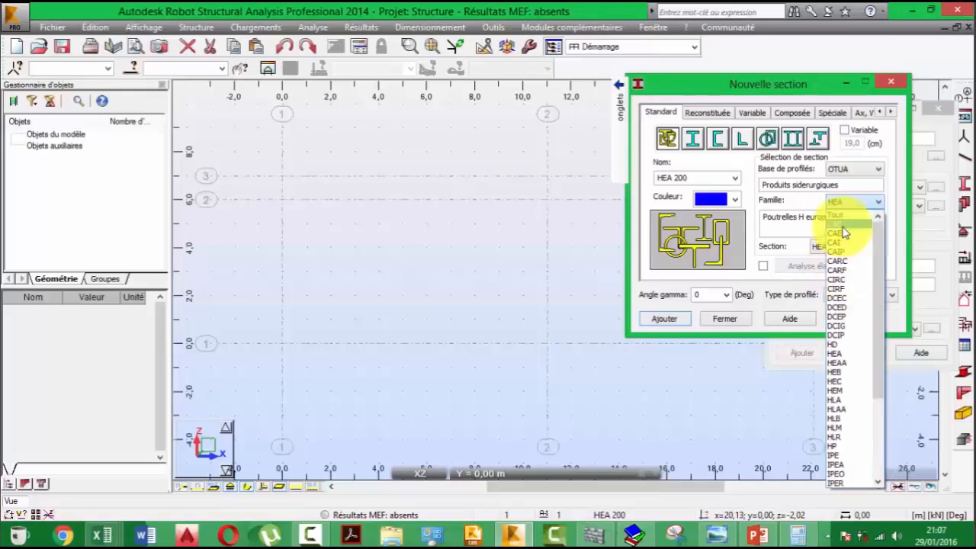
pyautogui.click(844, 232)
pyautogui.click(847, 247)
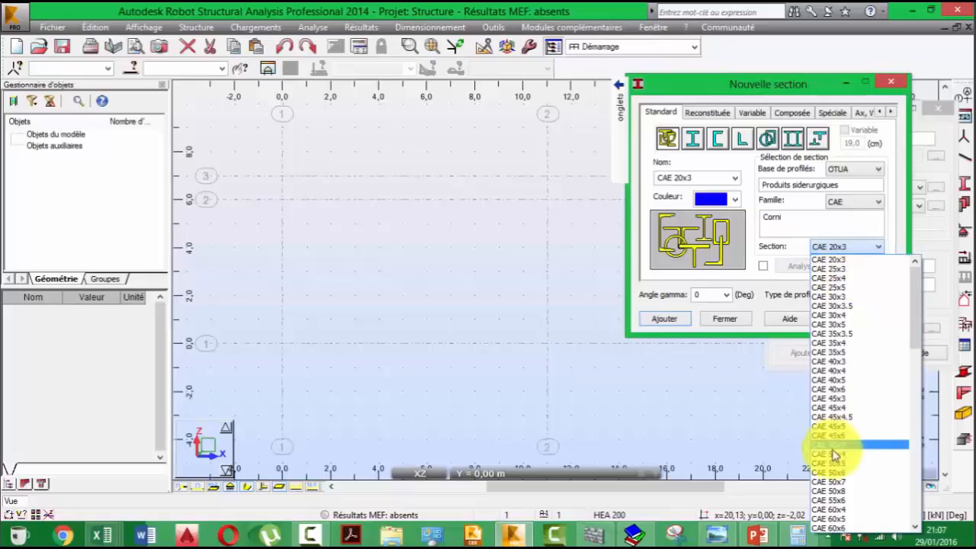
pyautogui.scroll(-3, 837, 469)
pyautogui.scroll(-3, 837, 482)
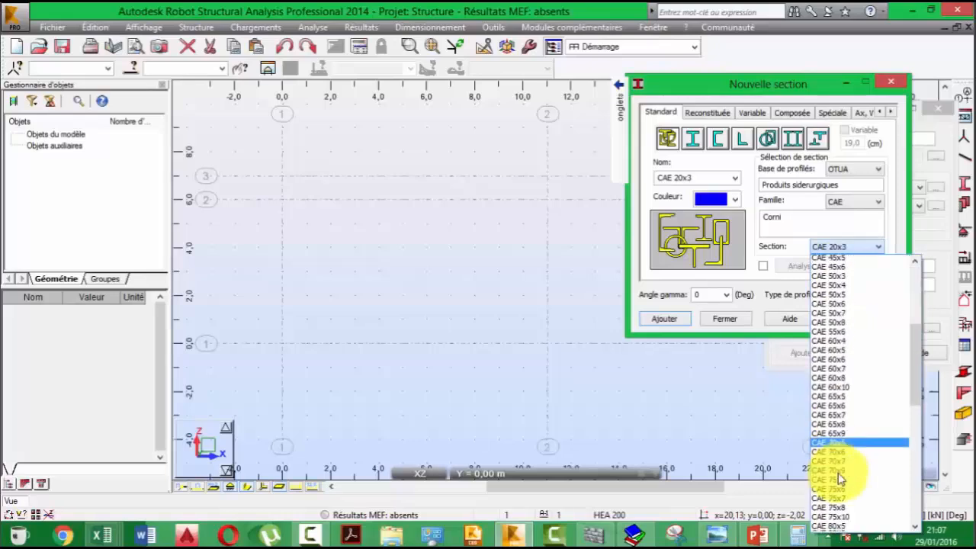
pyautogui.scroll(-4, 839, 479)
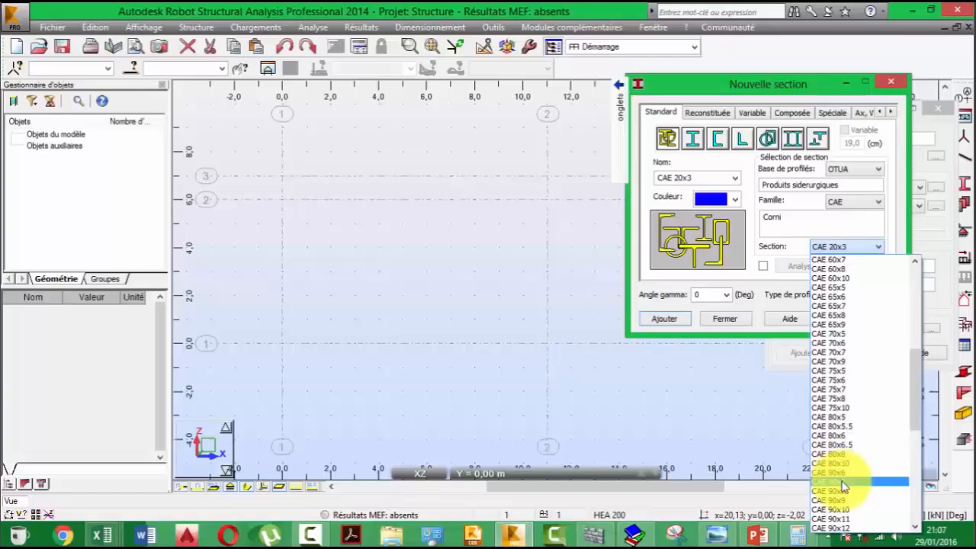
pyautogui.scroll(-1, 844, 488)
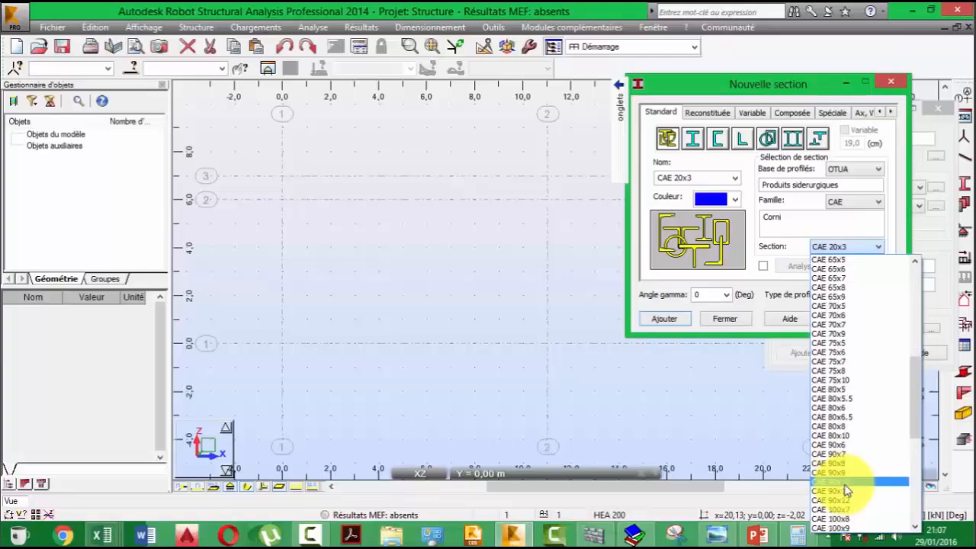
pyautogui.click(846, 483)
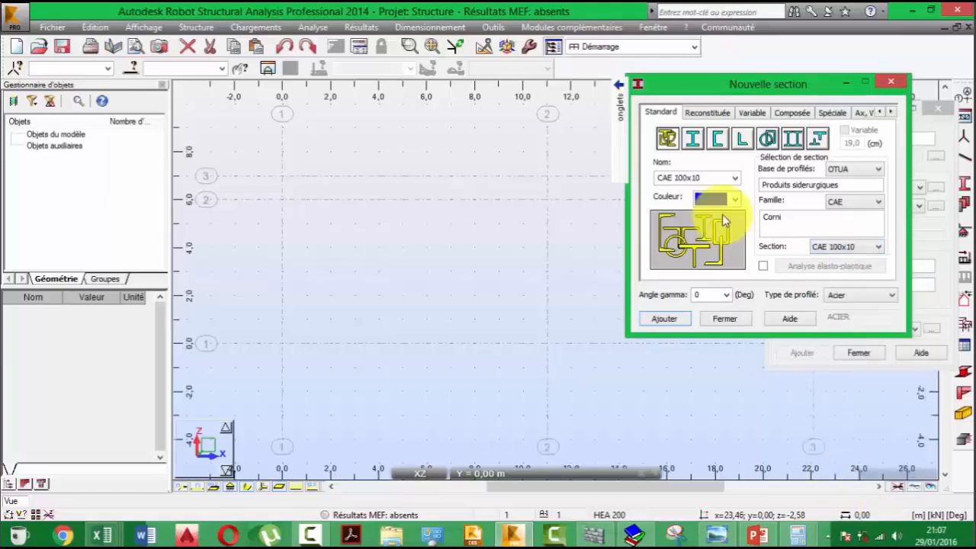
# - Colour the CAE 100x10 section crimson, add it to the project and close the section definition
pyautogui.click(726, 201)
pyautogui.click(720, 228)
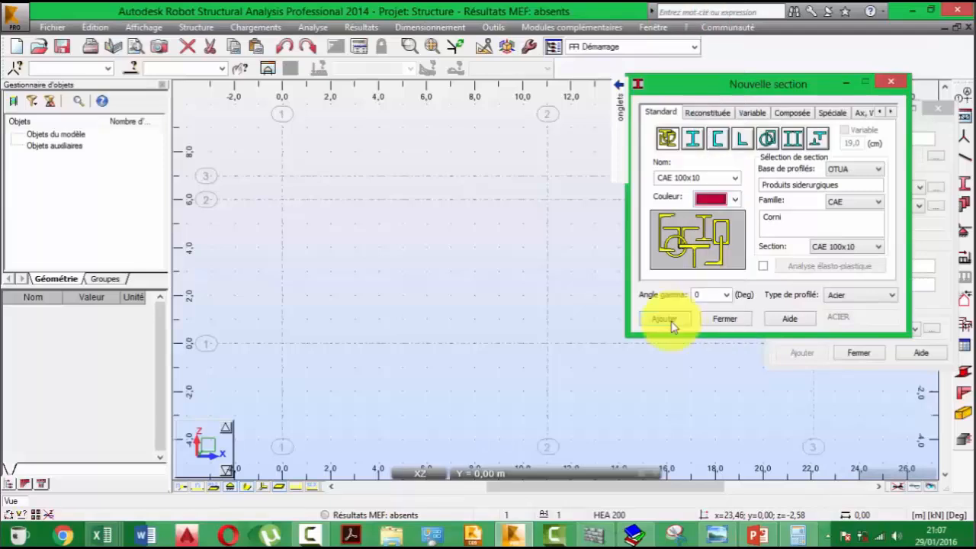
pyautogui.click(736, 319)
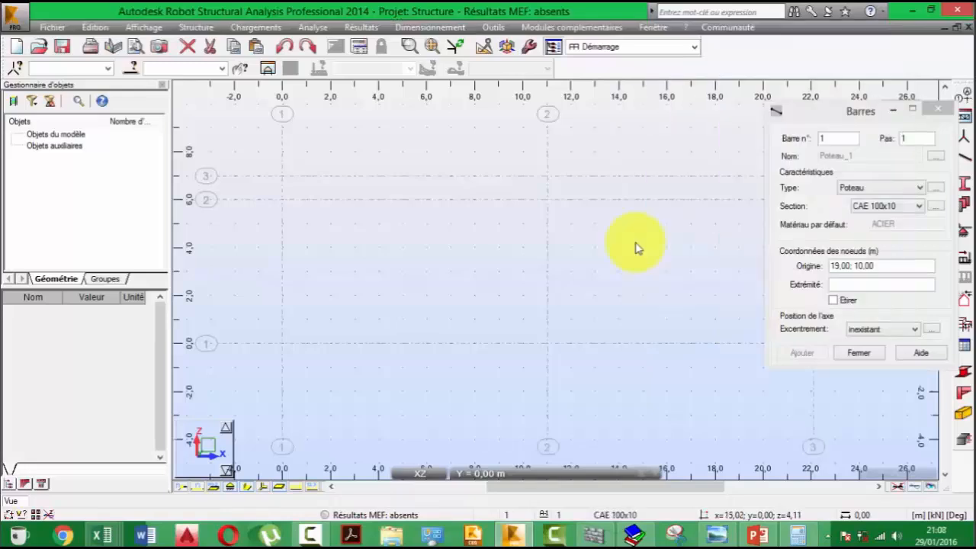
# - Draw two HEA 200 columns, from (0; 0) to (0; 6) and from (22.10; 0) to (22.10; 6), checking the hangar's reference picture
pyautogui.scroll(-2, 637, 249)
pyautogui.click(899, 207)
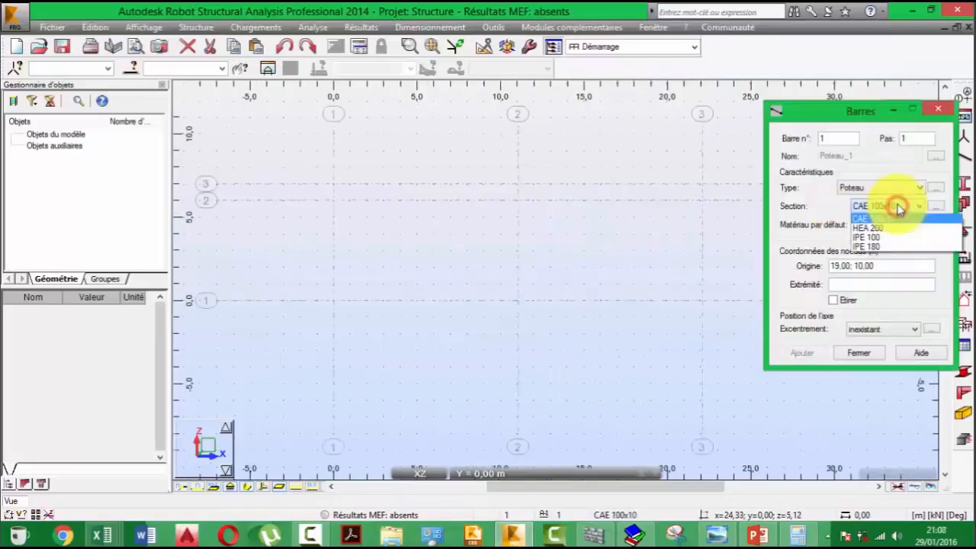
pyautogui.click(863, 227)
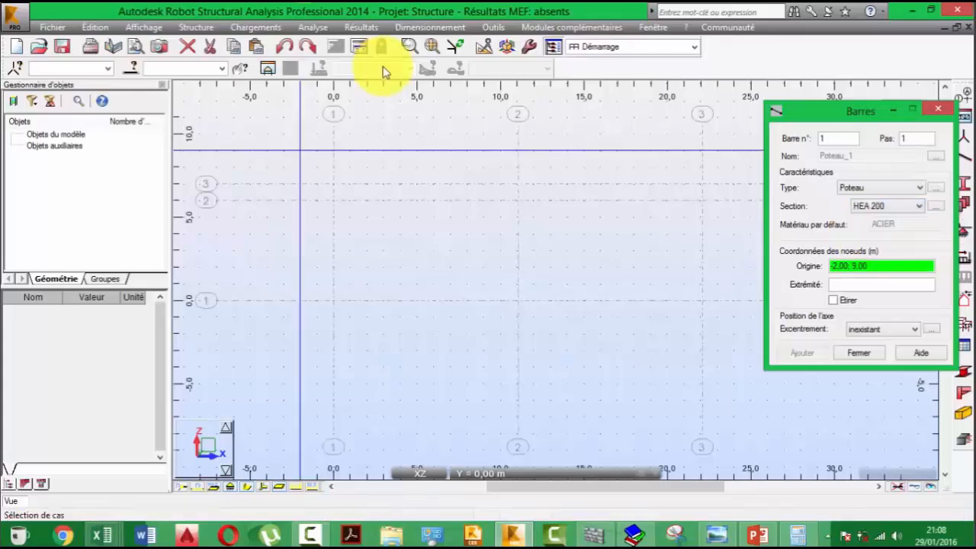
pyautogui.click(333, 299)
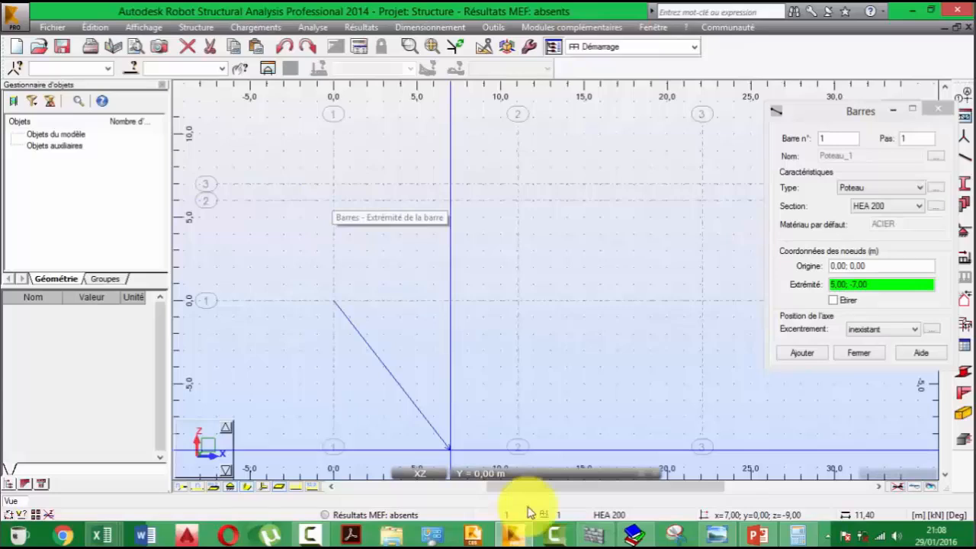
pyautogui.click(713, 537)
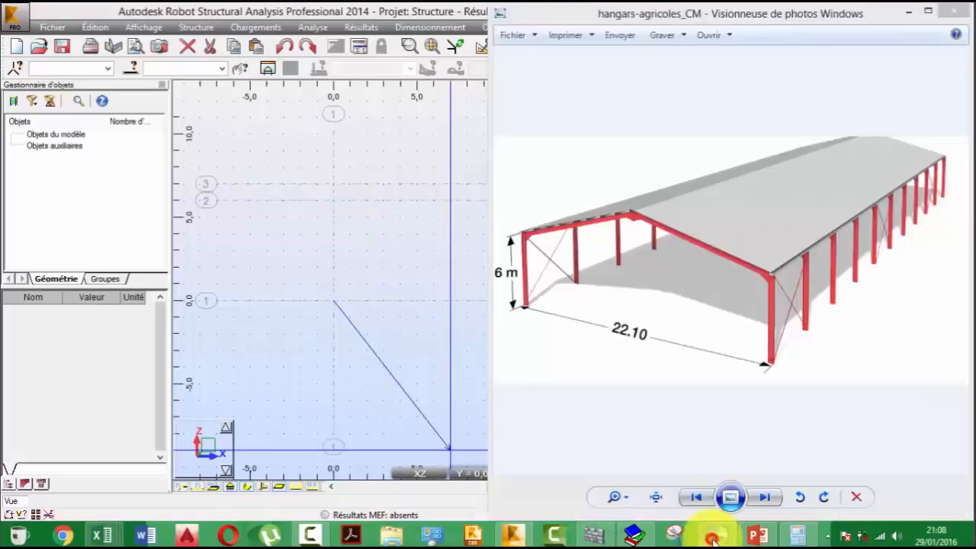
pyautogui.click(713, 536)
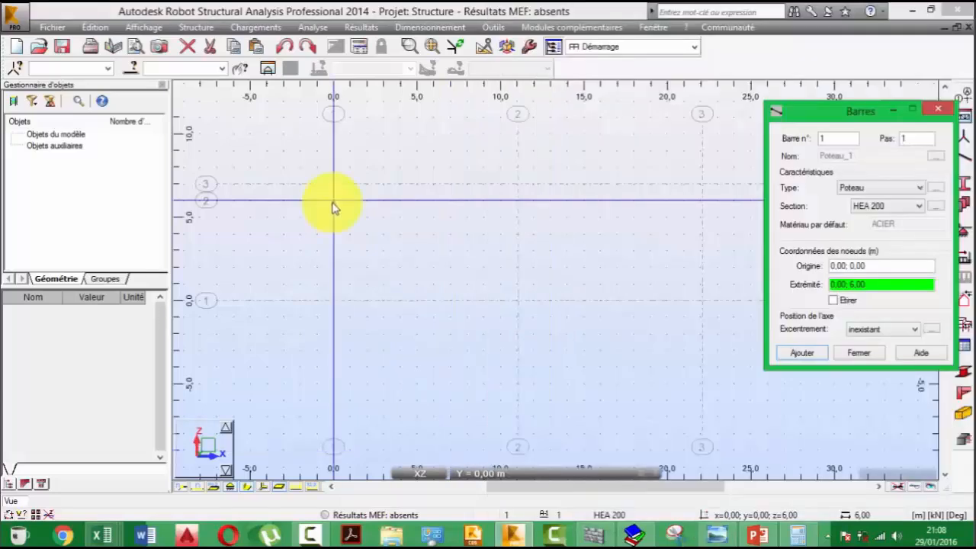
pyautogui.click(333, 208)
pyautogui.click(565, 306)
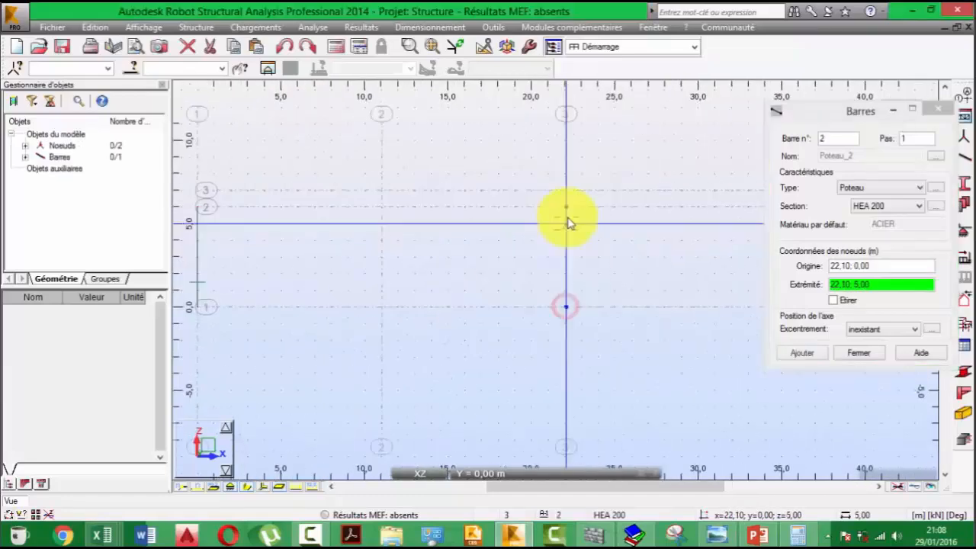
pyautogui.click(569, 211)
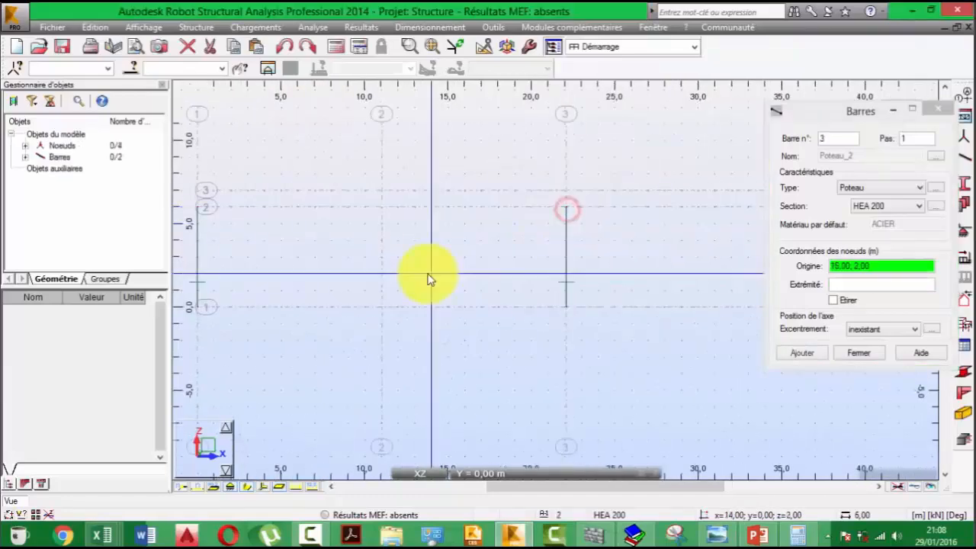
# - Draw two IPE 180 rafters, from (0; 6) to the ridge at (11.05; 7) and from the ridge to (22.10; 6), and finish adding bars
pyautogui.click(876, 206)
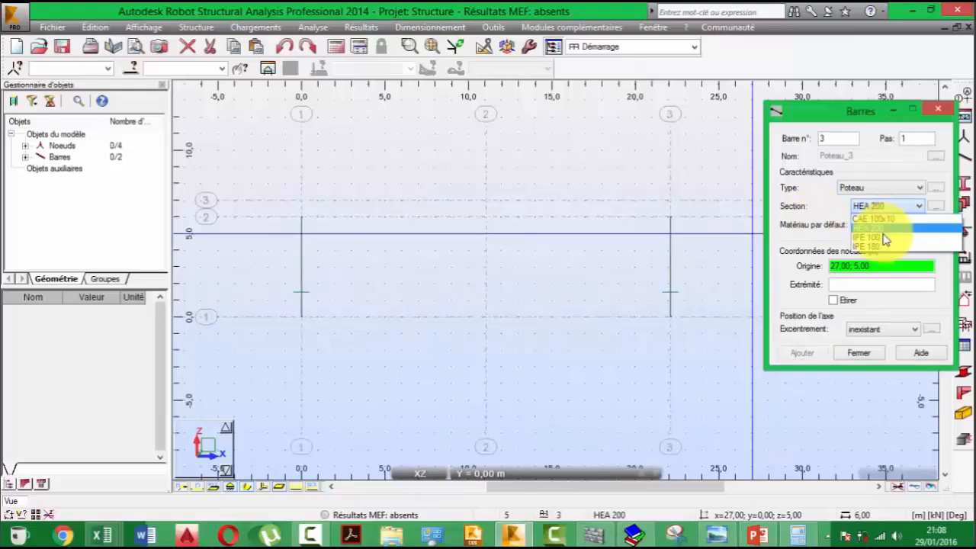
pyautogui.click(877, 246)
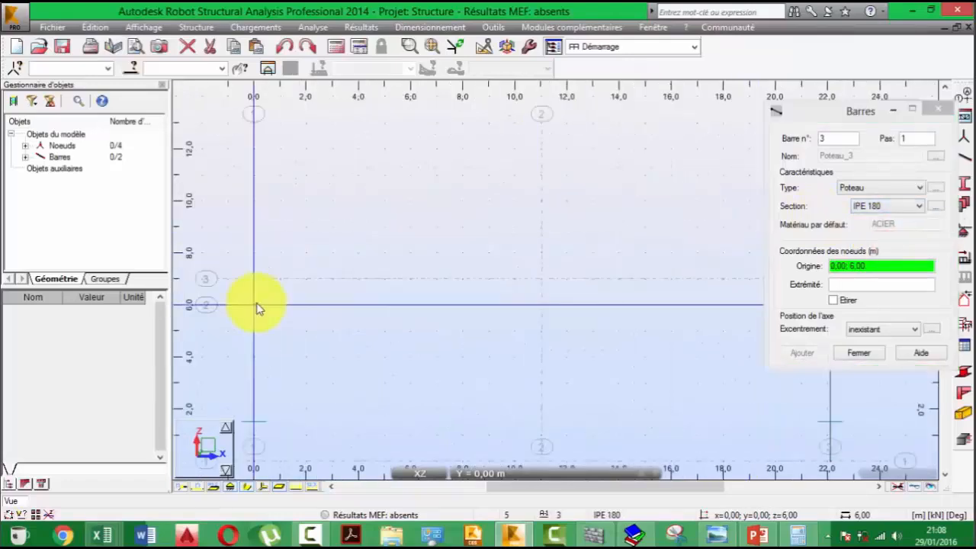
pyautogui.click(521, 294)
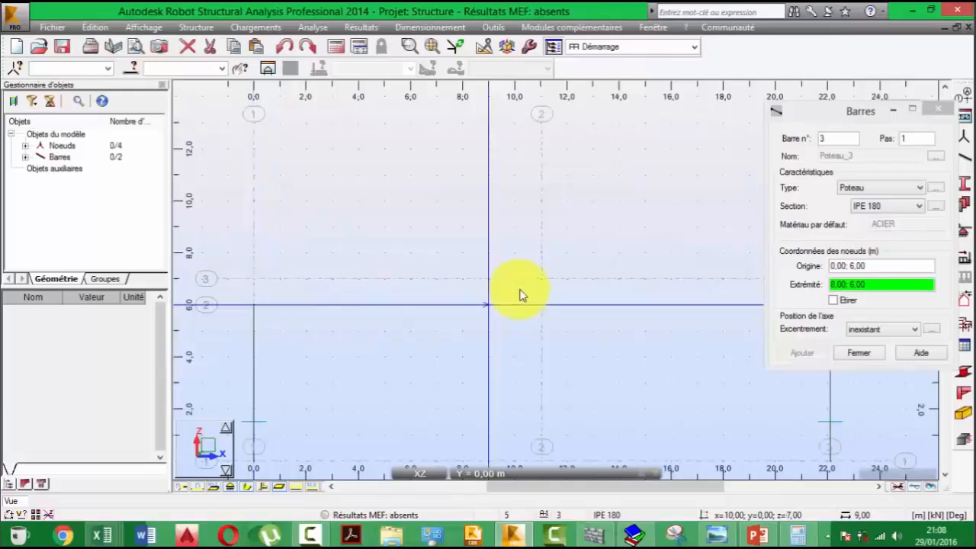
pyautogui.click(539, 282)
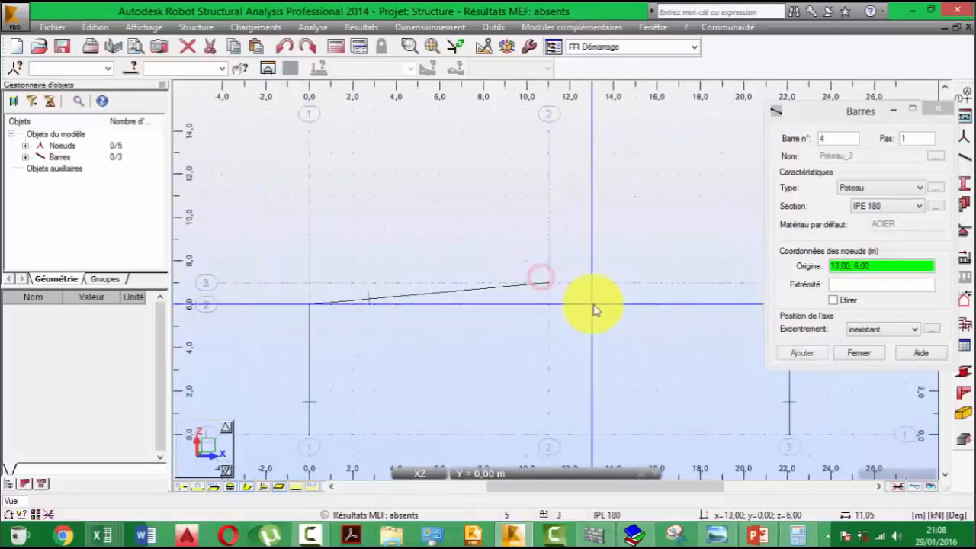
pyautogui.scroll(-2, 594, 305)
pyautogui.moveTo(594, 305); pyautogui.dragTo(387, 241, button='middle')
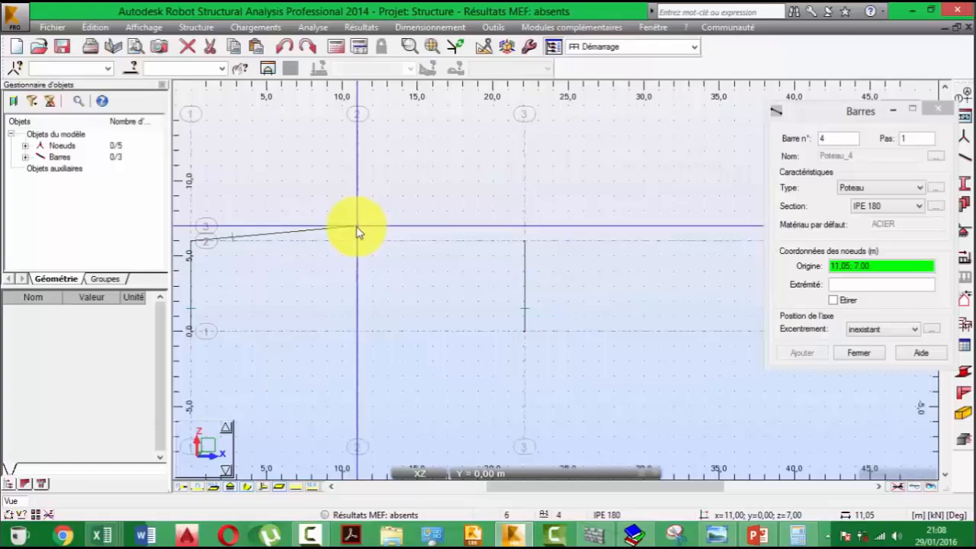
pyautogui.click(357, 230)
pyautogui.click(524, 240)
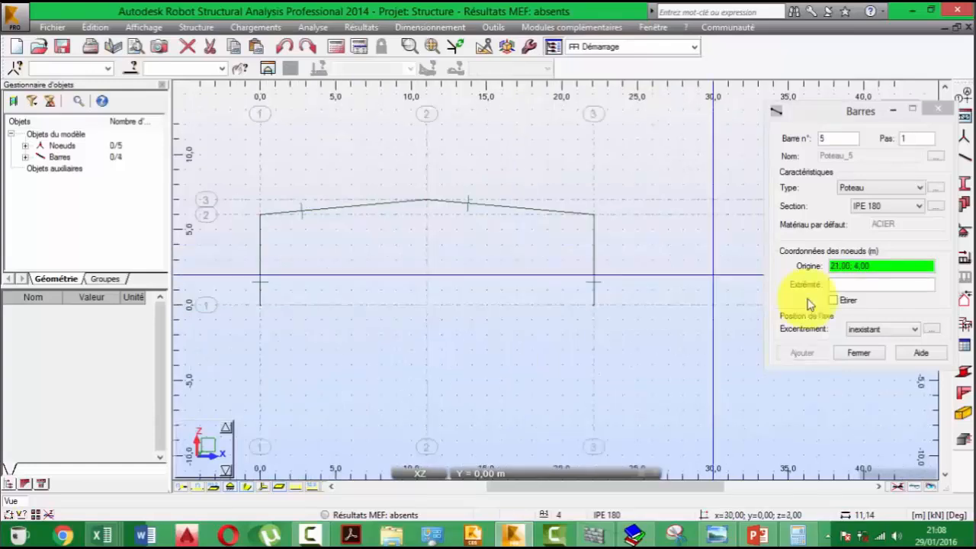
pyautogui.click(873, 351)
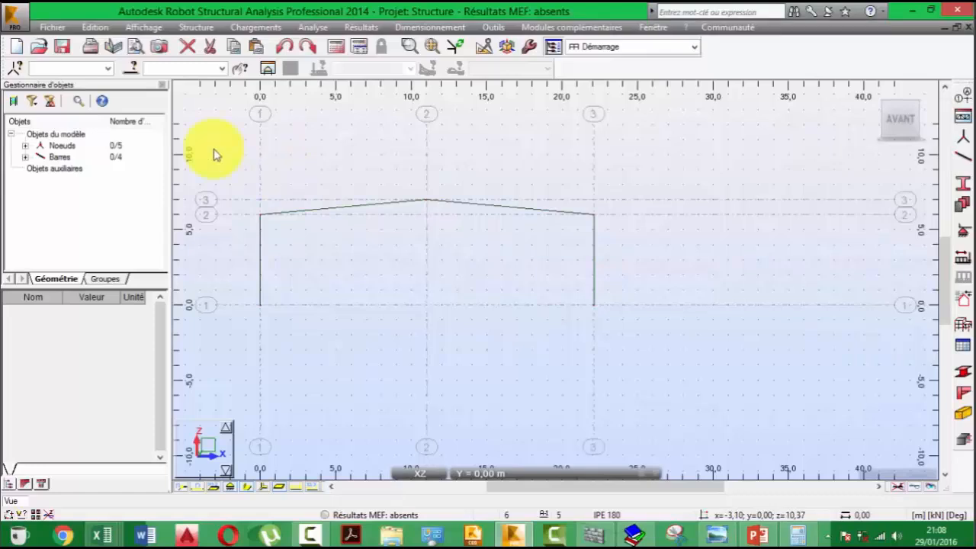
# - Display the section profiles of the bars and inspect the frame and its rafter-to-column joint in 3D
pyautogui.click(248, 487)
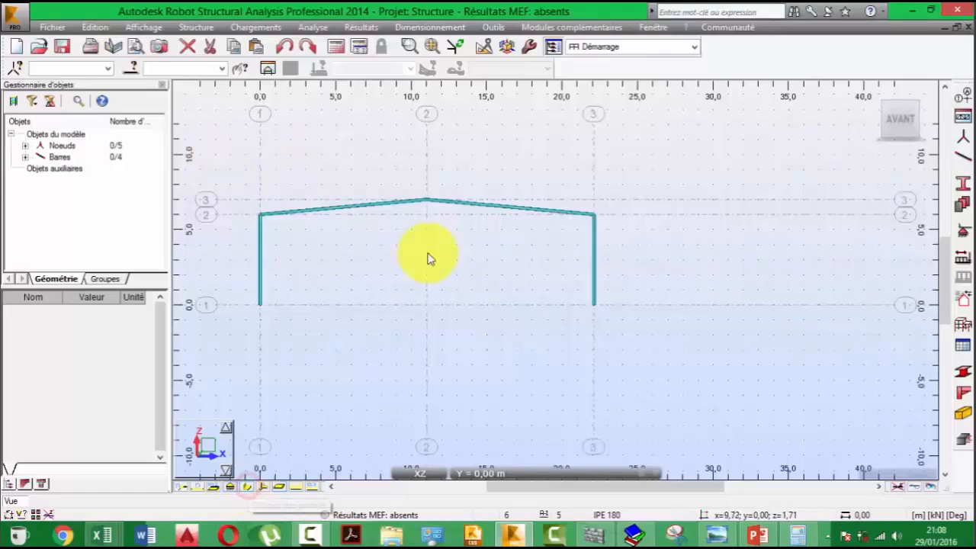
pyautogui.keyDown('shift'); pyautogui.moveTo(427, 259); pyautogui.dragTo(453, 253, button='middle'); pyautogui.keyUp('shift')
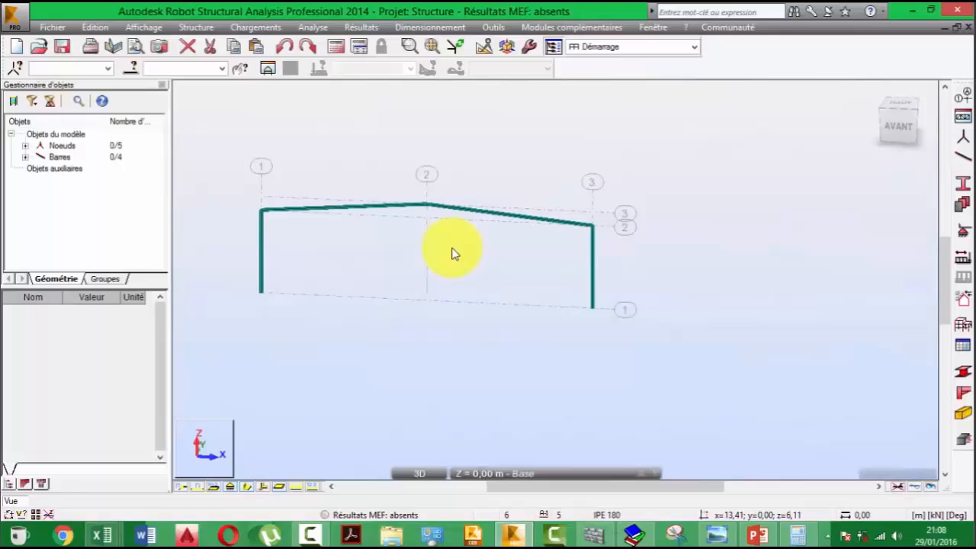
pyautogui.scroll(5, 534, 227)
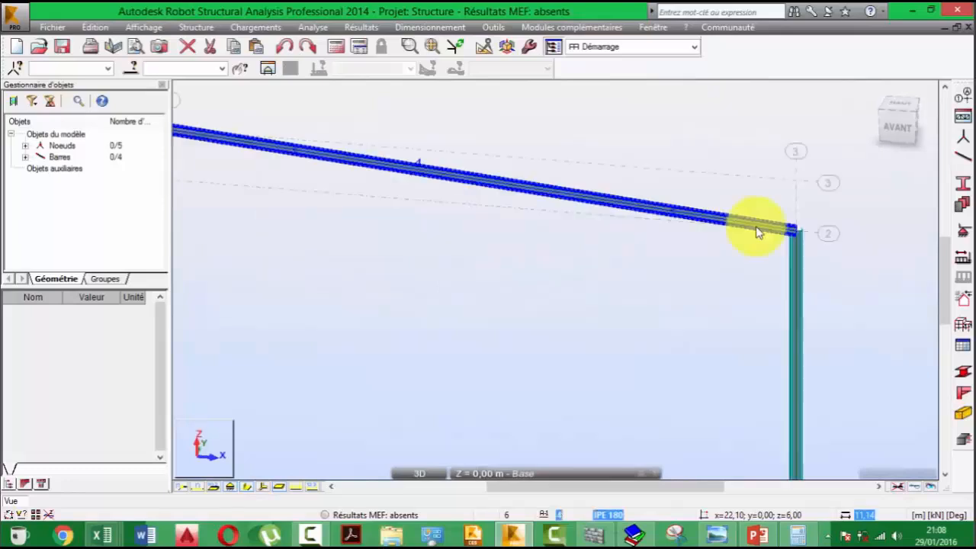
pyautogui.scroll(-5, 489, 223)
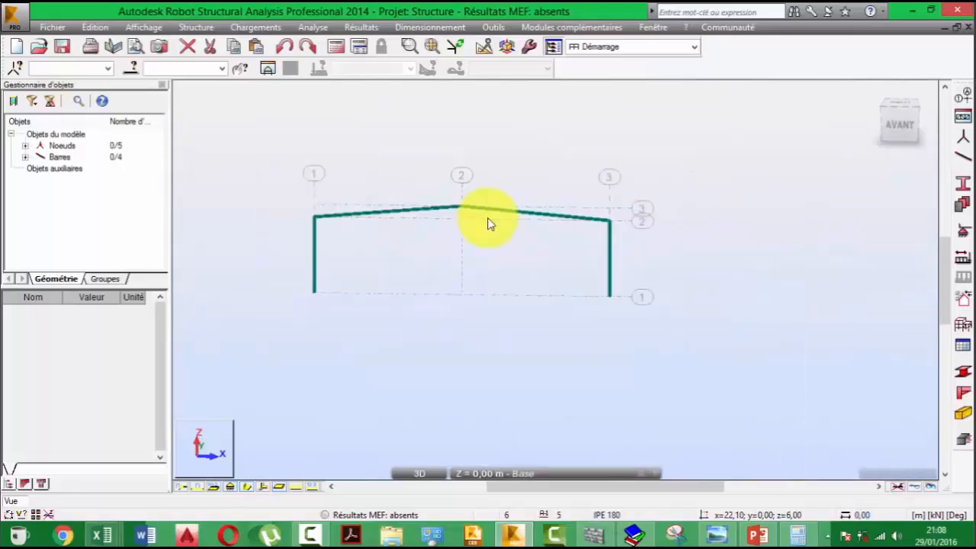
# - Start the NV65 Maroc snow and wind load generation, detect the frame's envelope automatically and exclude parapets and canopies
pyautogui.click(962, 305)
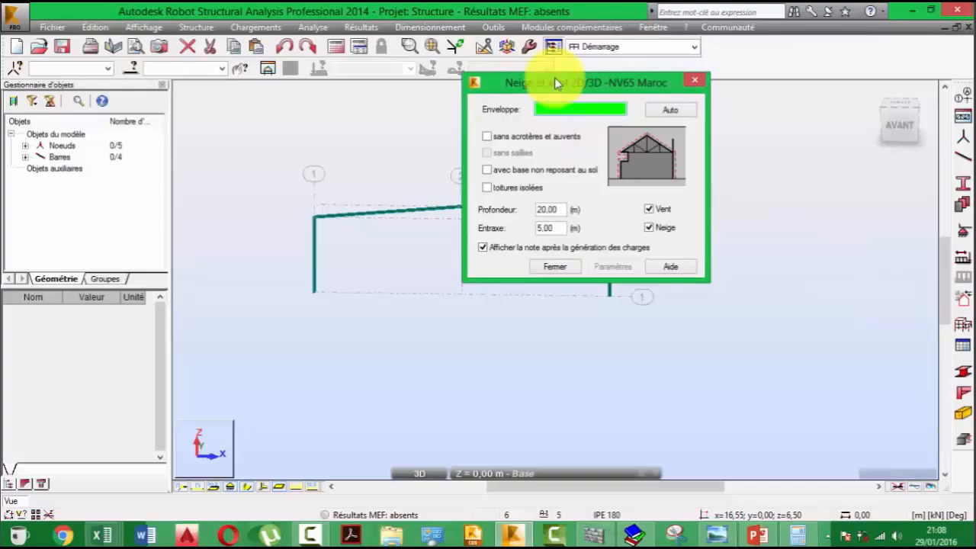
pyautogui.moveTo(554, 77); pyautogui.dragTo(122, 109)
pyautogui.click(243, 148)
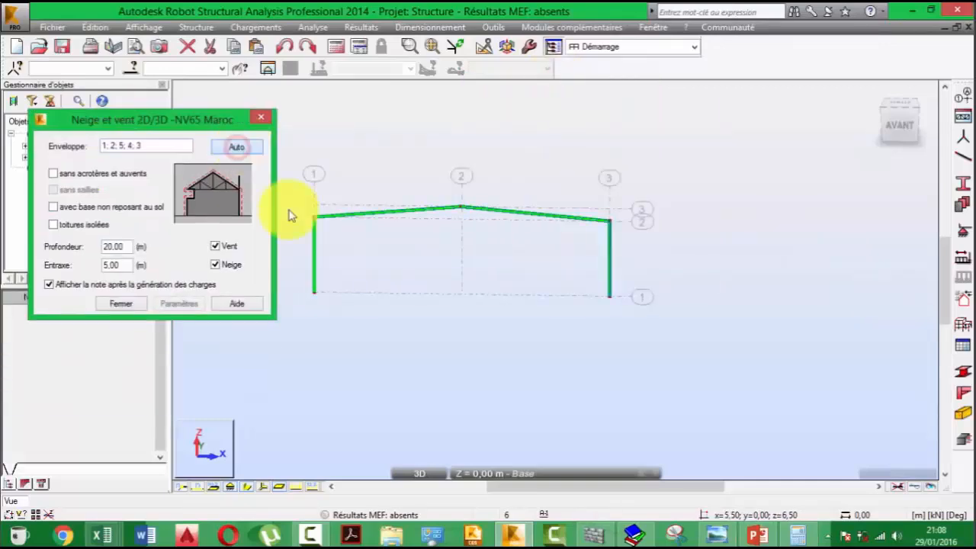
pyautogui.click(83, 174)
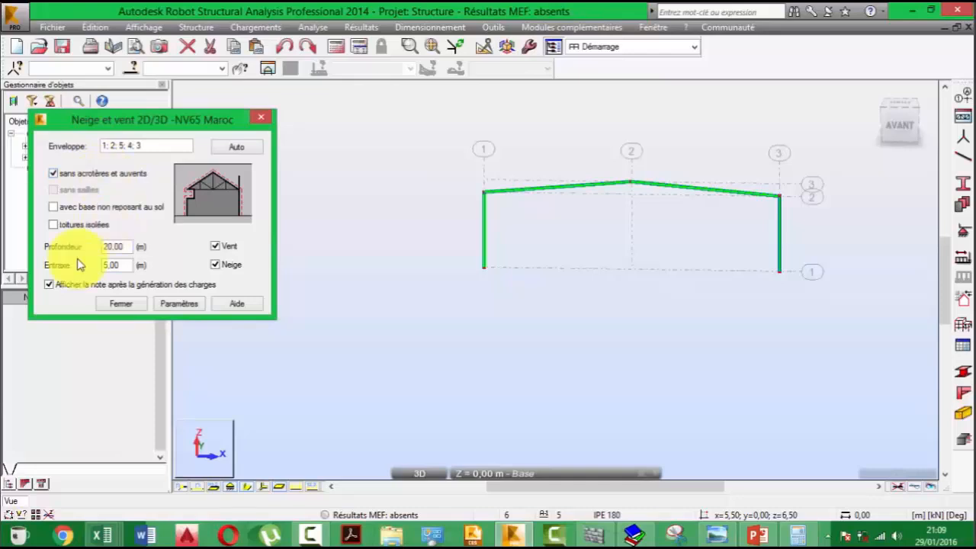
# - Set the building depth to 40 m and the frame spacing to 4 m for the snow and wind loads
pyautogui.click(128, 255)
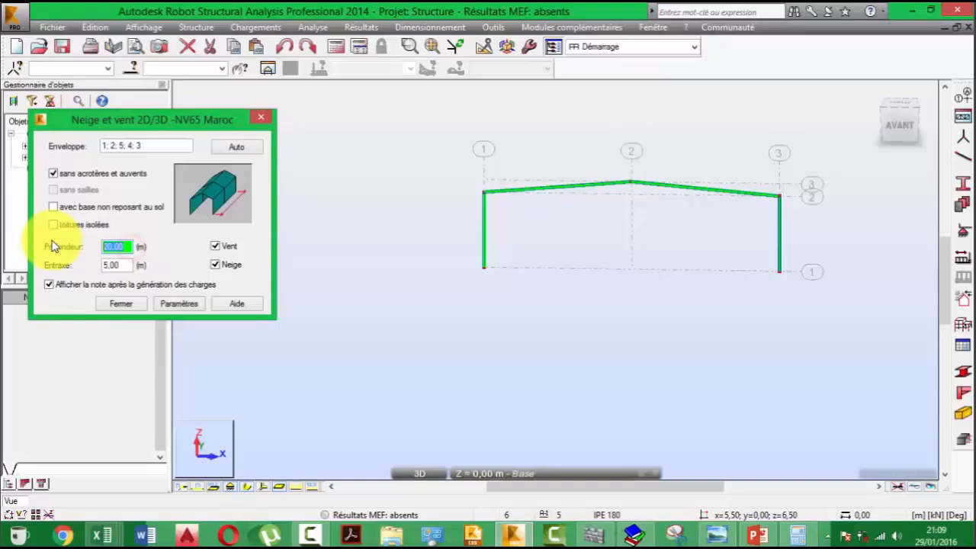
pyautogui.write('40')
pyautogui.press('Tab')
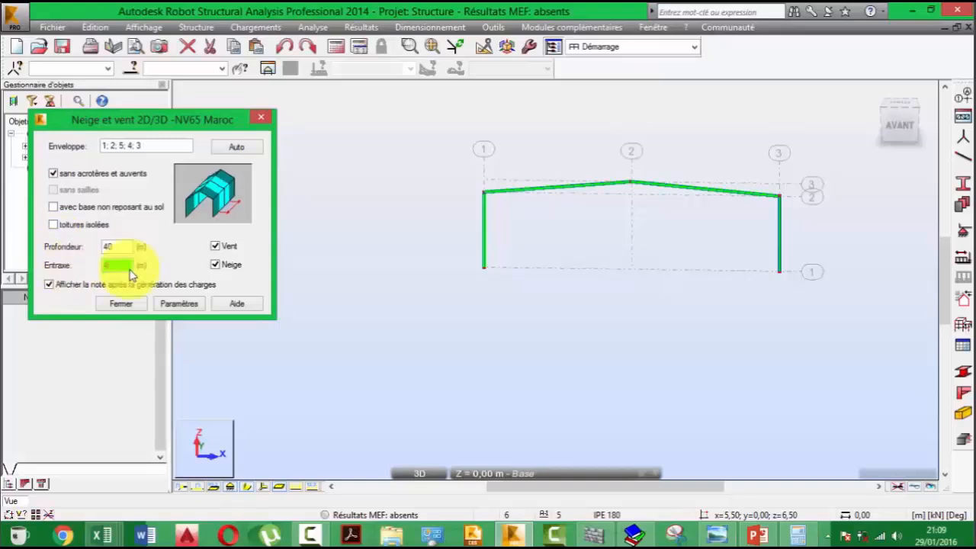
pyautogui.write('4')
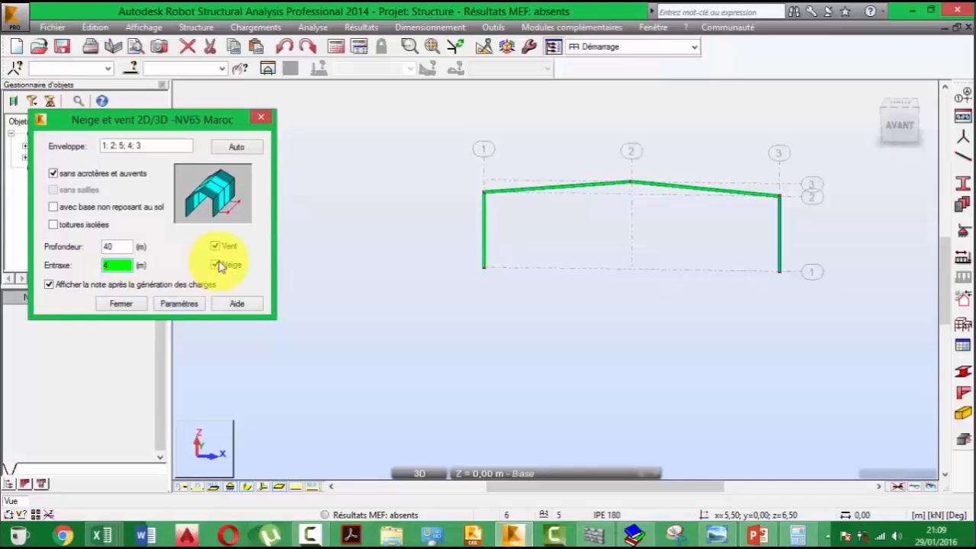
# - Open the snow and wind load parameters and set the department to Rabat and the canton to Sale
pyautogui.click(174, 304)
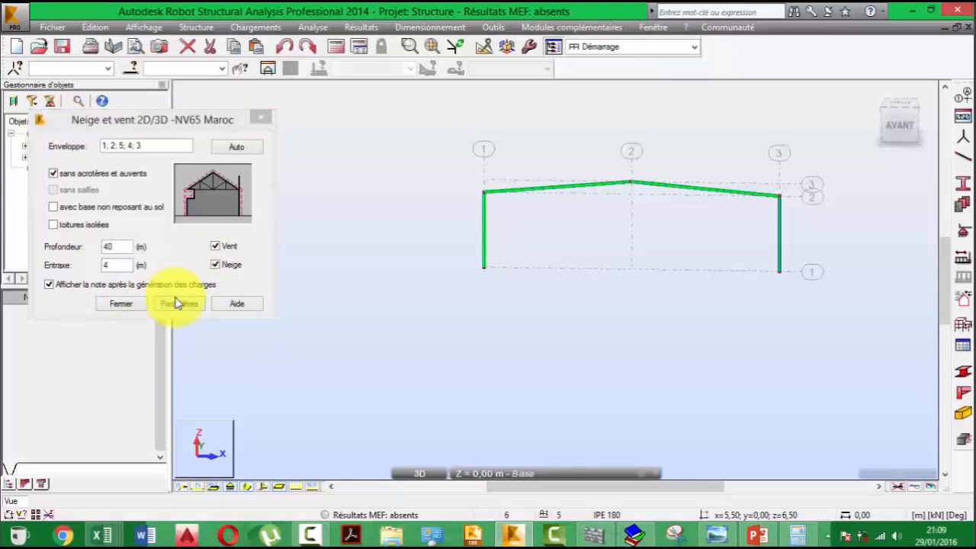
pyautogui.click(229, 118)
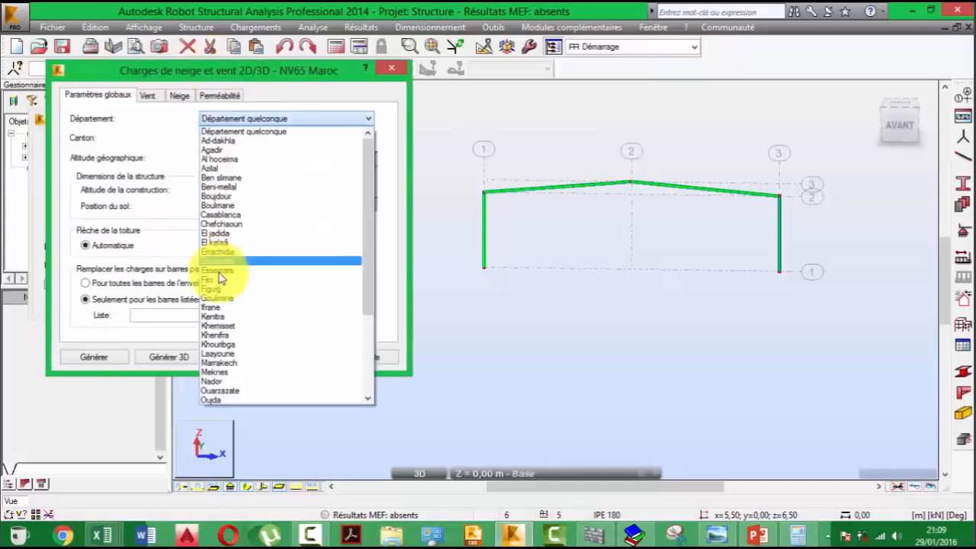
pyautogui.scroll(-2, 239, 300)
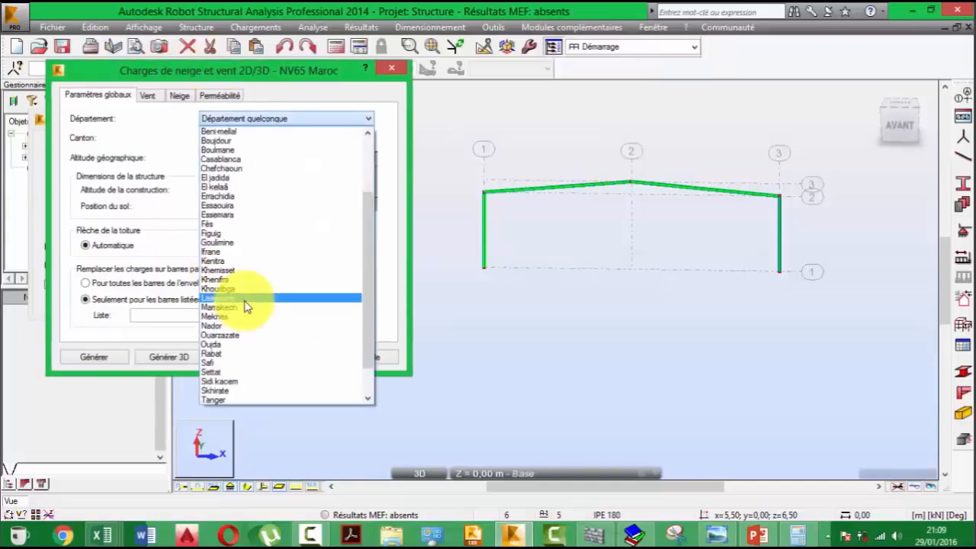
pyautogui.scroll(-2, 222, 302)
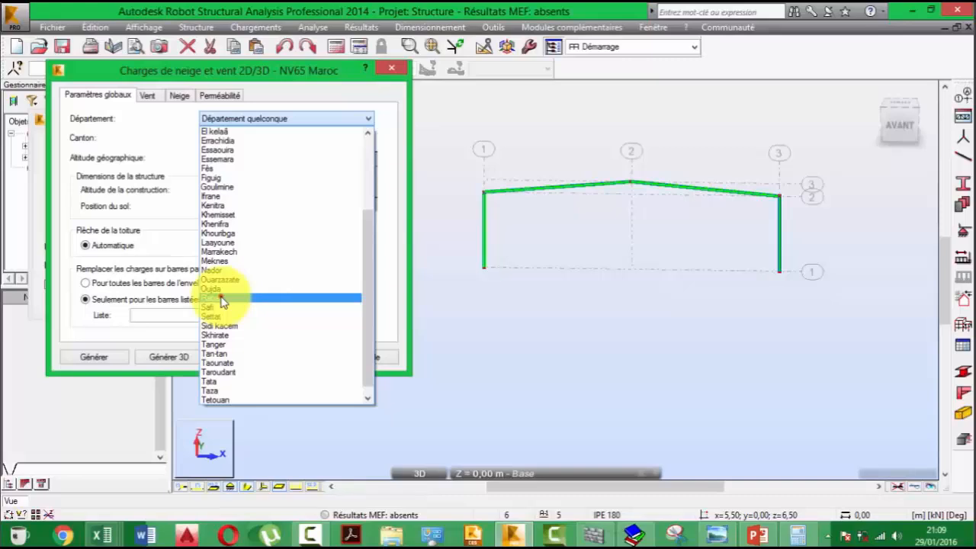
pyautogui.click(222, 298)
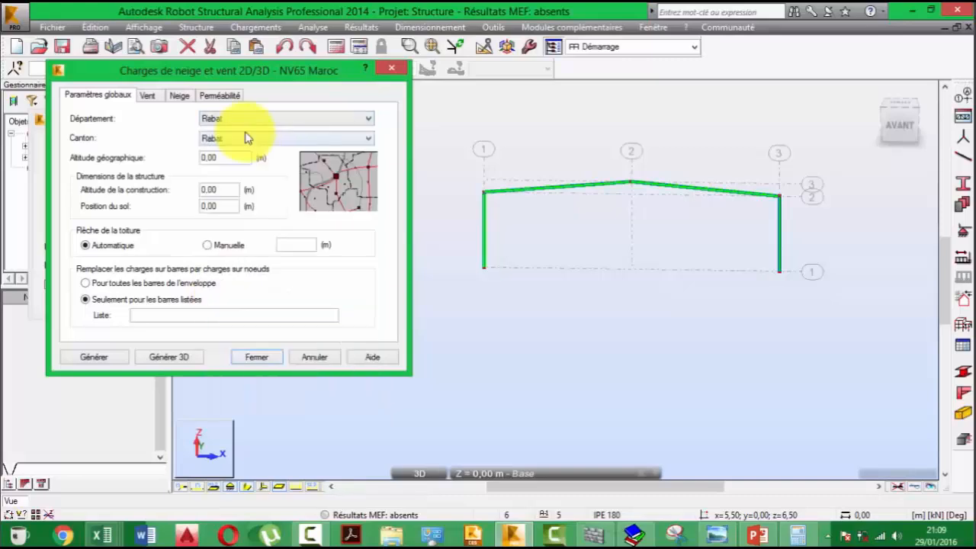
pyautogui.click(246, 137)
pyautogui.click(228, 159)
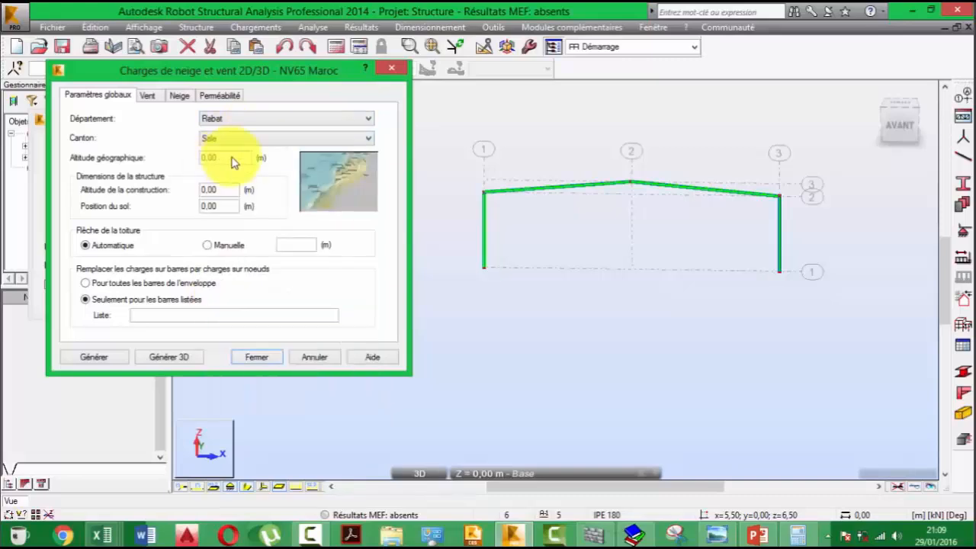
# - Set the construction altitude to 7 m, keeping the geographic altitude and the ground position at 0.00 m
pyautogui.click(232, 157)
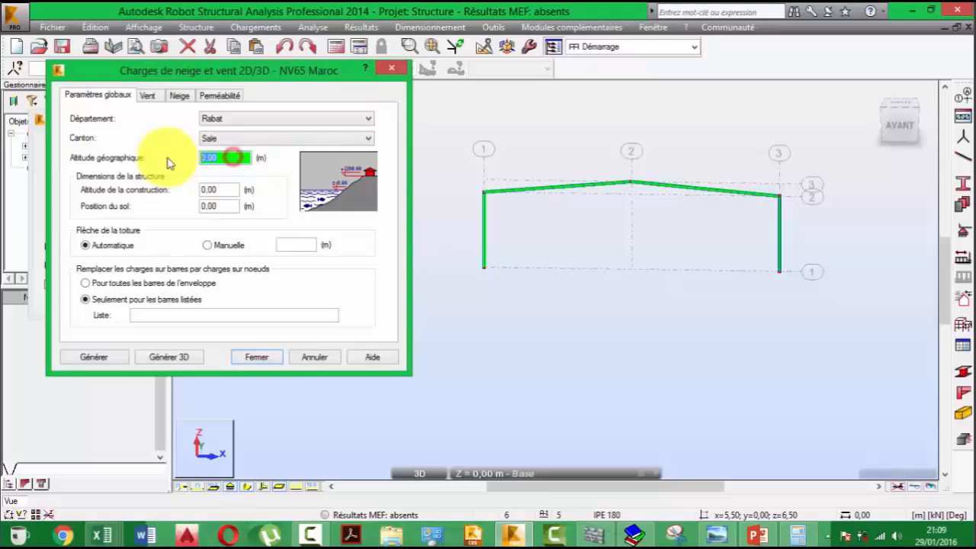
pyautogui.click(234, 159)
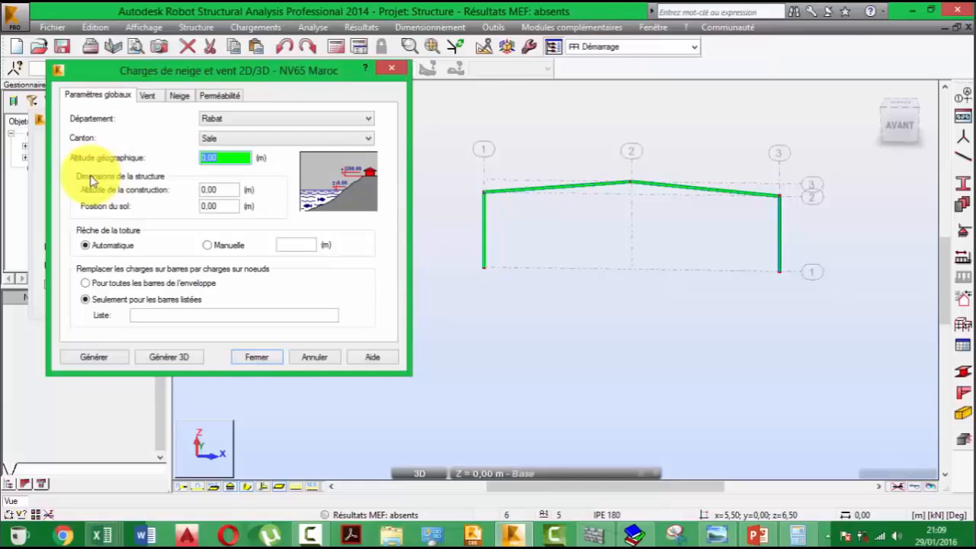
pyautogui.click(215, 205)
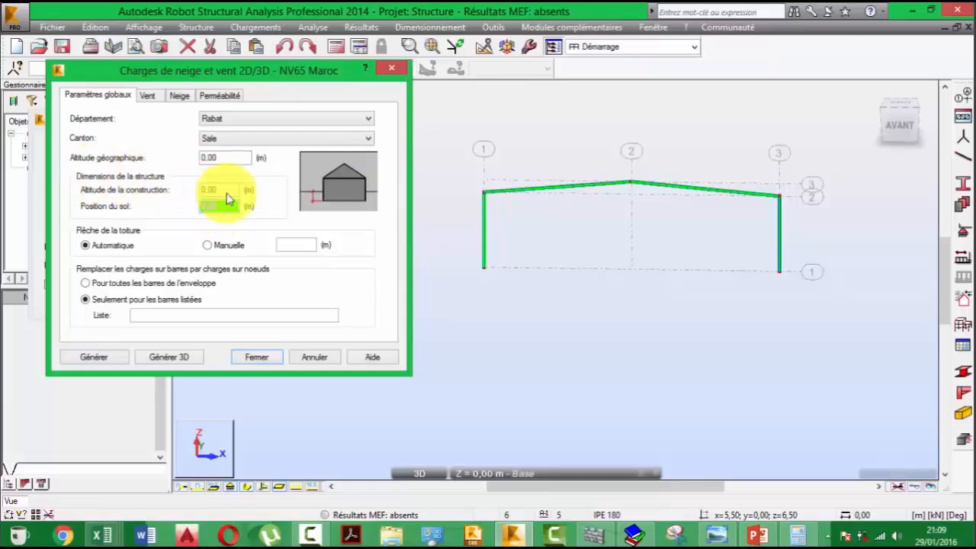
pyautogui.click(229, 190)
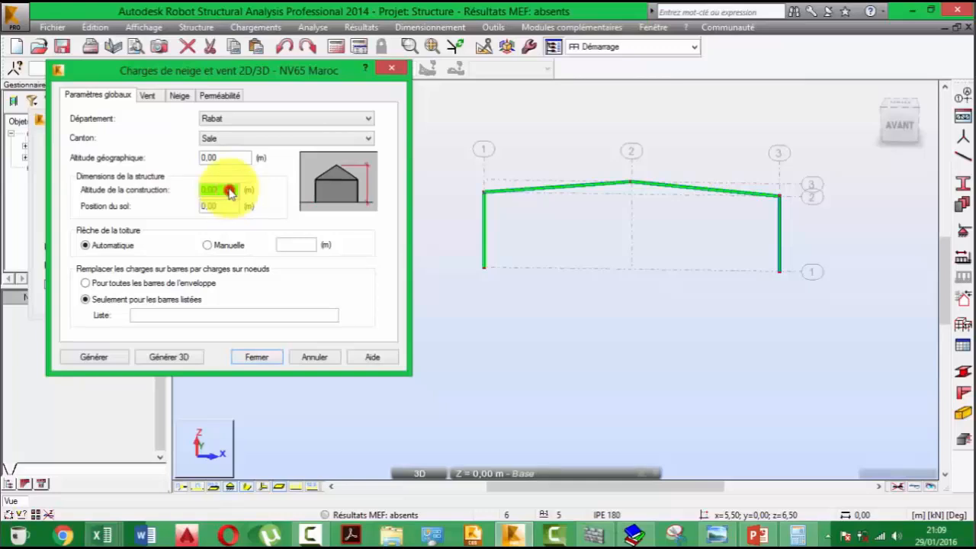
pyautogui.doubleClick(228, 190)
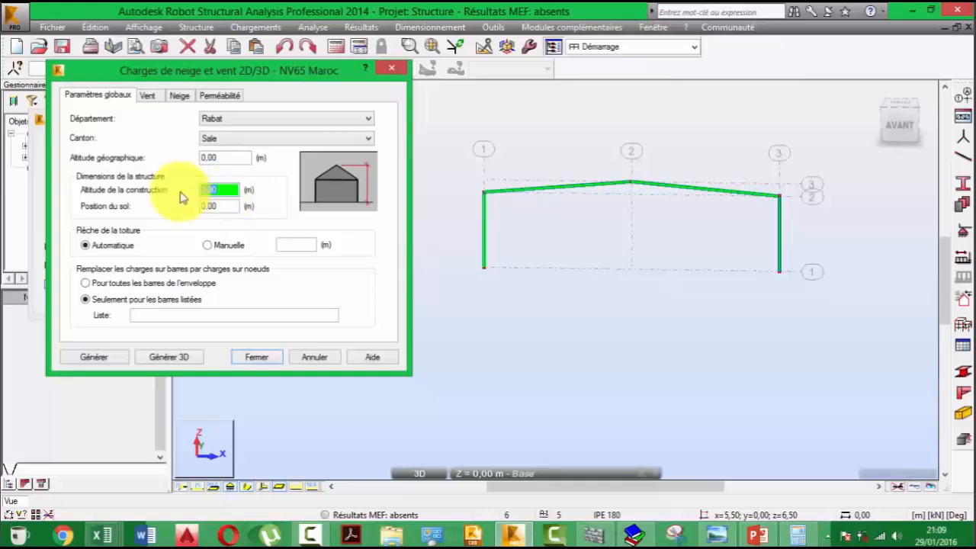
pyautogui.write('7')
pyautogui.press('Tab')
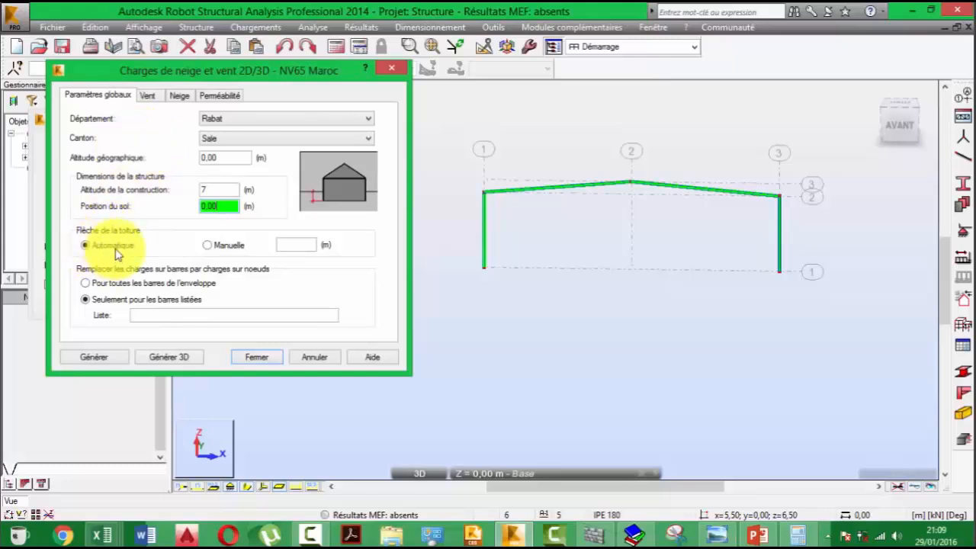
# - Enable the Ce - Ci Minimum option for the wind loads and set the pressure distribution to Variable
pyautogui.click(147, 96)
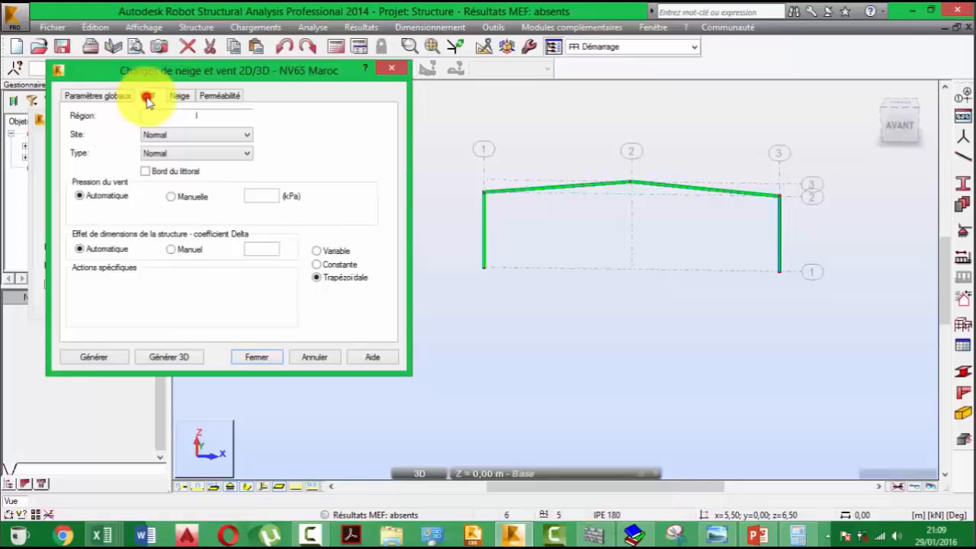
pyautogui.click(182, 155)
pyautogui.click(182, 155)
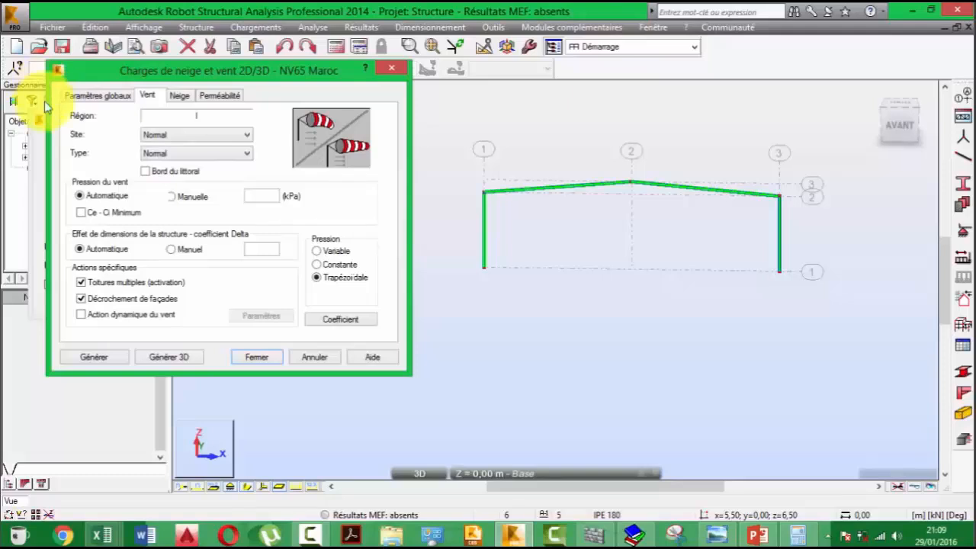
pyautogui.click(81, 213)
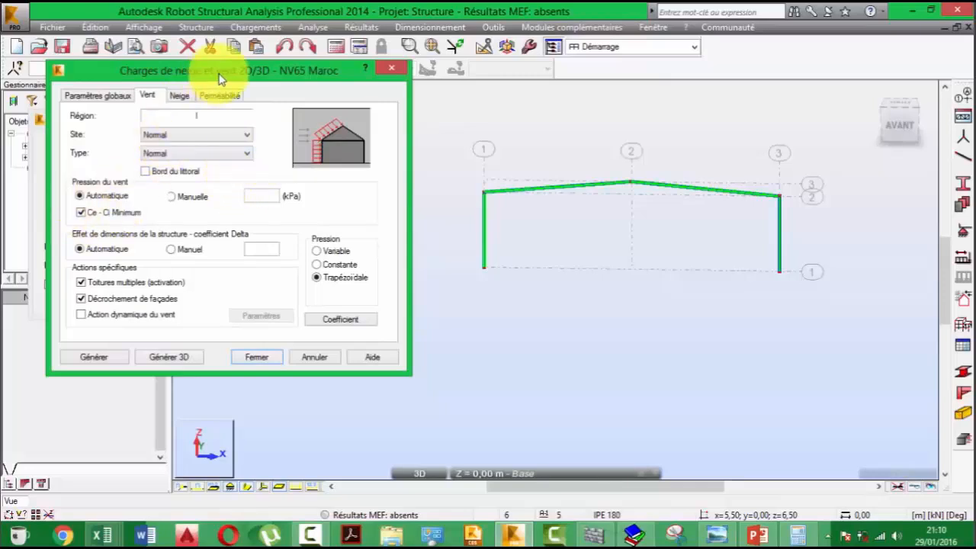
pyautogui.moveTo(219, 79); pyautogui.dragTo(259, 61)
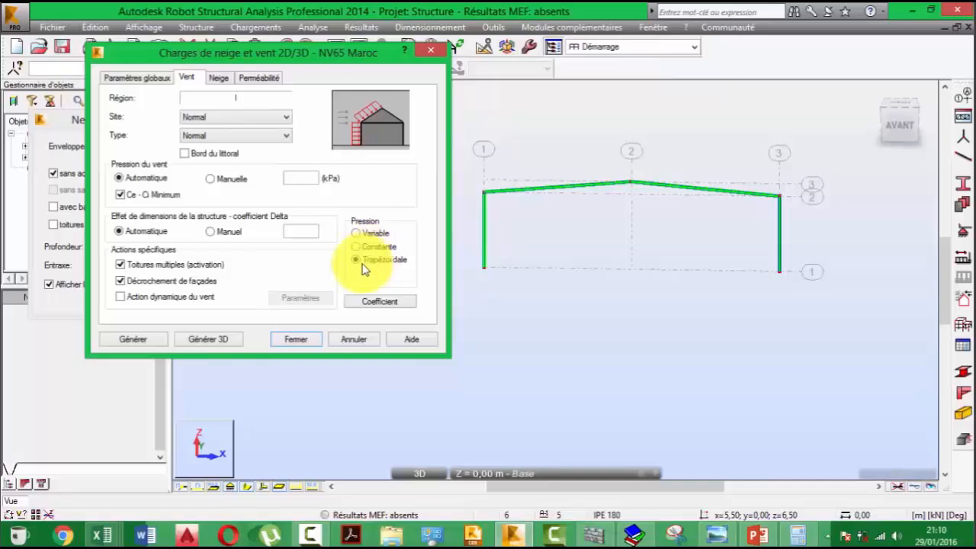
pyautogui.click(372, 232)
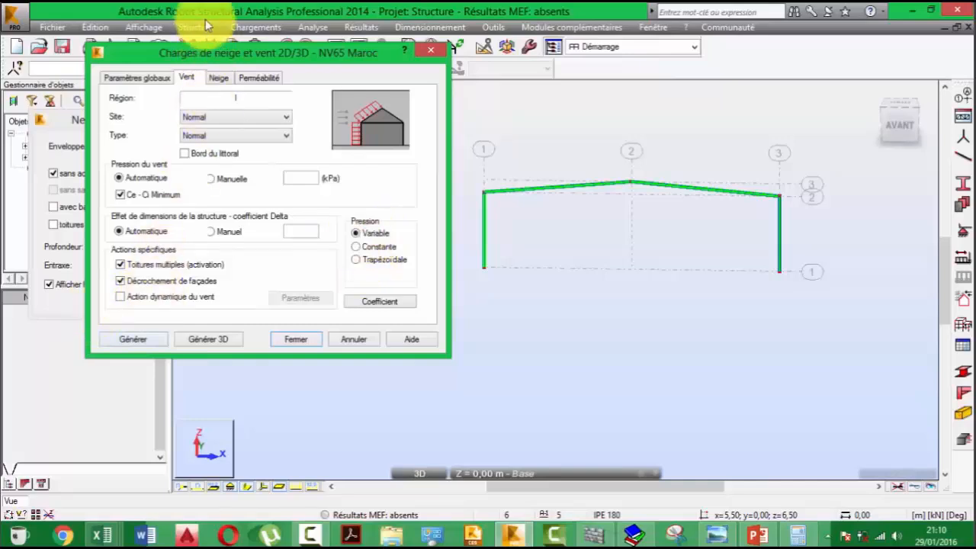
# - Review the snow load settings and the permeability values of the long walls, gables and doors
pyautogui.click(218, 78)
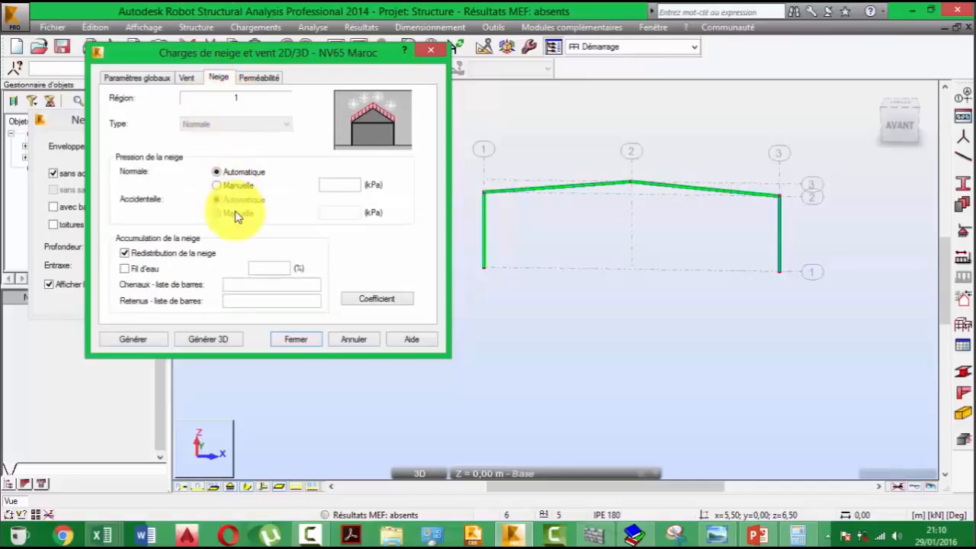
pyautogui.click(259, 78)
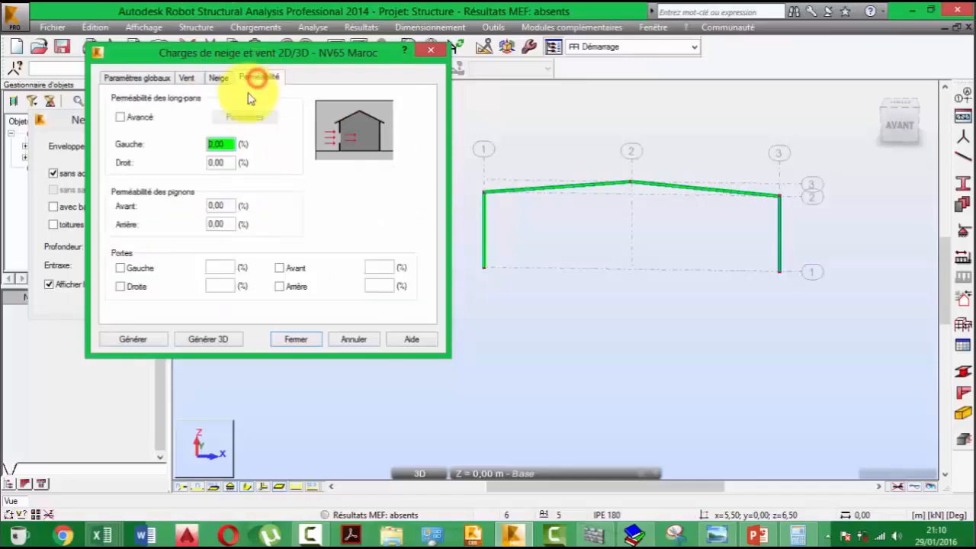
pyautogui.click(227, 162)
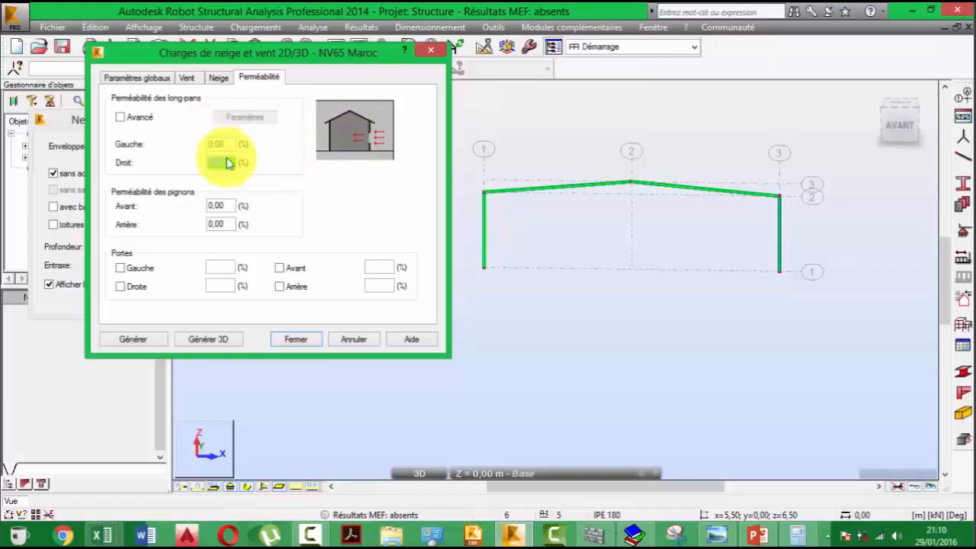
pyautogui.moveTo(231, 163); pyautogui.dragTo(195, 169)
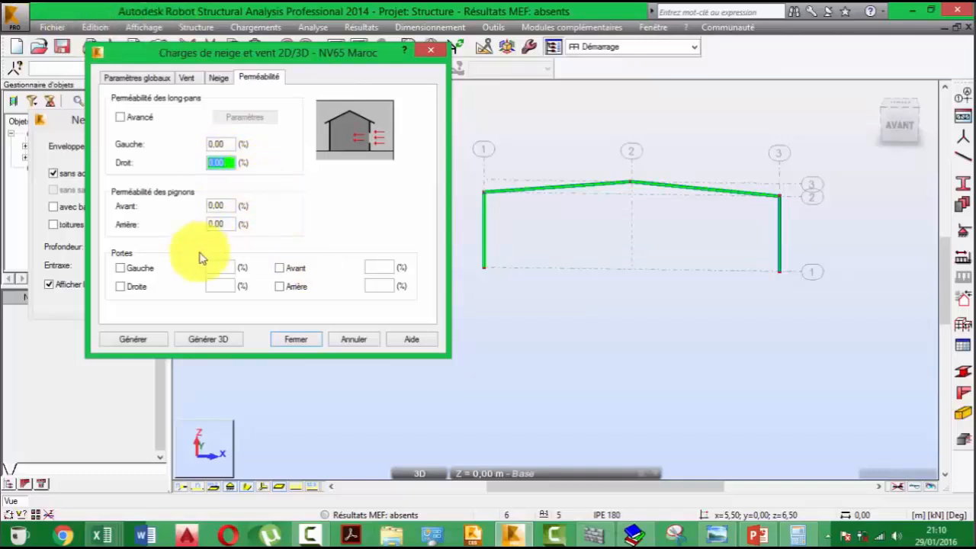
# - Open the 3D geometry settings, keep regular frame positions at 4.00 m spacing and select the left rafter for placing purlins
pyautogui.click(202, 339)
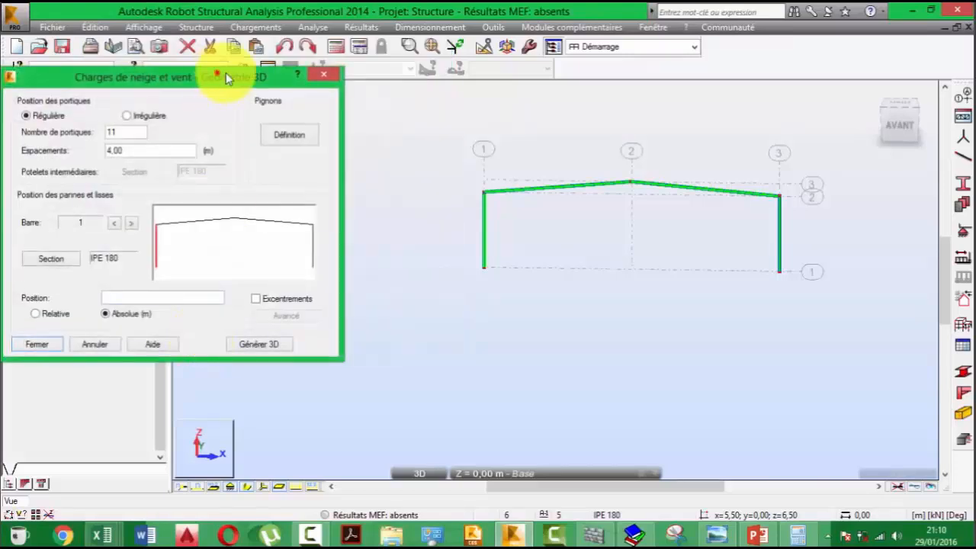
pyautogui.moveTo(219, 77); pyautogui.dragTo(313, 80)
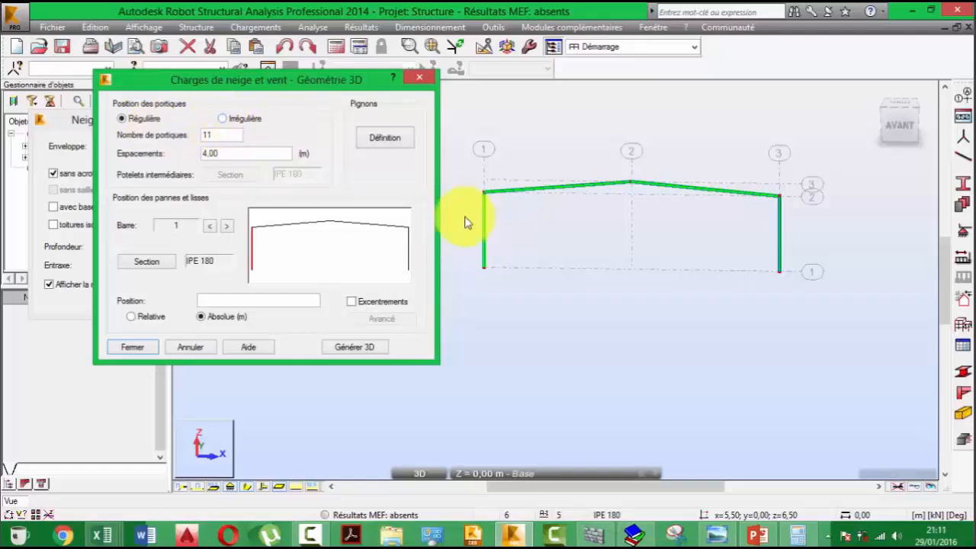
pyautogui.doubleClick(253, 156)
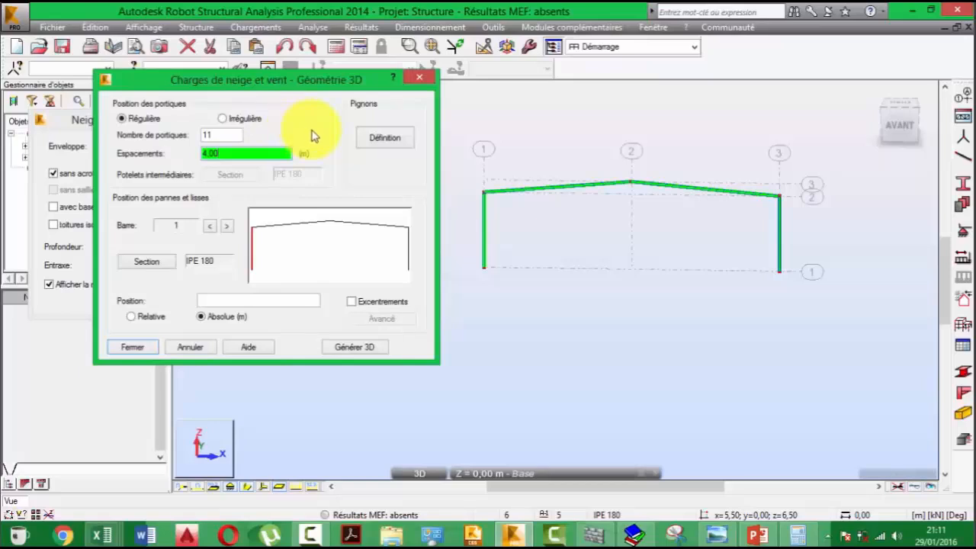
pyautogui.click(242, 120)
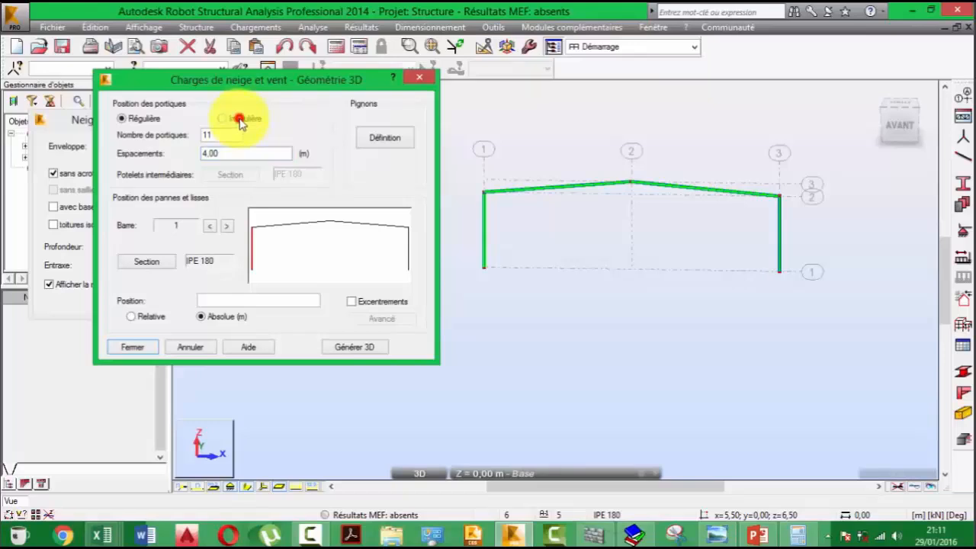
pyautogui.click(131, 120)
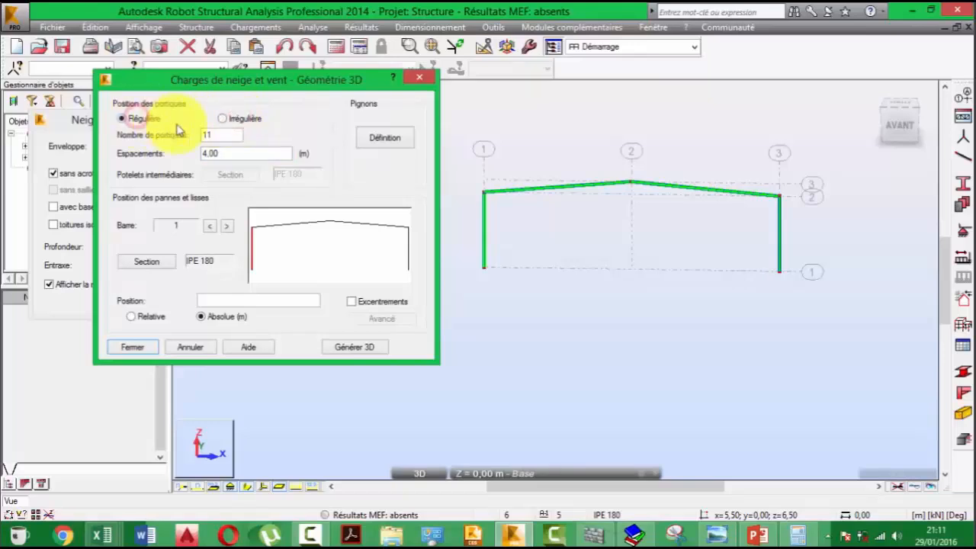
pyautogui.moveTo(233, 156); pyautogui.dragTo(186, 156)
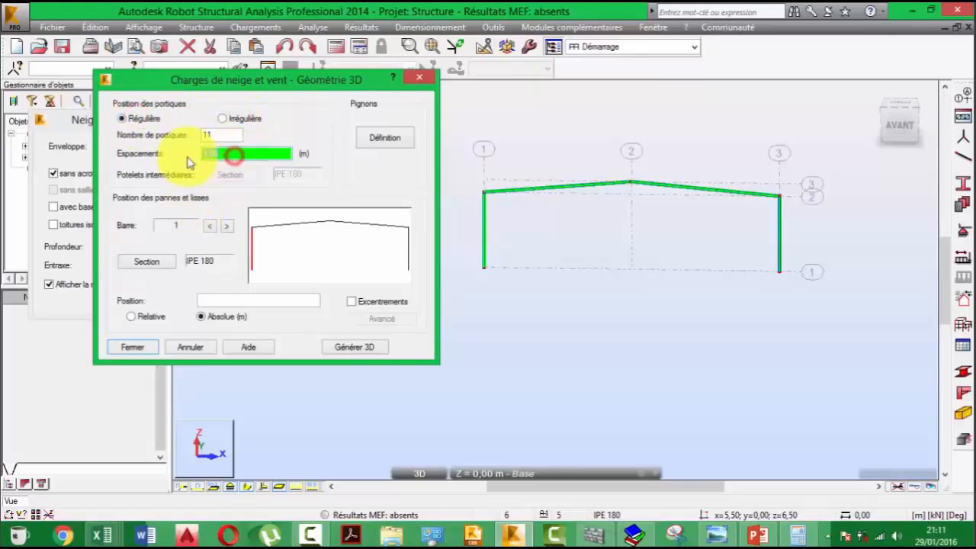
pyautogui.click(247, 158)
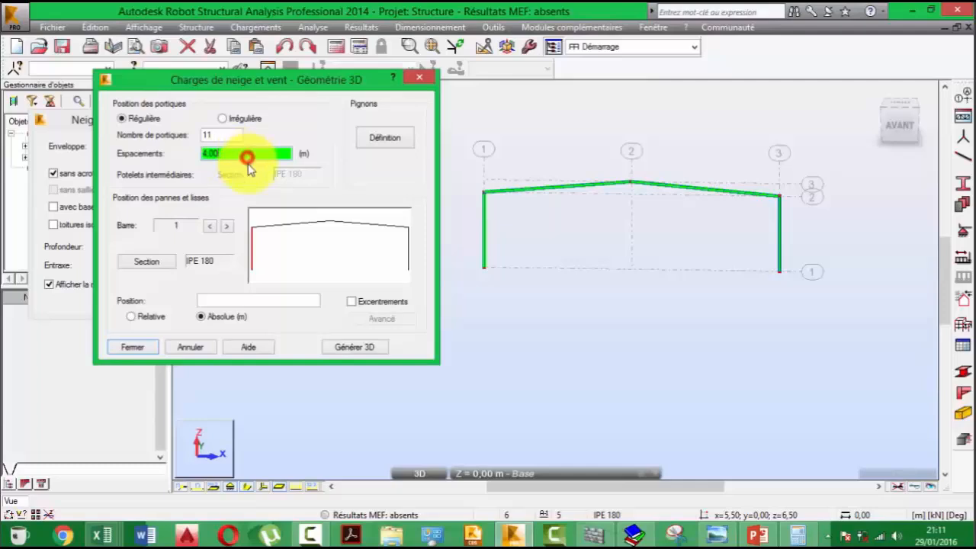
pyautogui.click(279, 229)
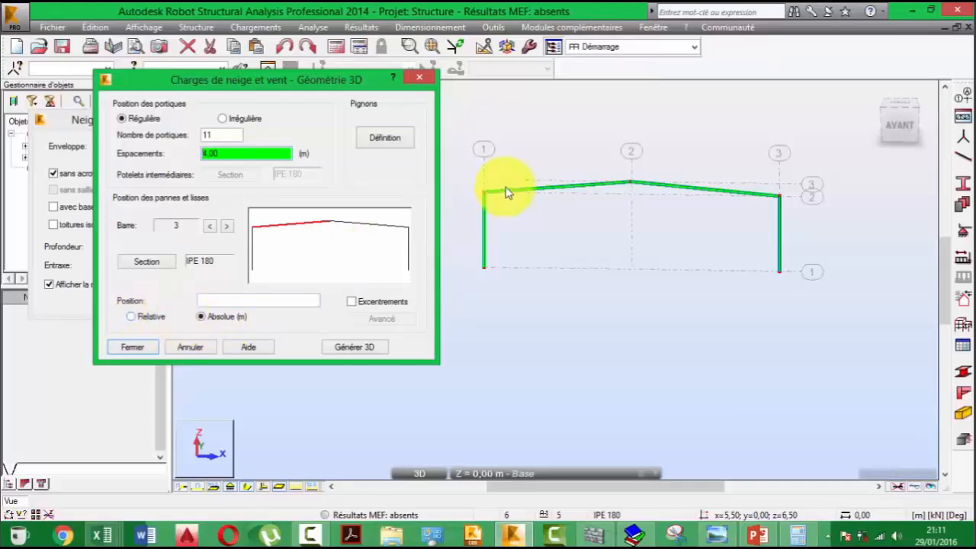
pyautogui.click(448, 217)
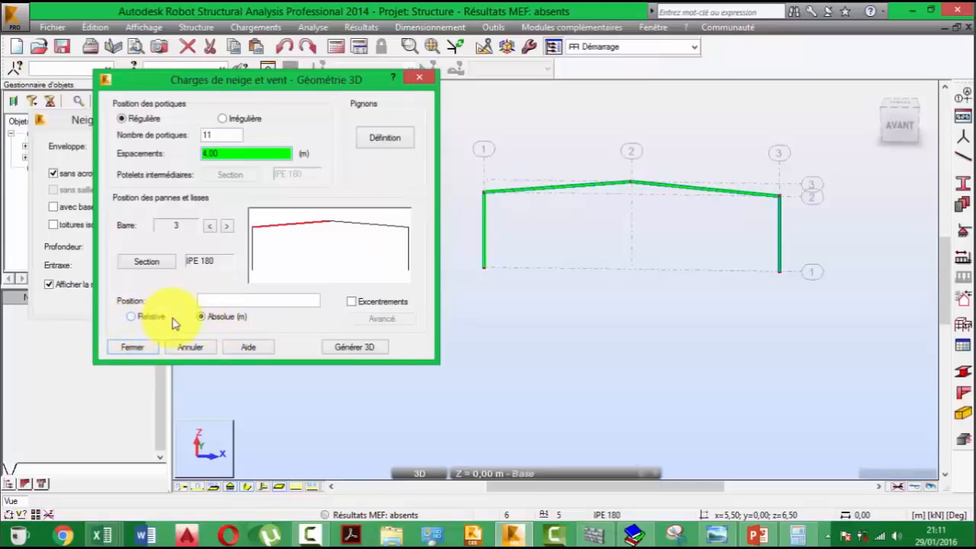
pyautogui.click(231, 300)
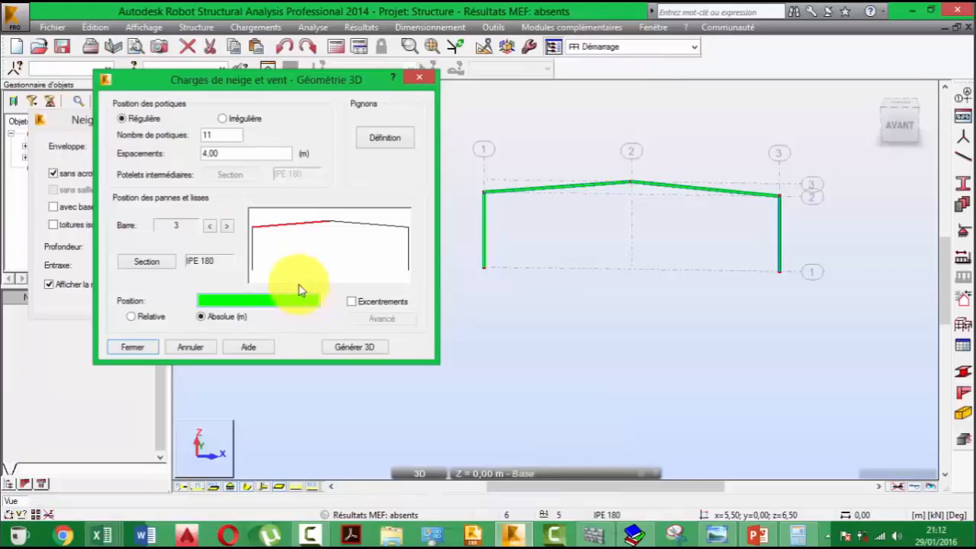
pyautogui.write('2')
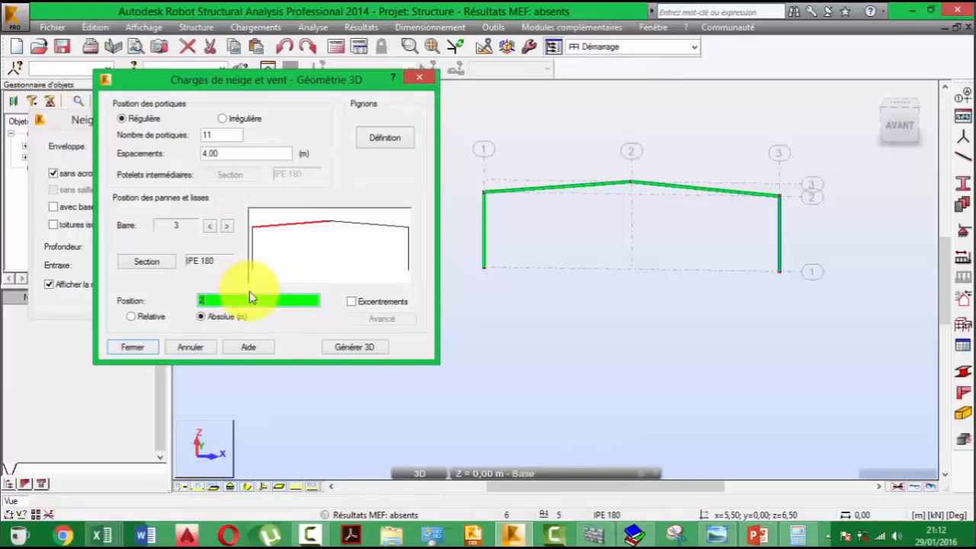
pyautogui.write(',5')
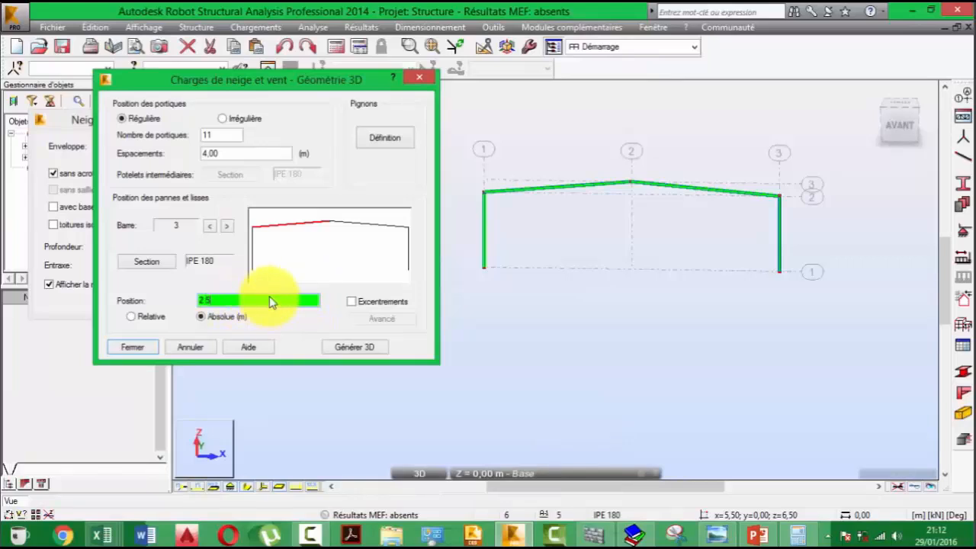
pyautogui.moveTo(250, 302); pyautogui.dragTo(168, 302)
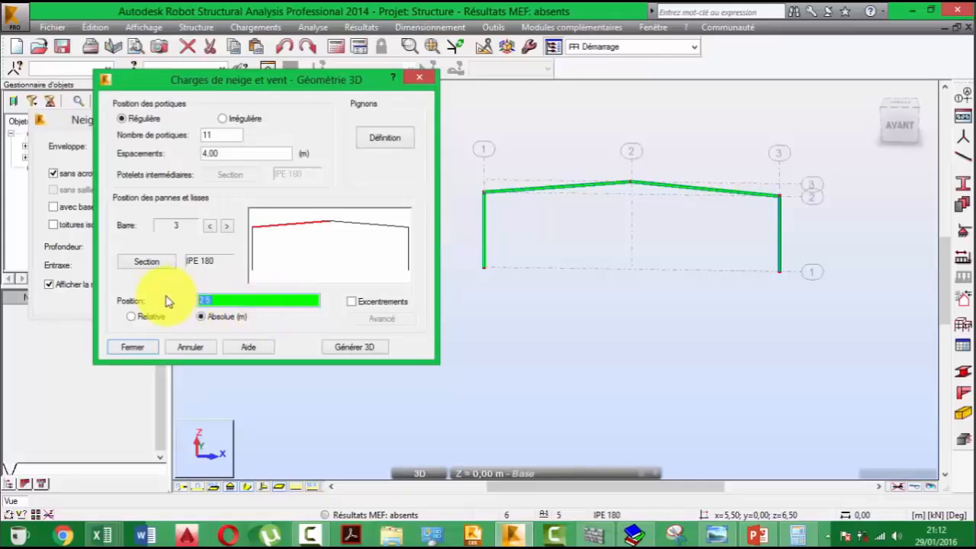
pyautogui.press('Delete')
# - Switch the rafter's purlin positions to relative values and compute 1/8 in the Calculator
pyautogui.click(157, 317)
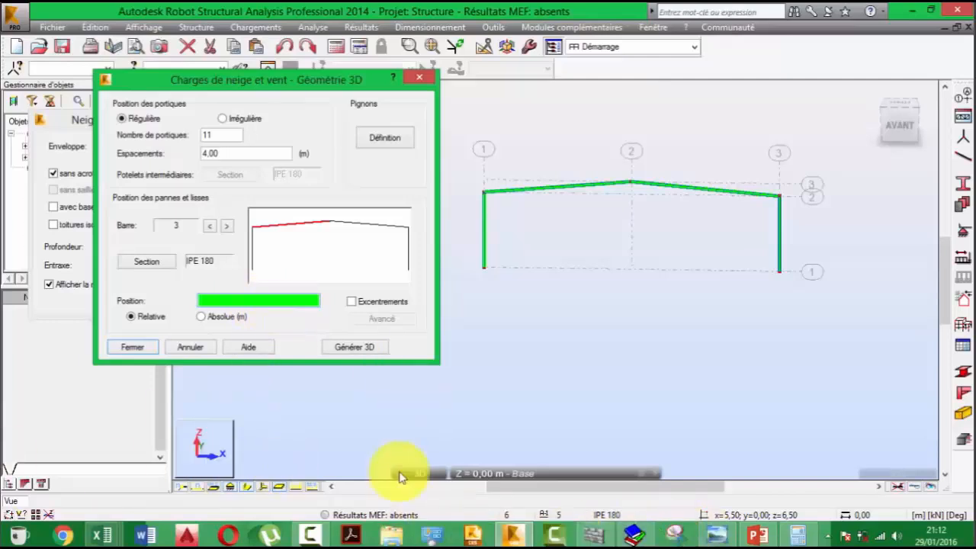
pyautogui.click(794, 537)
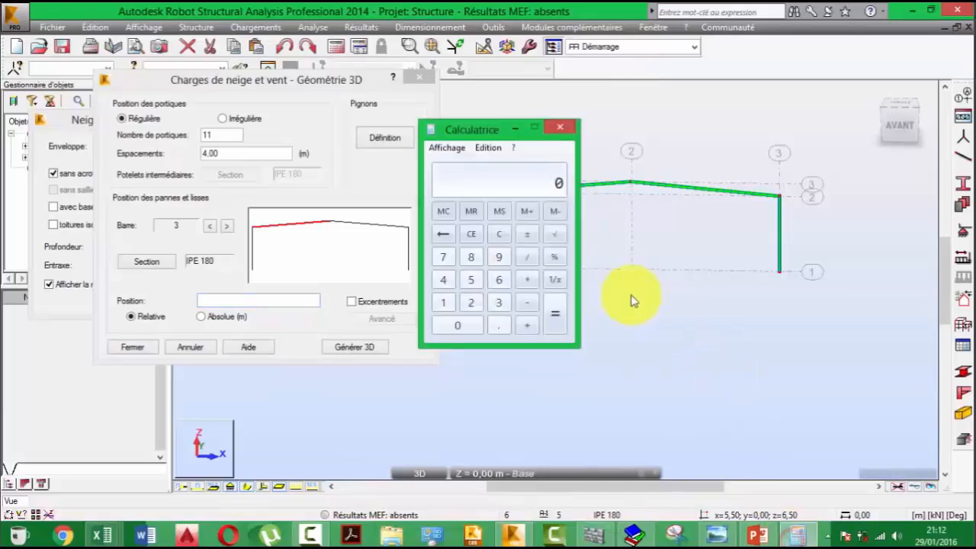
pyautogui.click(443, 302)
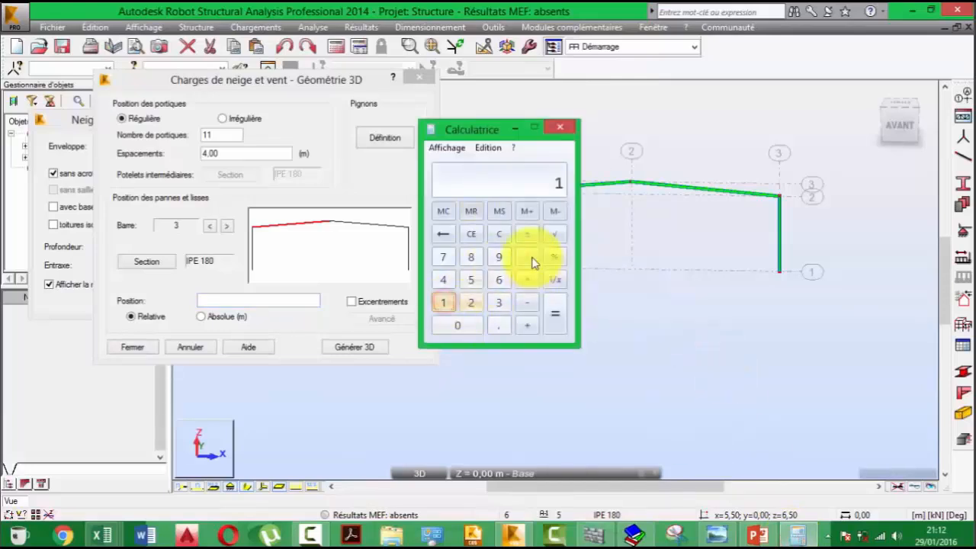
pyautogui.click(527, 257)
pyautogui.click(471, 256)
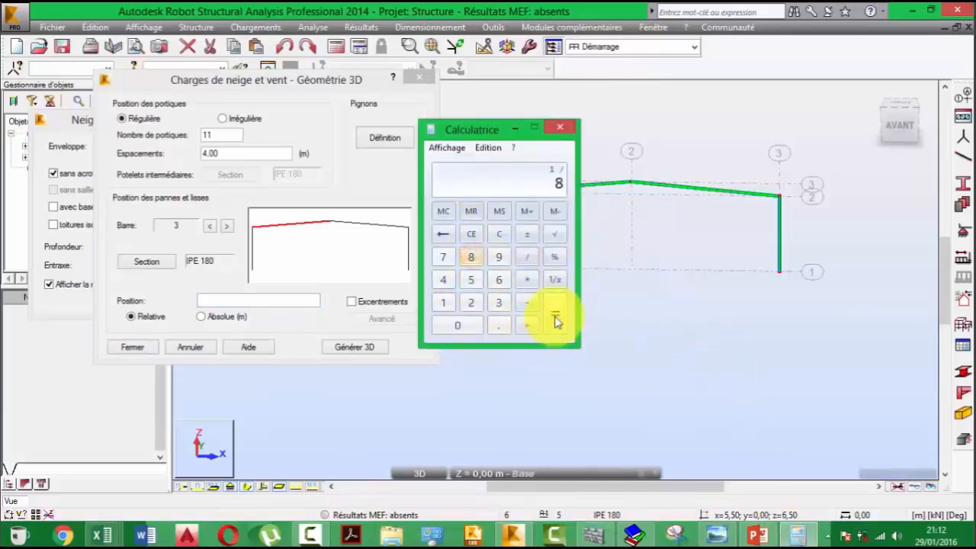
pyautogui.click(555, 319)
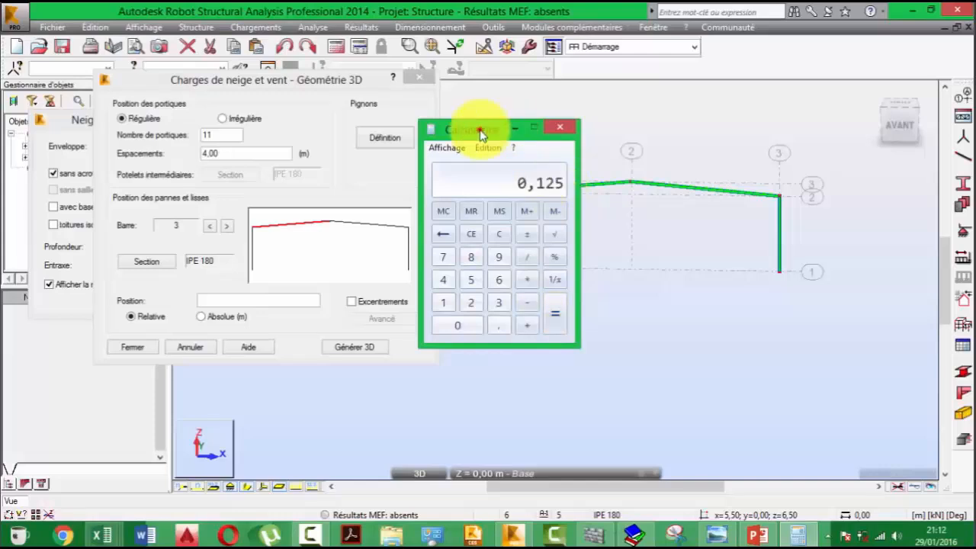
# - Enter the left rafter's relative purlin positions as 0.125 0.25 0.375 0.5 0.625 0.750 0.825
pyautogui.moveTo(488, 125); pyautogui.dragTo(732, 189)
pyautogui.click(253, 302)
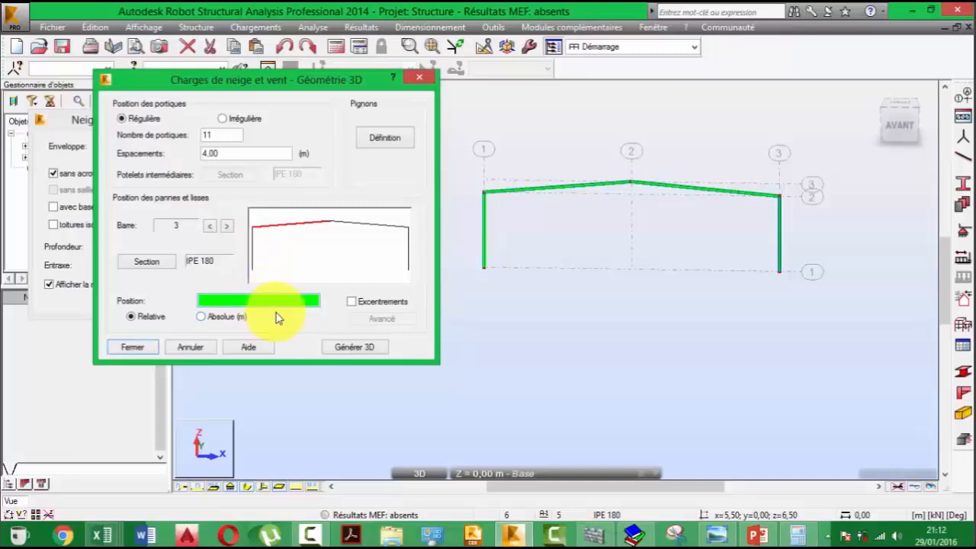
pyautogui.write('25')
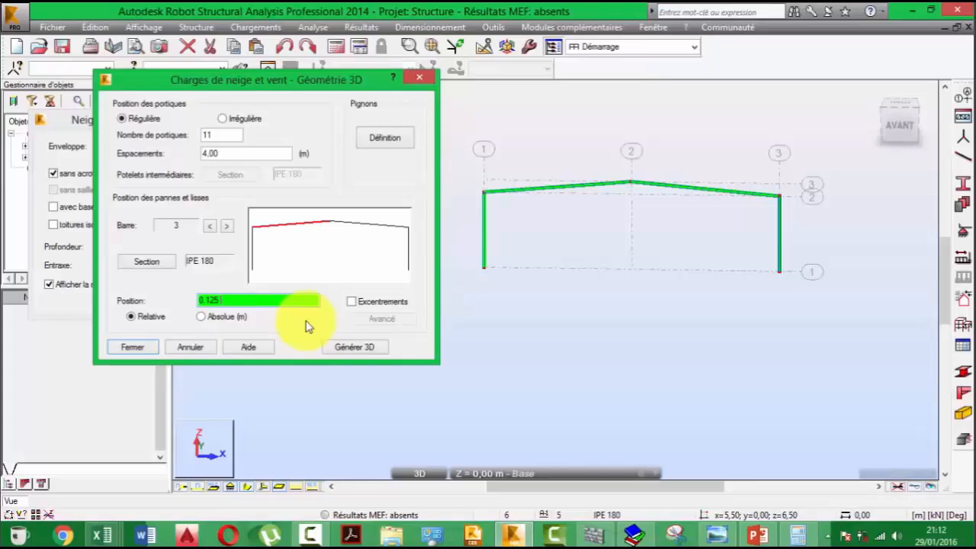
pyautogui.click(245, 300)
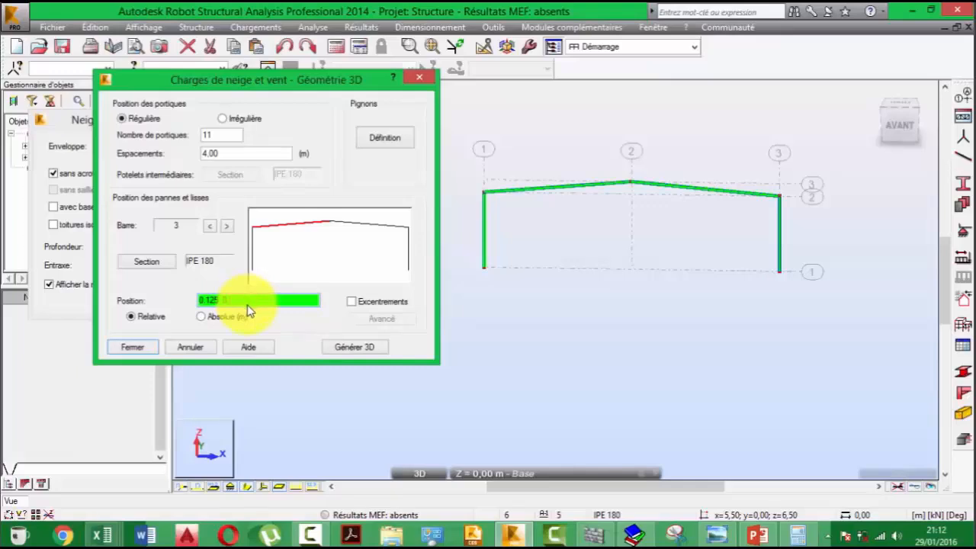
pyautogui.write('0.25')
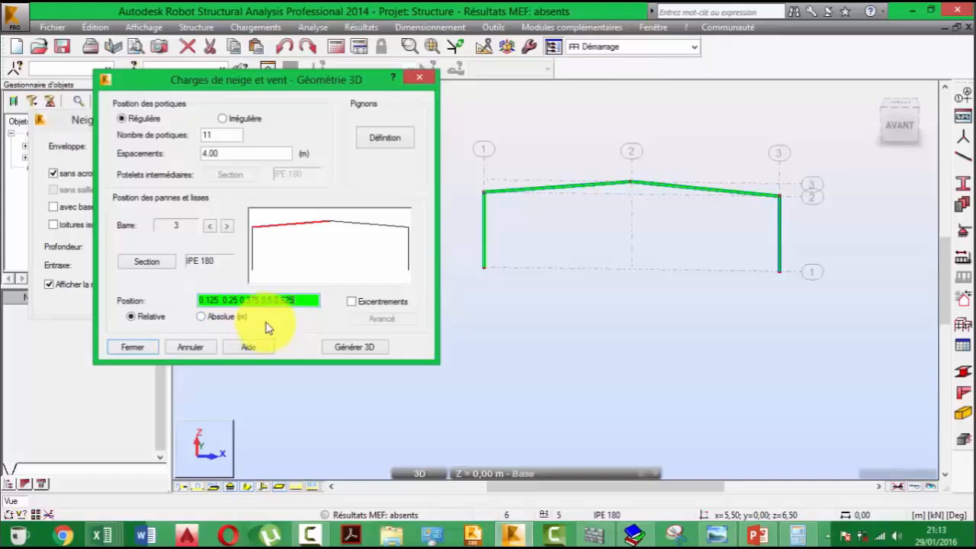
pyautogui.write('0')
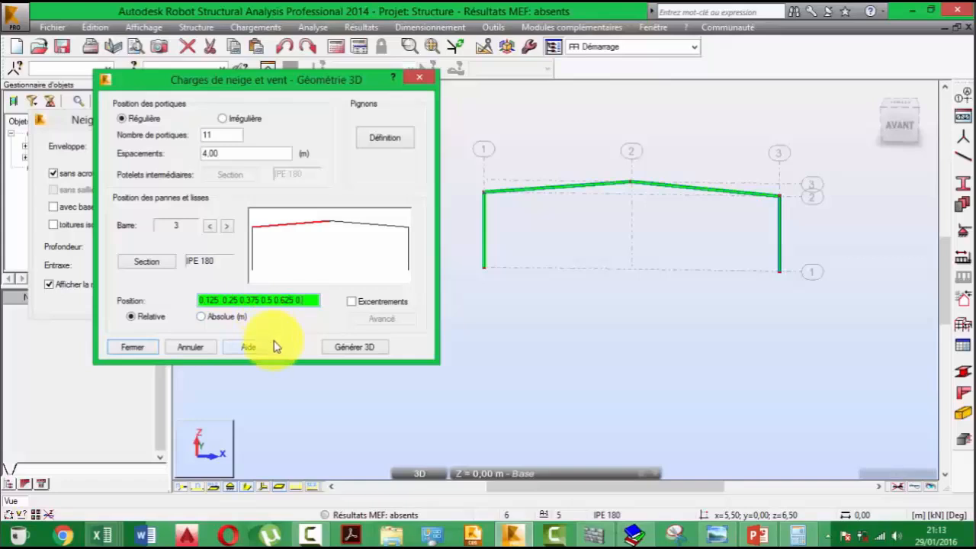
pyautogui.write('.750 0.825')
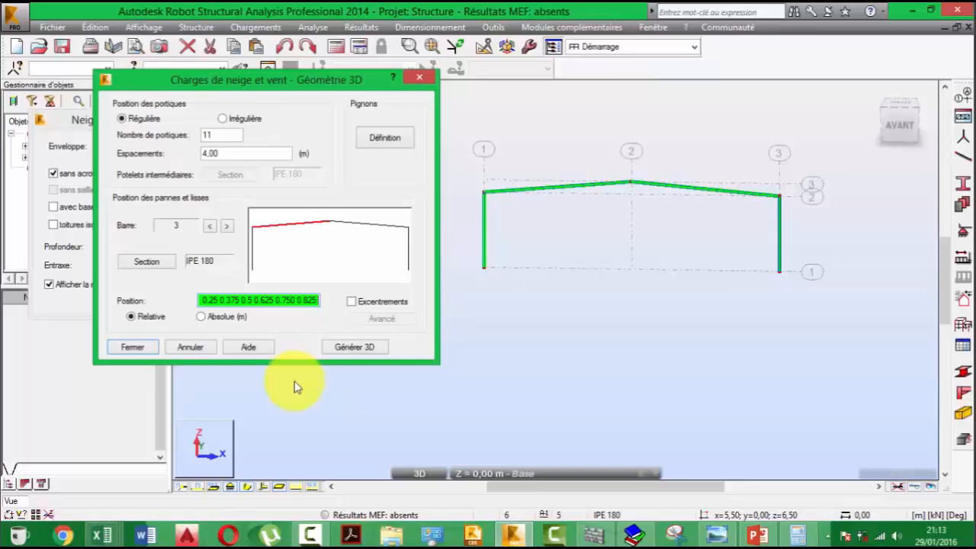
# - Correct the last relative purlin position on the left rafter to 0.875
pyautogui.press('BackSpace')
pyautogui.press('BackSpace')
pyautogui.press('BackSpace')
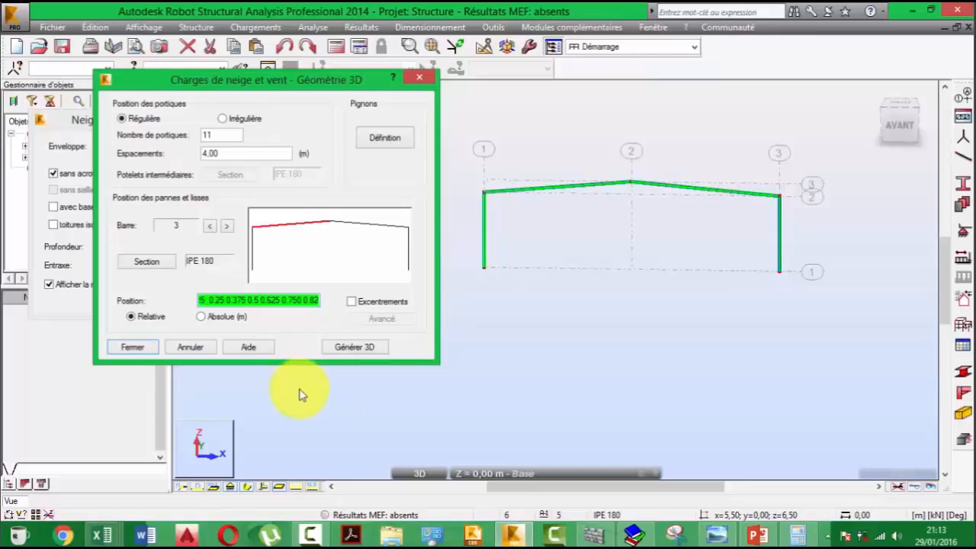
pyautogui.write('75')
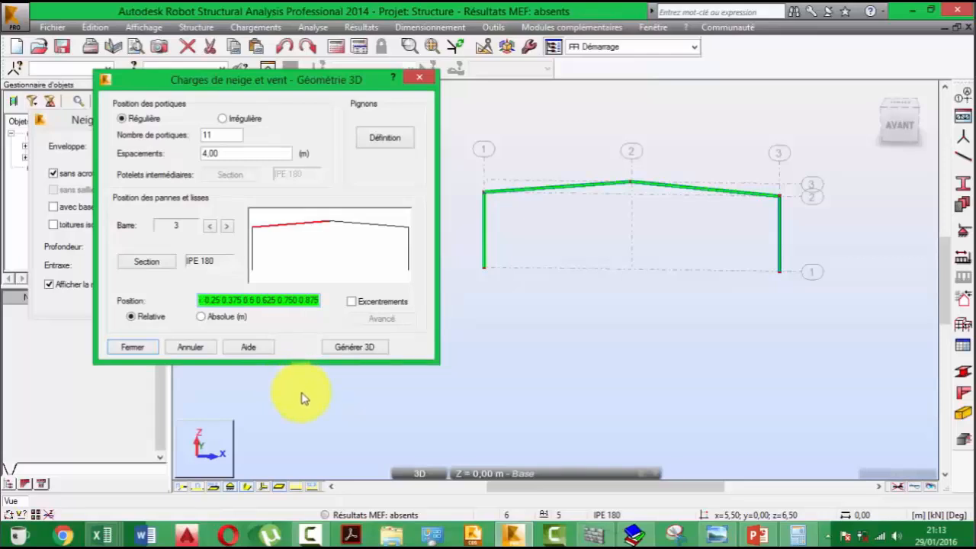
pyautogui.write(' 0')
pyautogui.press('BackSpace')
pyautogui.press('BackSpace')
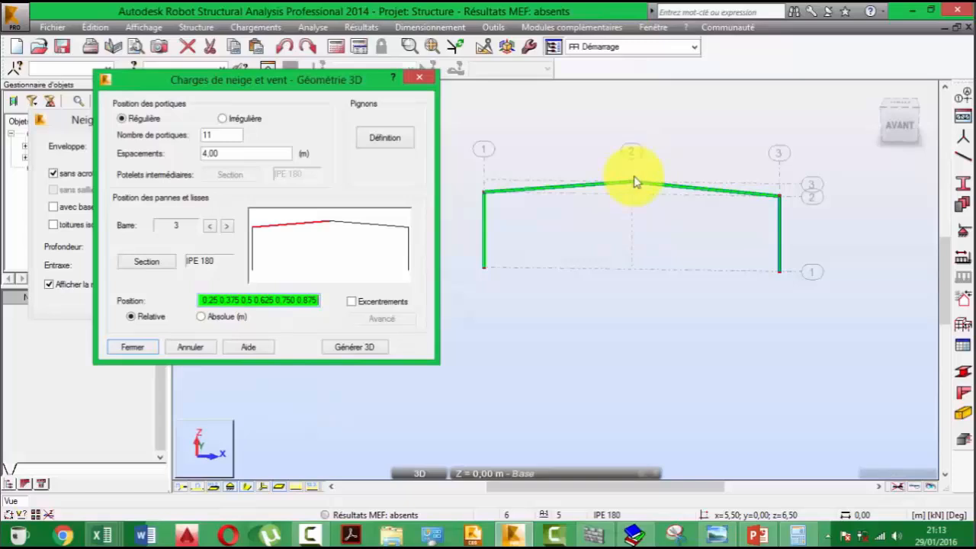
# - Copy the left rafter's full list of purlin positions to the right rafter and check the purlins on both rafters
pyautogui.click(256, 299)
pyautogui.hotkey('ctrl', 'a')
pyautogui.hotkey('ctrl', 'c')
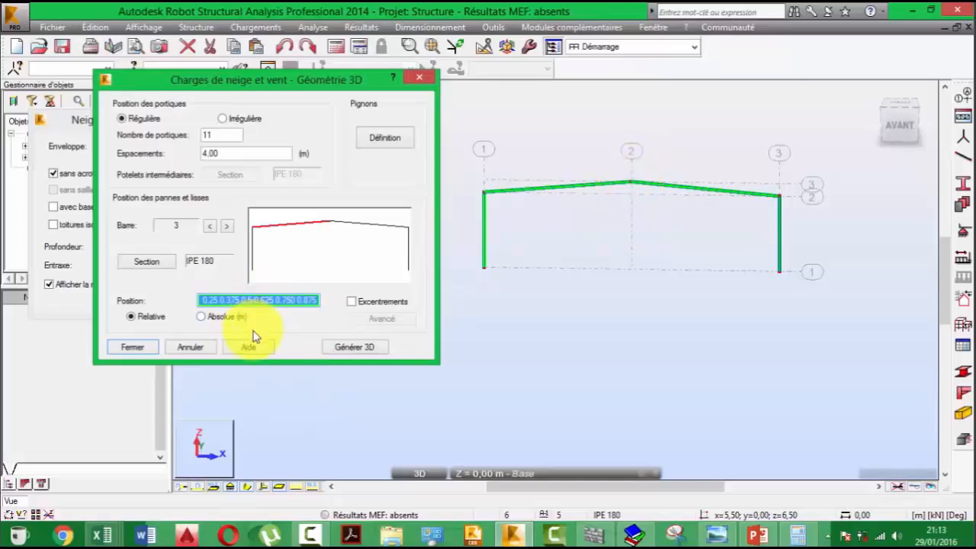
pyautogui.click(347, 224)
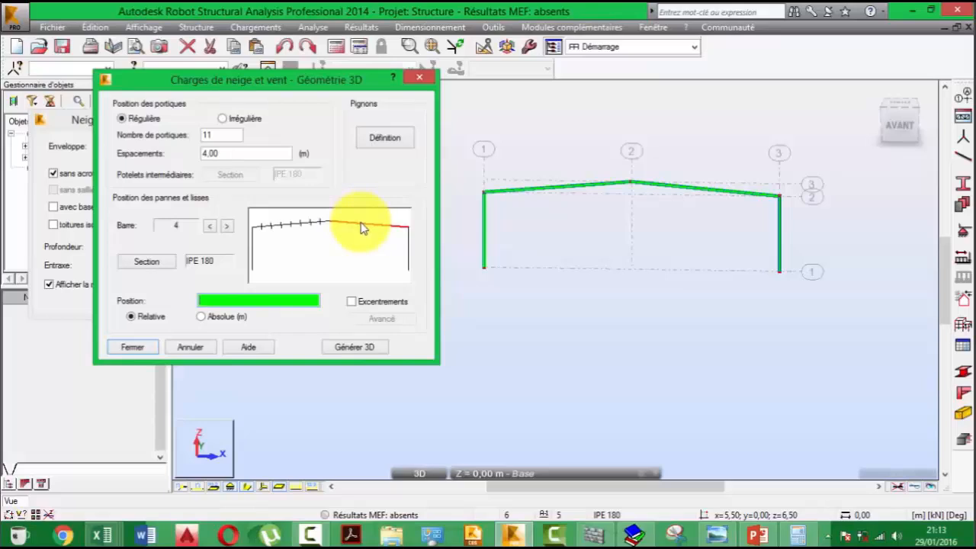
pyautogui.click(253, 298)
pyautogui.hotkey('ctrl', 'v')
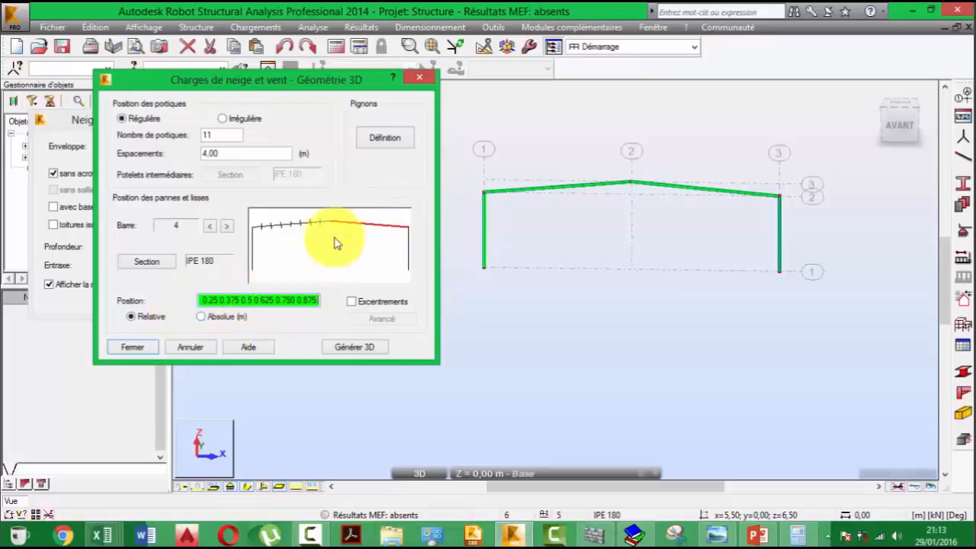
pyautogui.click(304, 219)
pyautogui.click(305, 221)
pyautogui.click(345, 219)
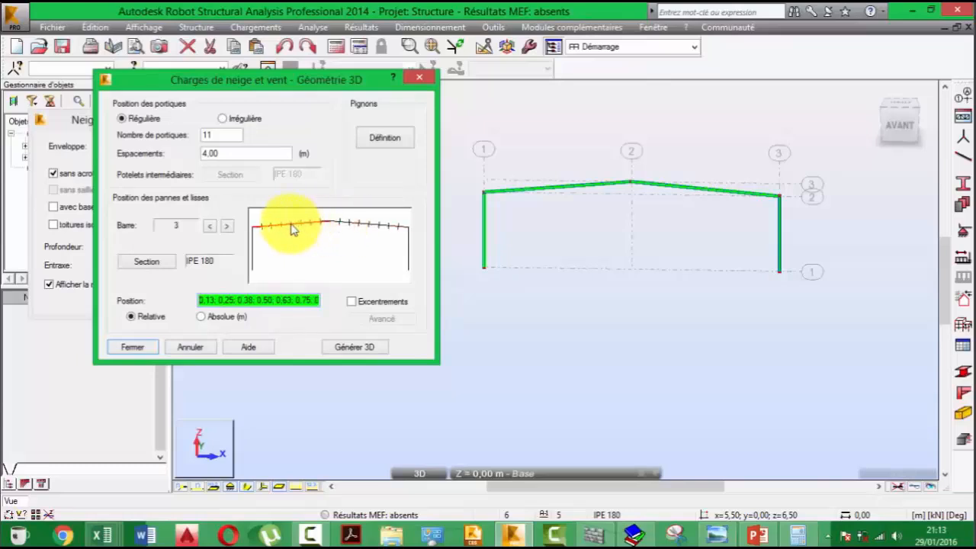
pyautogui.click(147, 263)
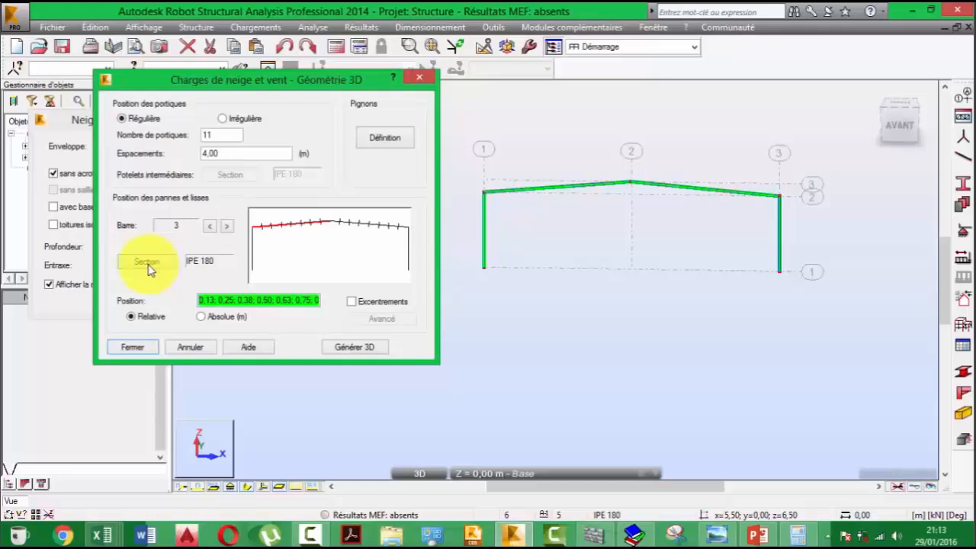
pyautogui.click(147, 265)
pyautogui.moveTo(268, 152); pyautogui.dragTo(755, 155)
pyautogui.click(795, 145)
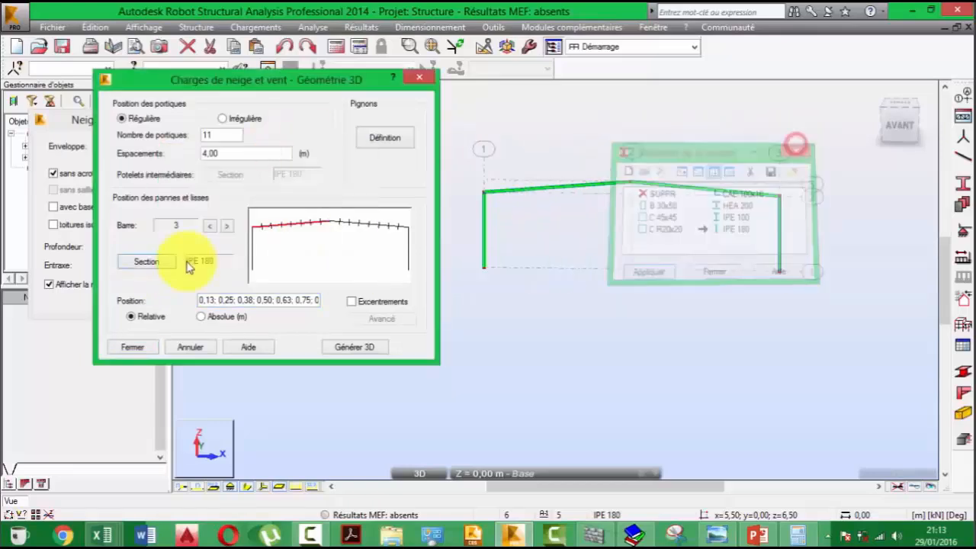
# - Assign the CAE 100x10 section to the left rafter's purlins
pyautogui.click(151, 261)
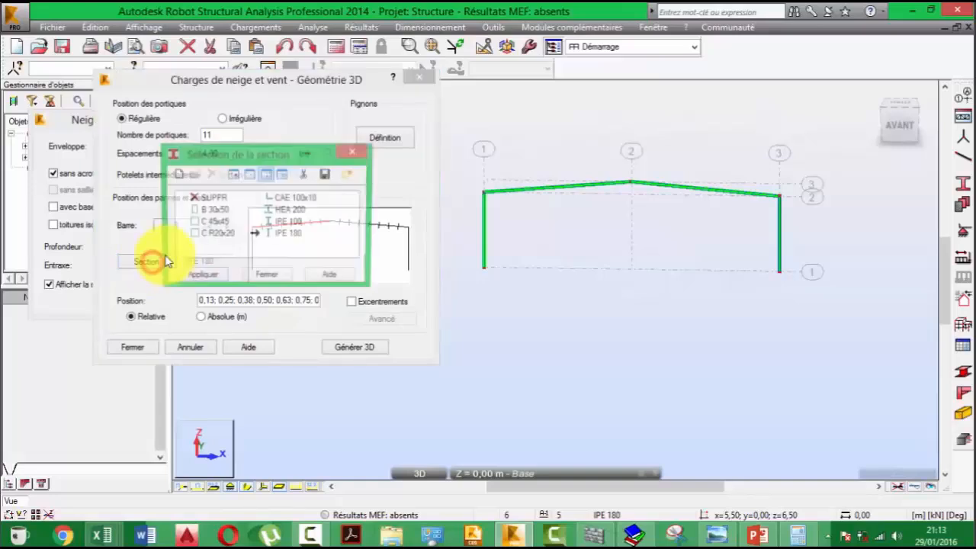
pyautogui.moveTo(237, 153); pyautogui.dragTo(723, 153)
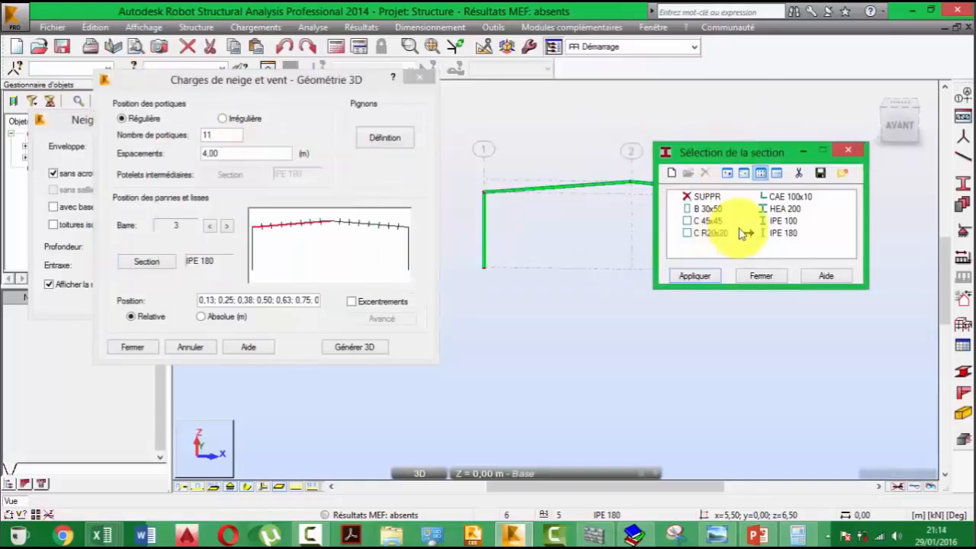
pyautogui.click(779, 198)
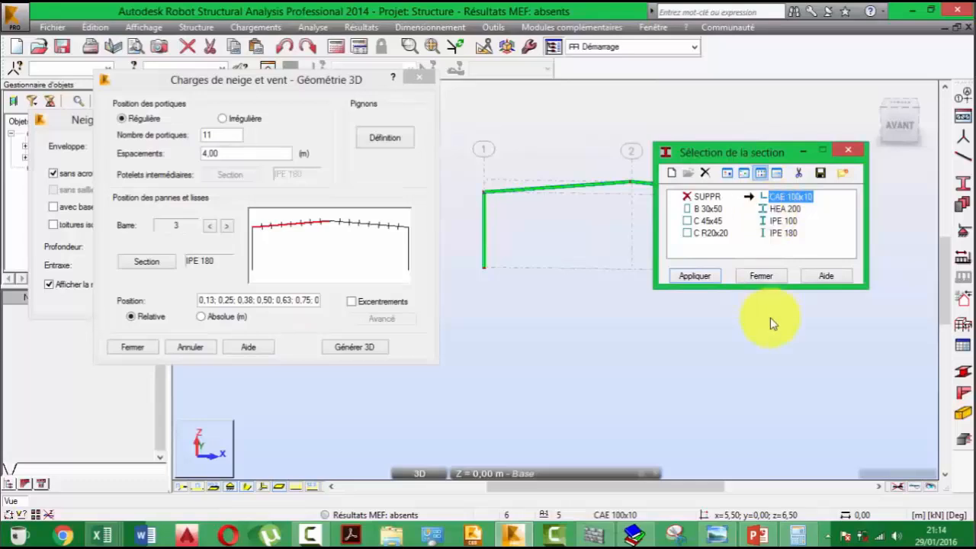
pyautogui.click(686, 276)
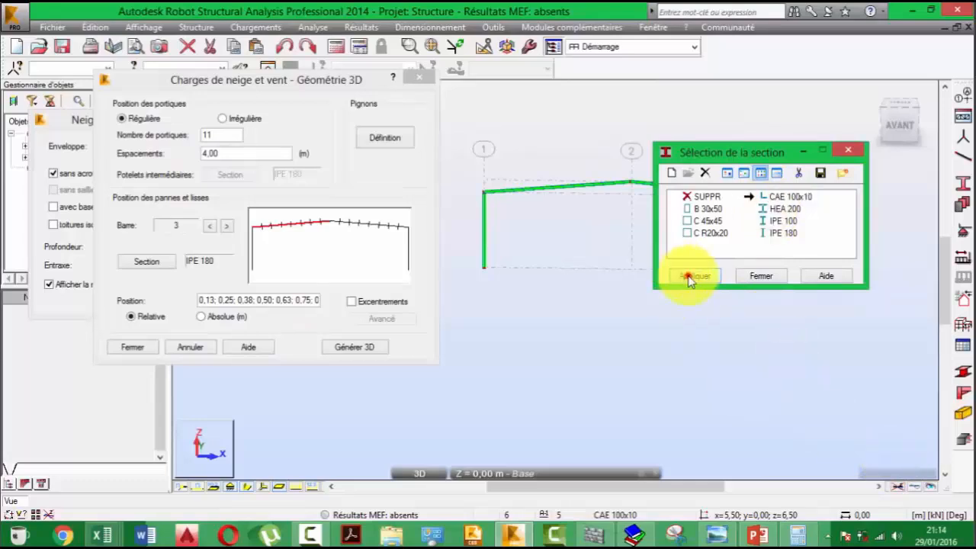
# - Assign the CAE 100x10 section to the right rafter's purlins and check the settings of both rafters and the left column
pyautogui.click(375, 224)
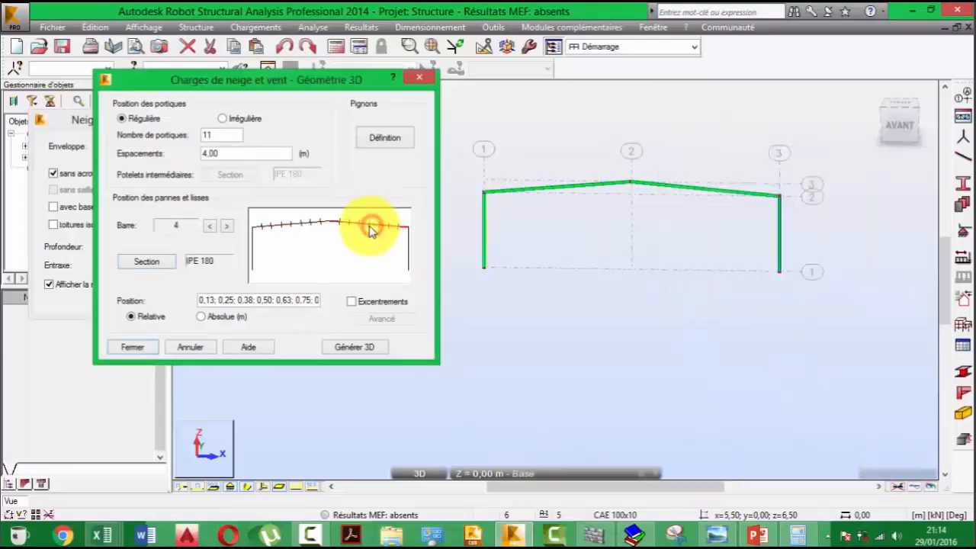
pyautogui.click(149, 262)
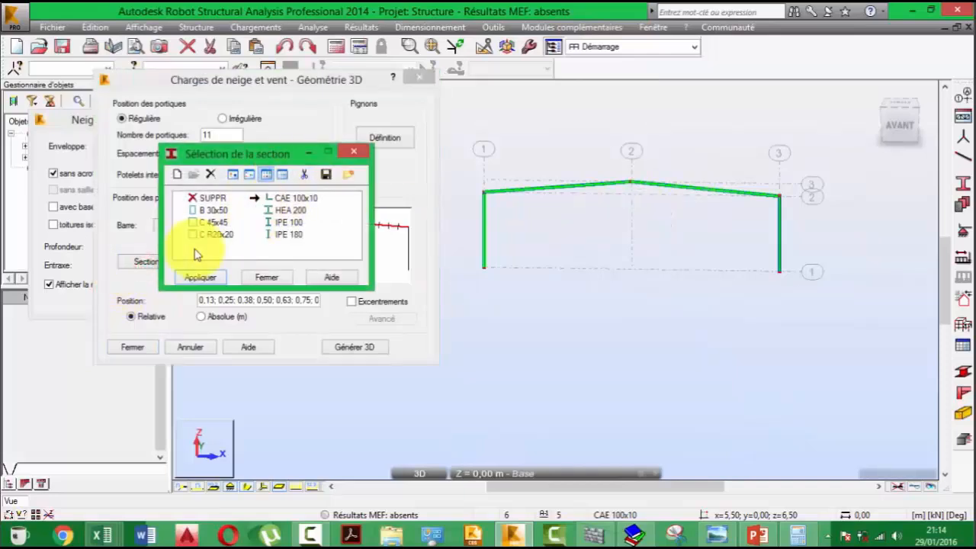
pyautogui.click(199, 276)
pyautogui.click(267, 276)
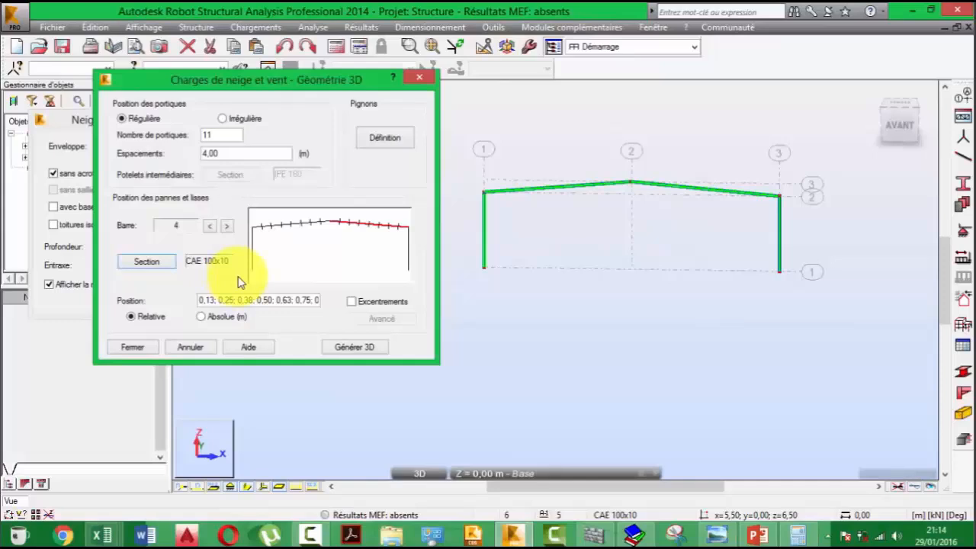
pyautogui.click(303, 224)
pyautogui.click(357, 219)
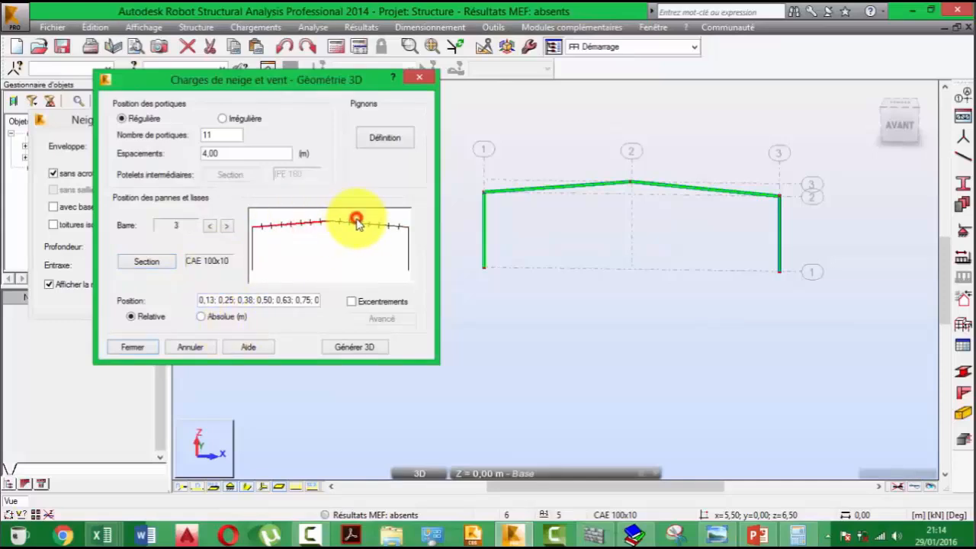
pyautogui.click(252, 249)
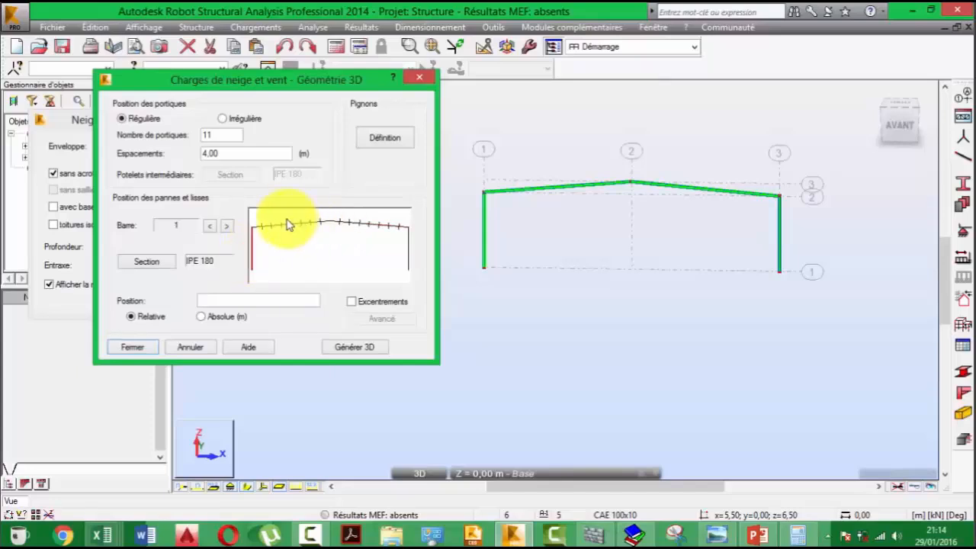
pyautogui.click(364, 225)
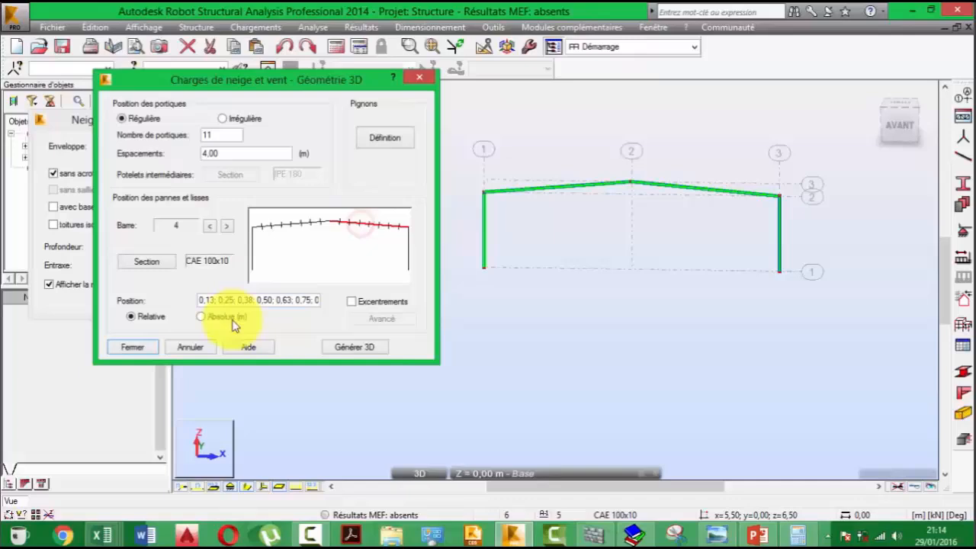
# - Generate the 3D structure with its snow and wind loads and agree to continue to saving the project
pyautogui.click(368, 348)
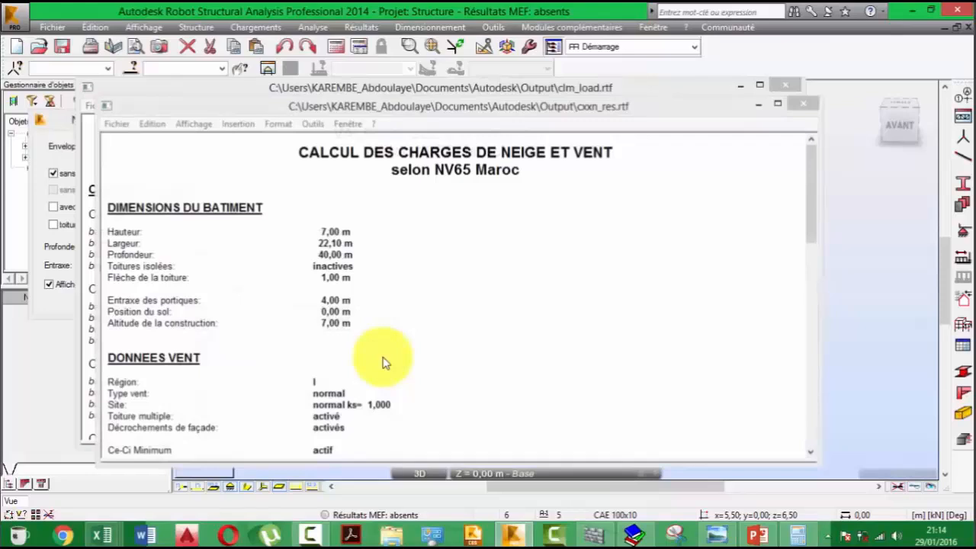
pyautogui.press('Return')
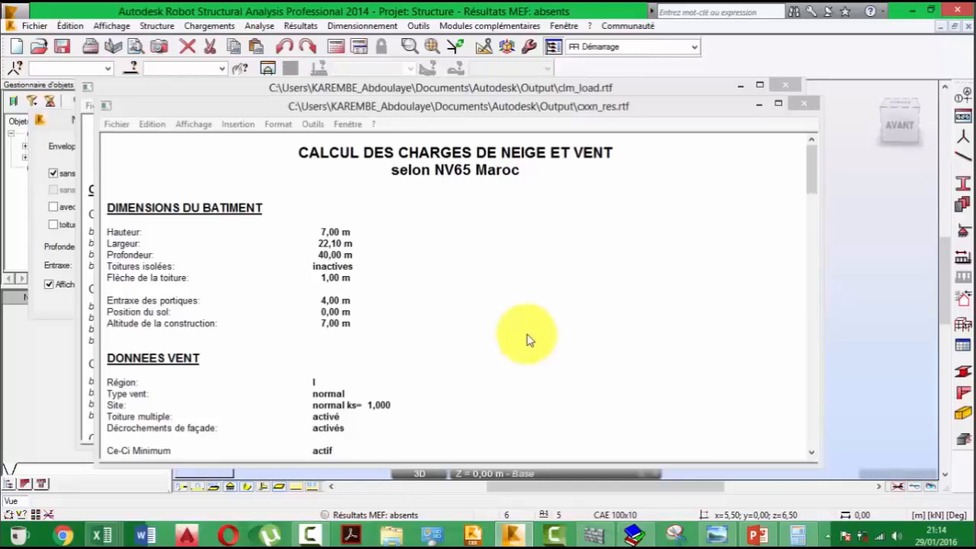
pyautogui.click(549, 316)
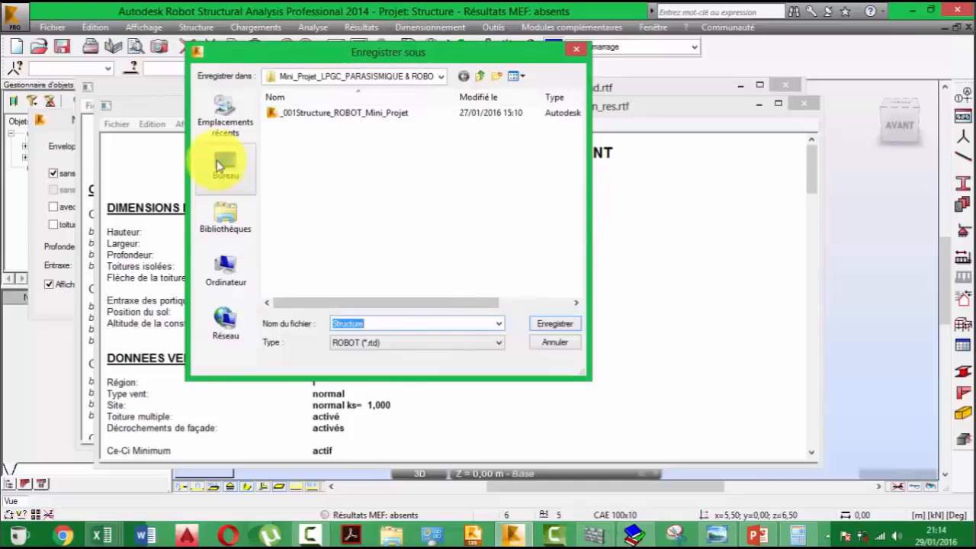
# - Save the project to the Bureau (desktop) as Structure_3D PARKING, accepting the educational version notice
pyautogui.click(219, 166)
pyautogui.click(402, 323)
pyautogui.write('_')
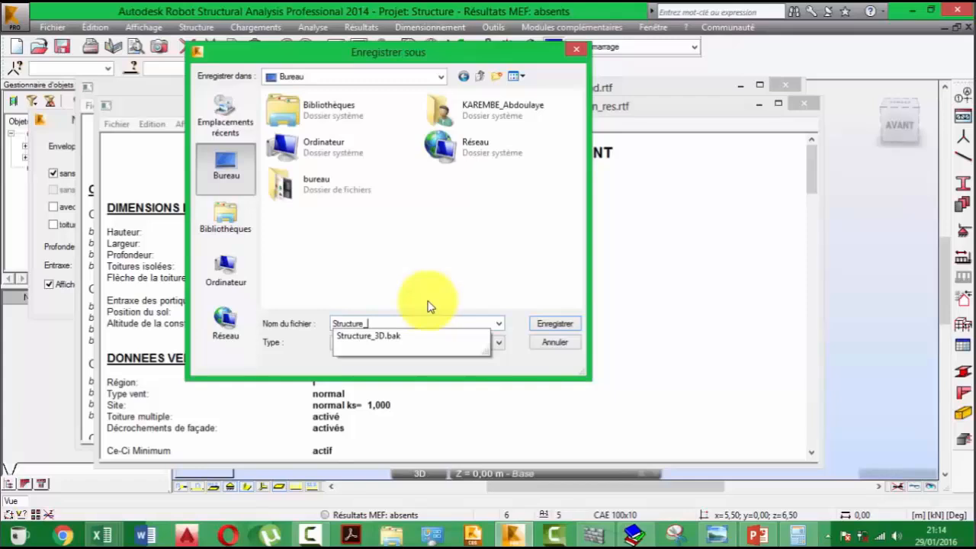
pyautogui.write('3D ')
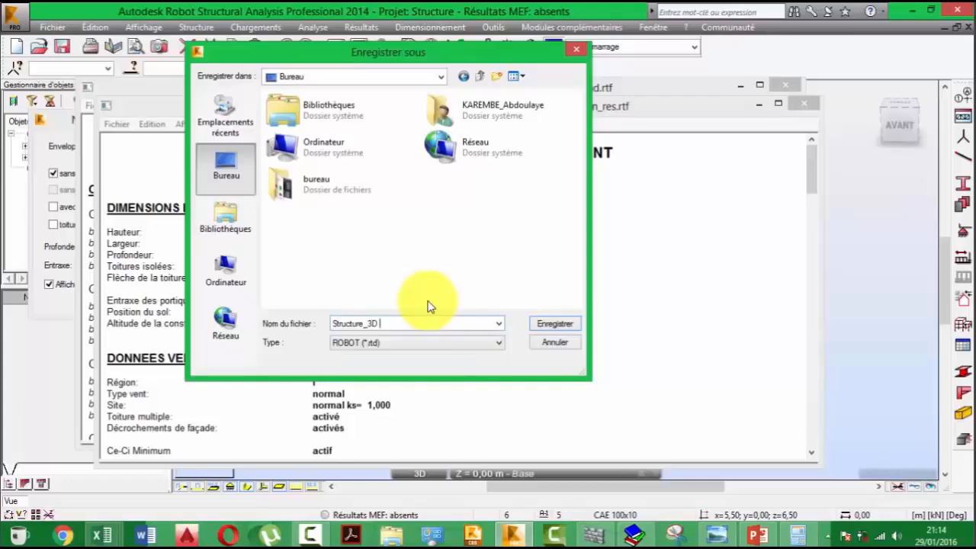
pyautogui.write('PARKING')
pyautogui.press('Return')
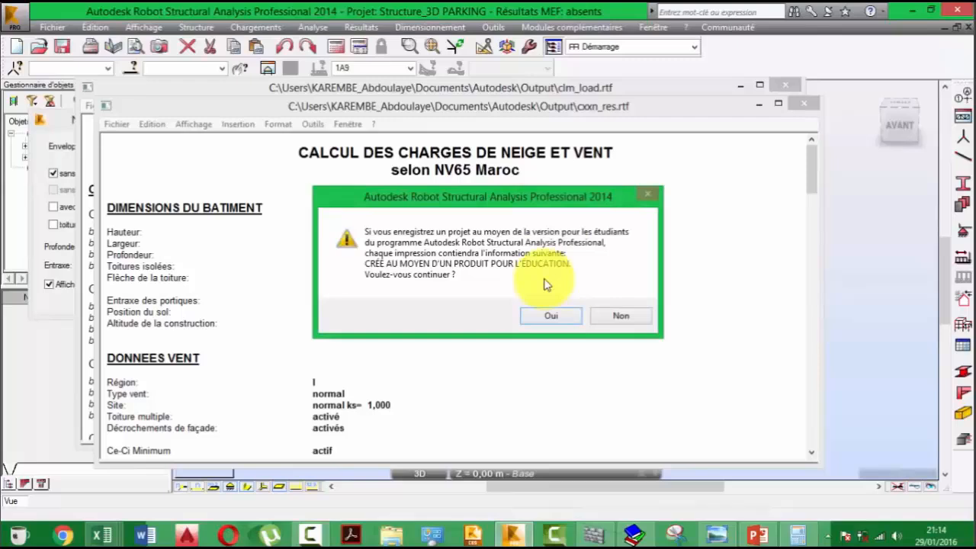
pyautogui.click(558, 315)
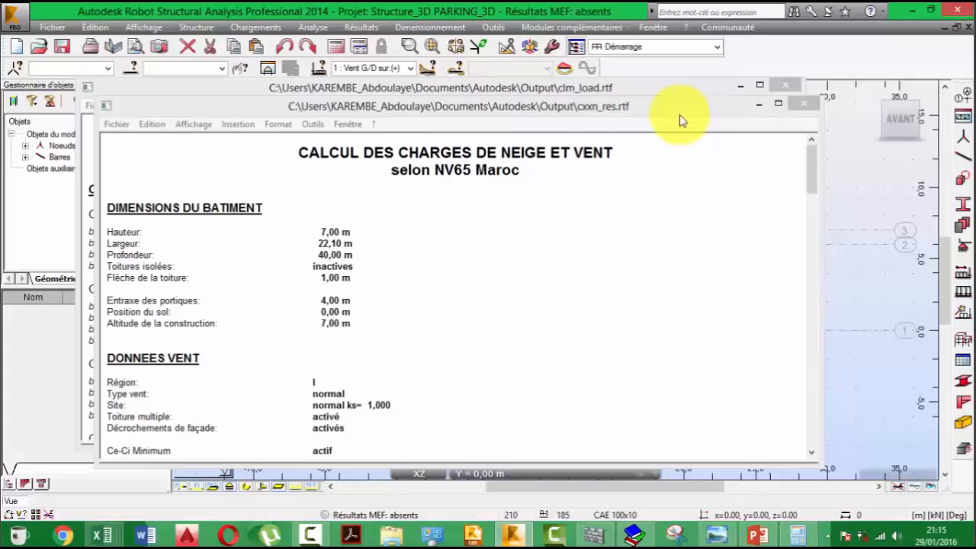
# - Review the building dimensions, wind data and permeability in the NV65 Maroc snow and wind calculation note
pyautogui.click(543, 198)
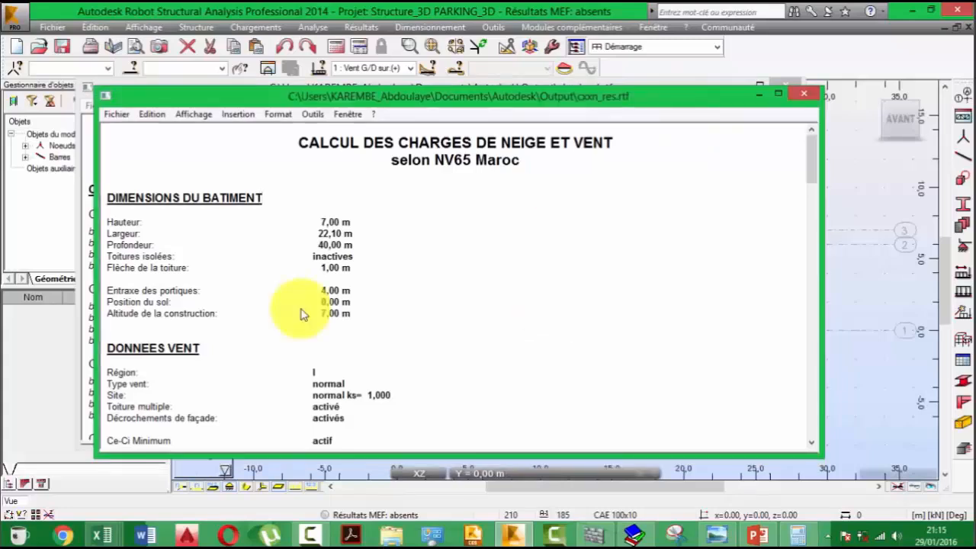
pyautogui.moveTo(352, 270); pyautogui.dragTo(320, 252)
pyautogui.click(319, 247)
pyautogui.scroll(-3, 320, 259)
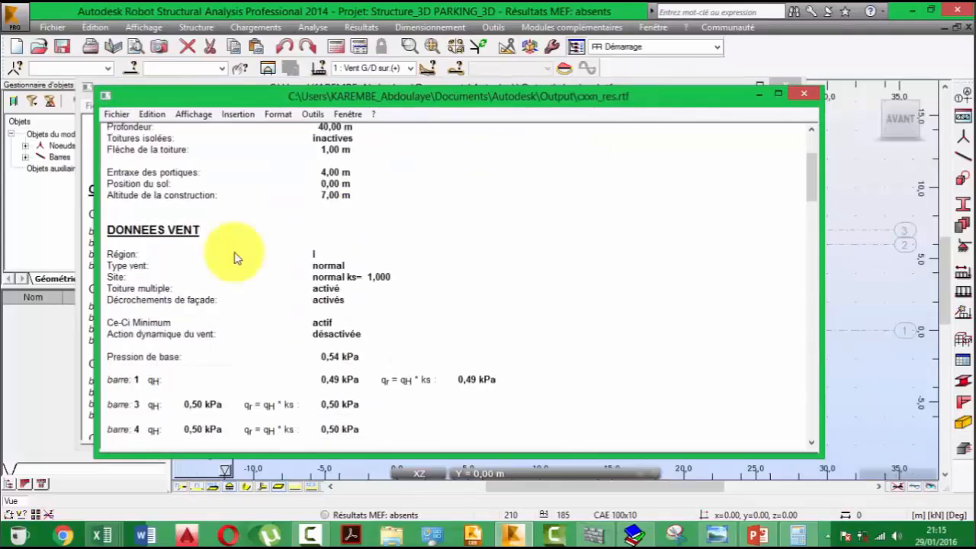
pyautogui.scroll(-3, 315, 267)
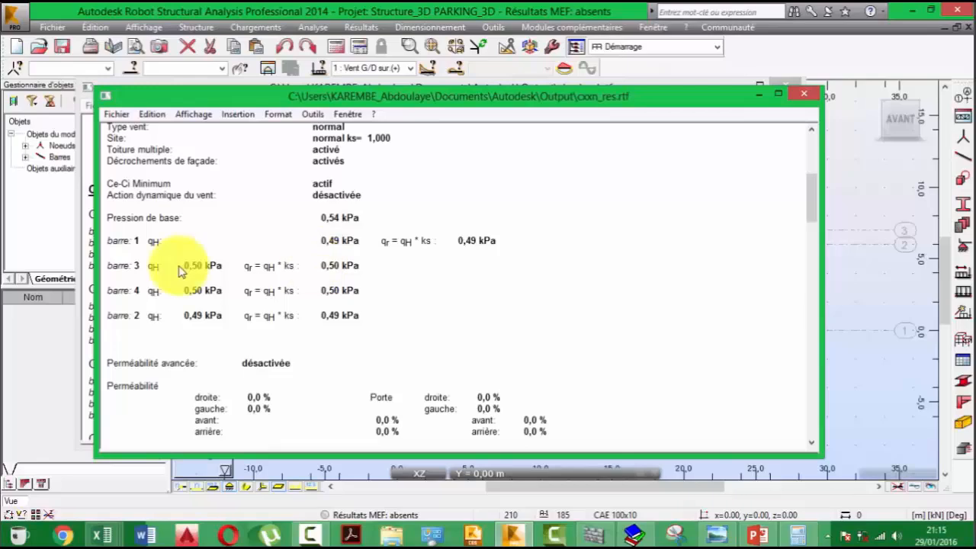
pyautogui.scroll(-3, 314, 333)
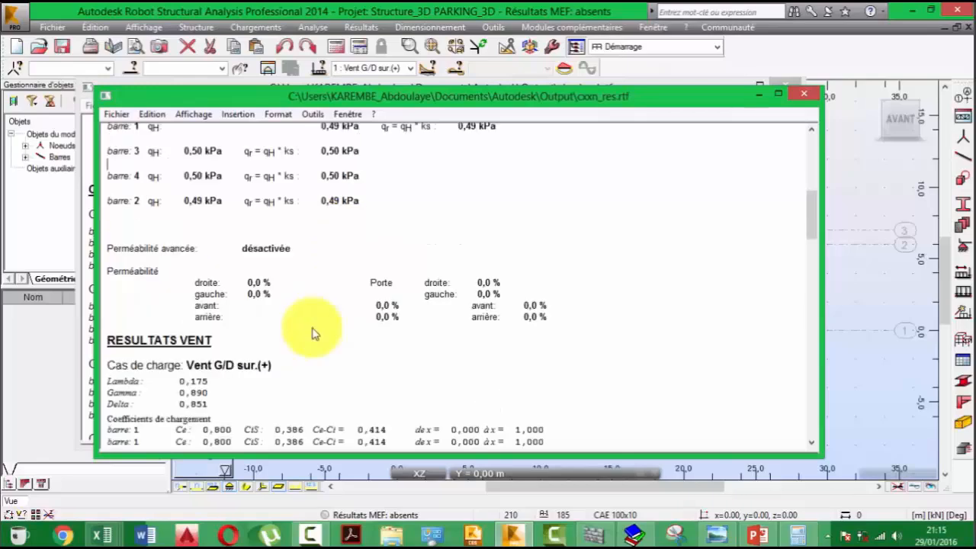
# - Examine the loading coefficients of each wind case in the calculation note and close the note
pyautogui.scroll(-3, 312, 333)
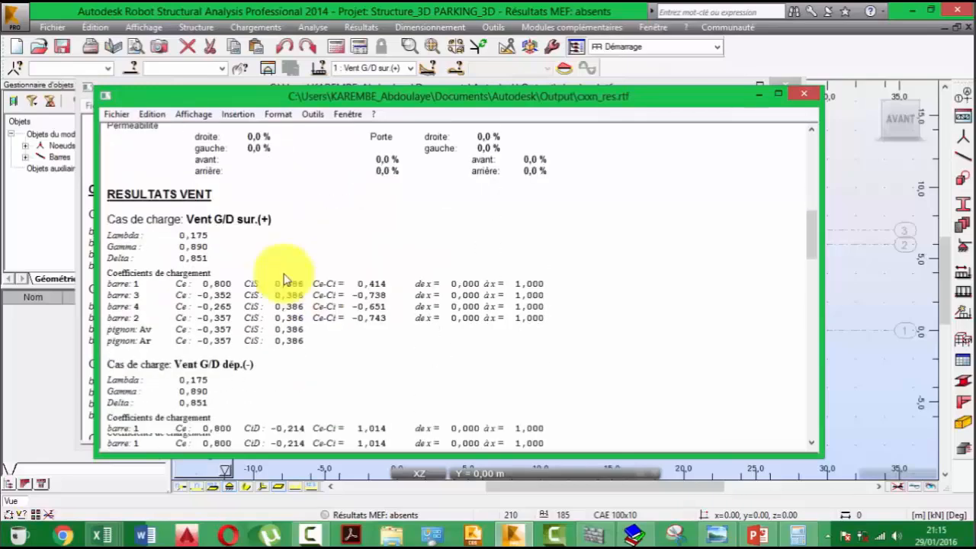
pyautogui.scroll(-3, 238, 264)
pyautogui.moveTo(258, 227); pyautogui.dragTo(105, 225)
pyautogui.click(235, 244)
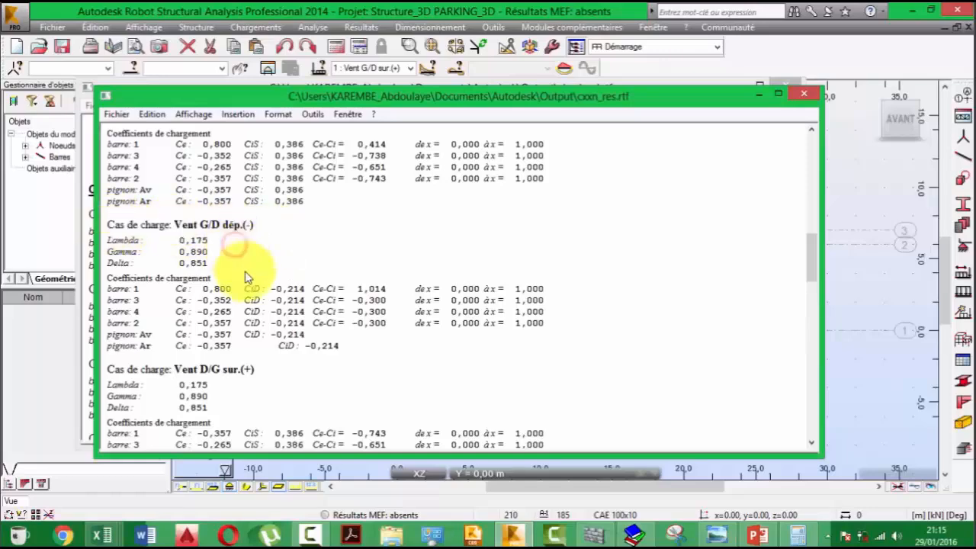
pyautogui.scroll(-9, 252, 276)
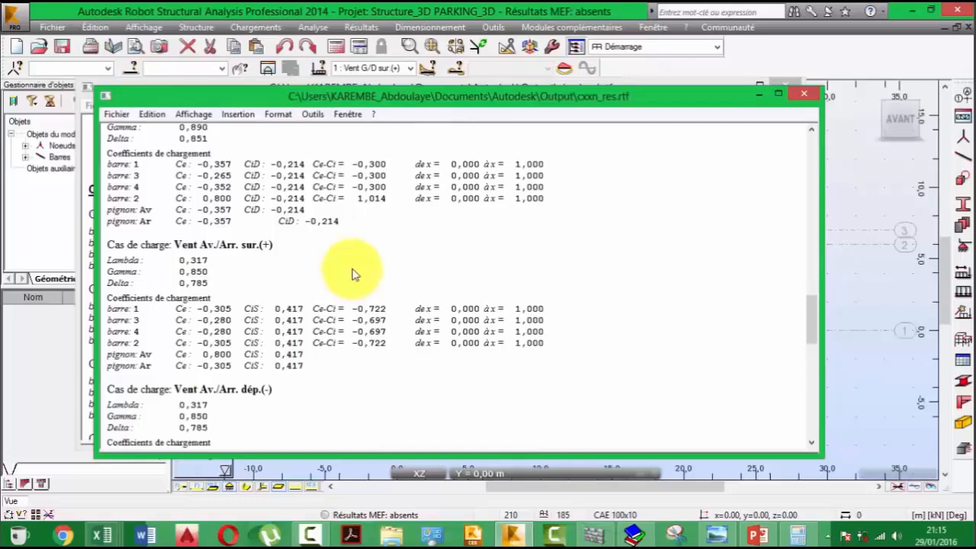
pyautogui.click(806, 87)
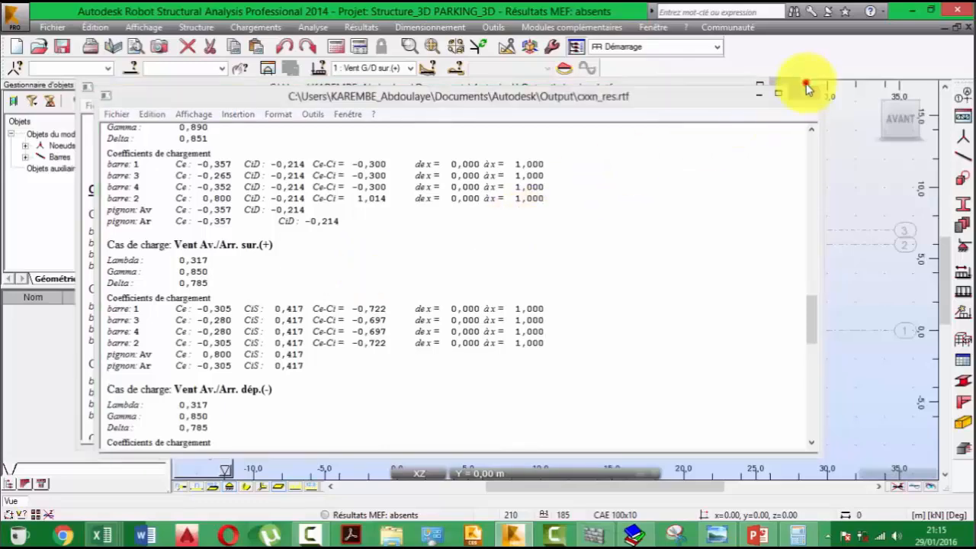
pyautogui.click(804, 99)
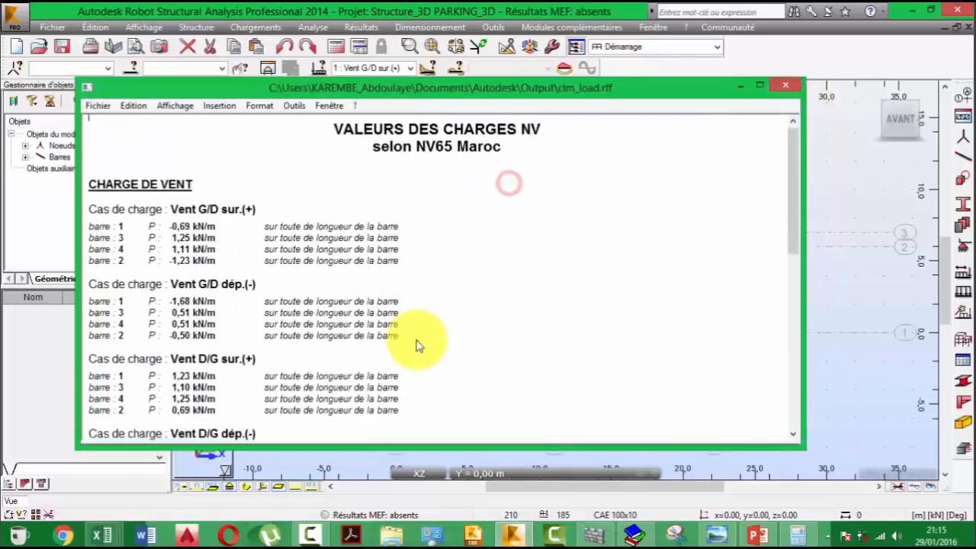
# - Review the wind load values per bar in the NV load values note and close it
pyautogui.scroll(-3, 283, 312)
pyautogui.scroll(3, 259, 301)
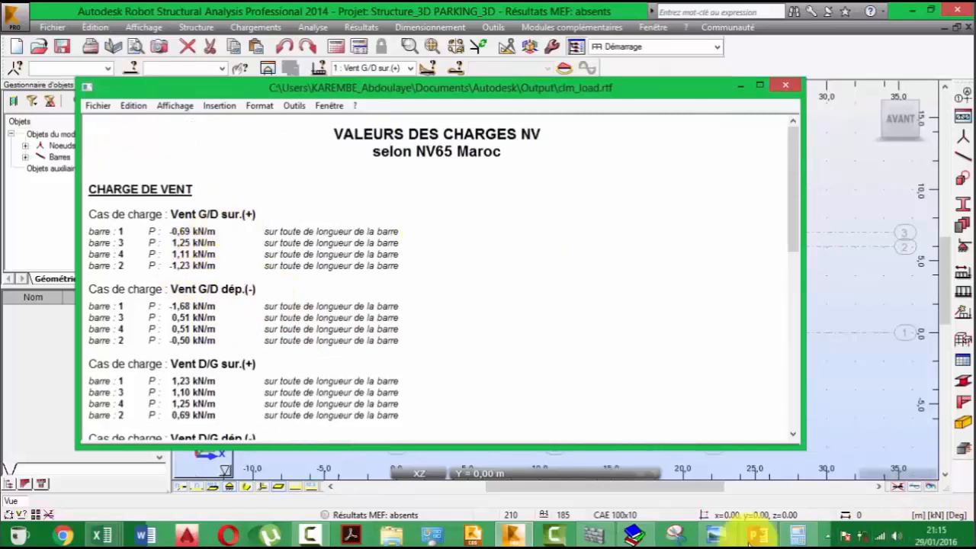
pyautogui.click(786, 85)
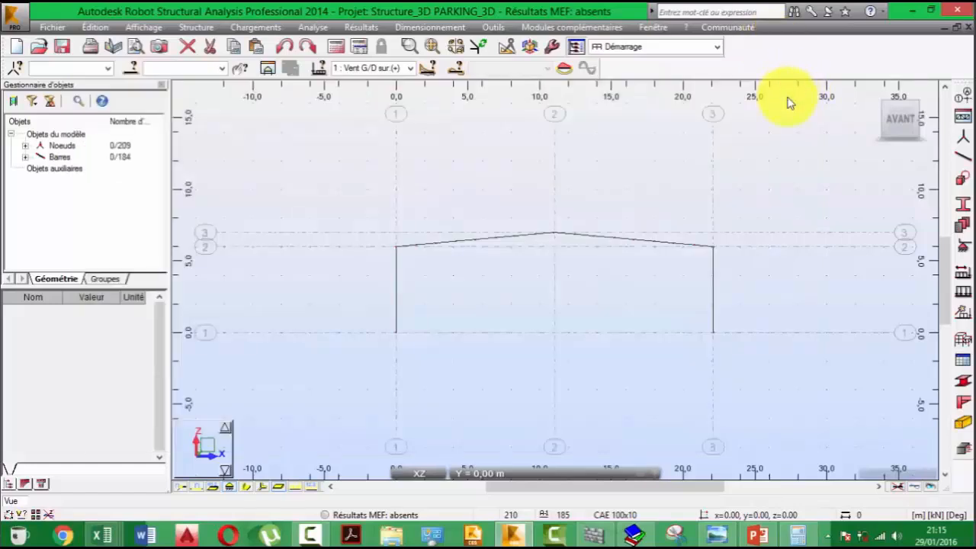
# - Display the bars' section shapes and show the whole hangar in a 3D view
pyautogui.click(247, 486)
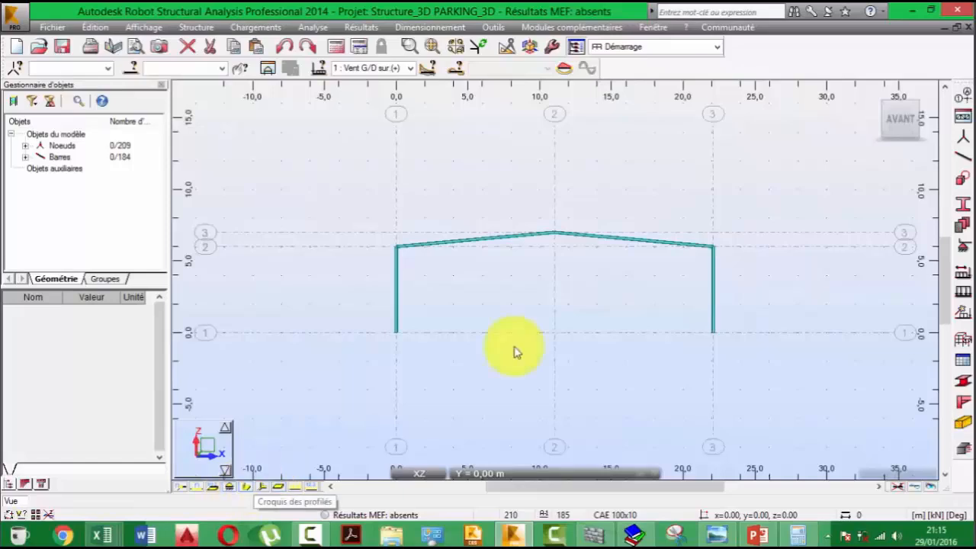
pyautogui.keyDown('shift'); pyautogui.moveTo(587, 268); pyautogui.dragTo(656, 288, button='middle'); pyautogui.keyUp('shift')
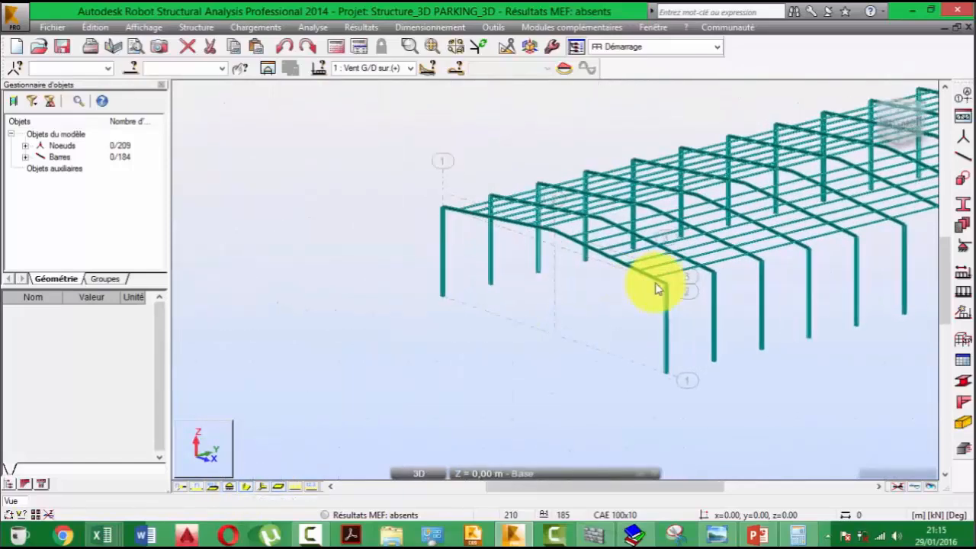
pyautogui.scroll(-3, 412, 296)
pyautogui.scroll(2, 451, 321)
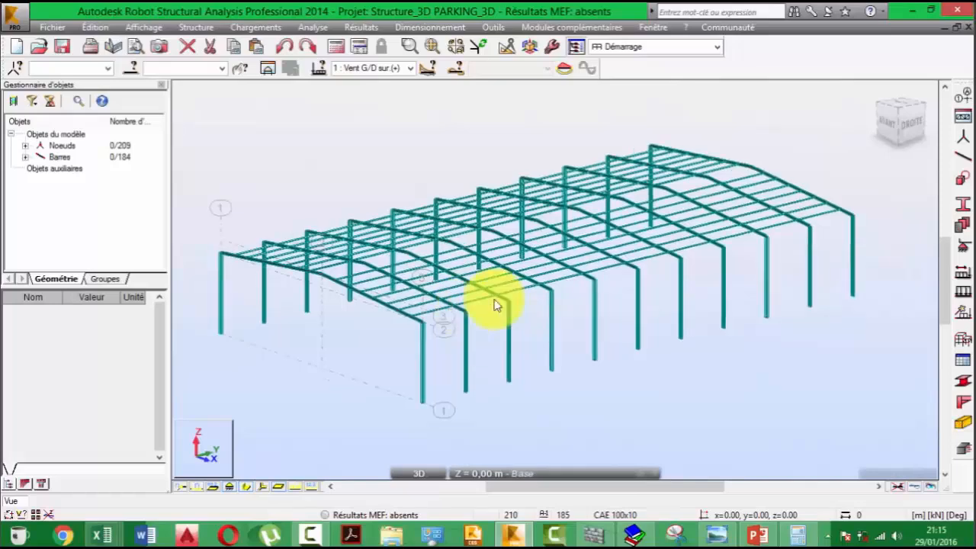
pyautogui.scroll(5, 451, 320)
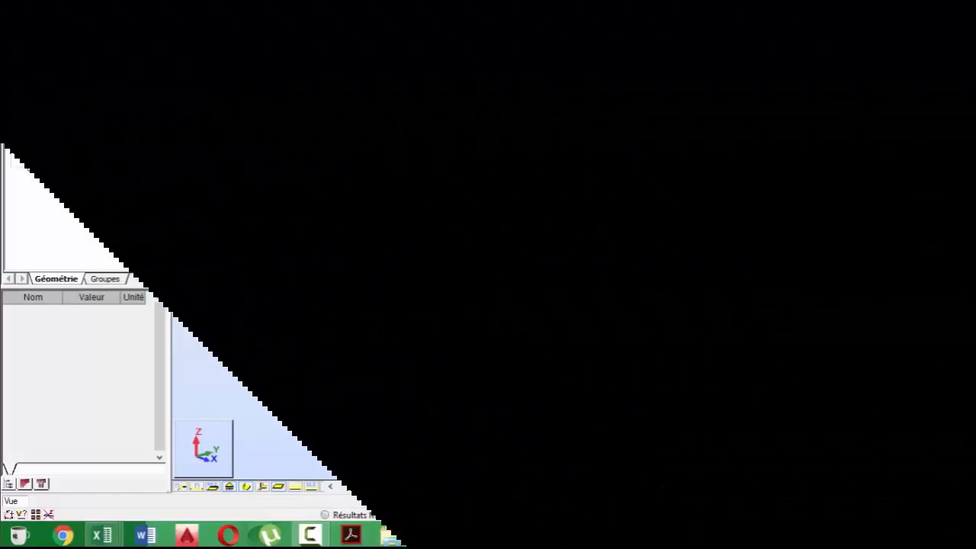